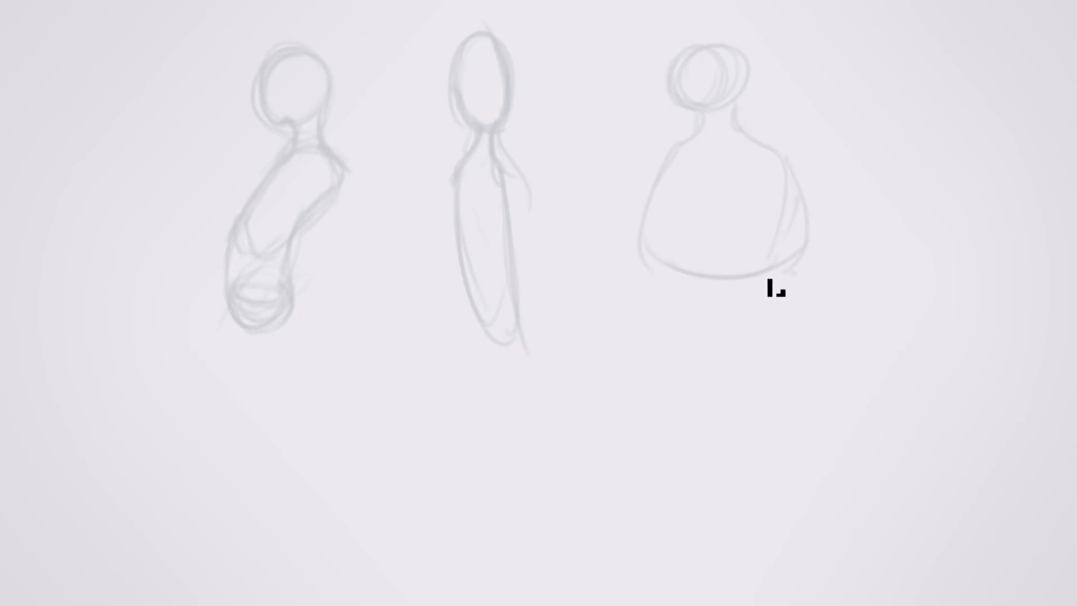
Sketch the curved hips beneath the round figure's torso and the rounded pelvis at the base of the slim middle figure's torso
mouse_move(717, 309)
left_mouse_down()
mouse_move(783, 286)
mouse_move(807, 250)
left_mouse_up()
left_click_drag(656, 282, 777, 278)
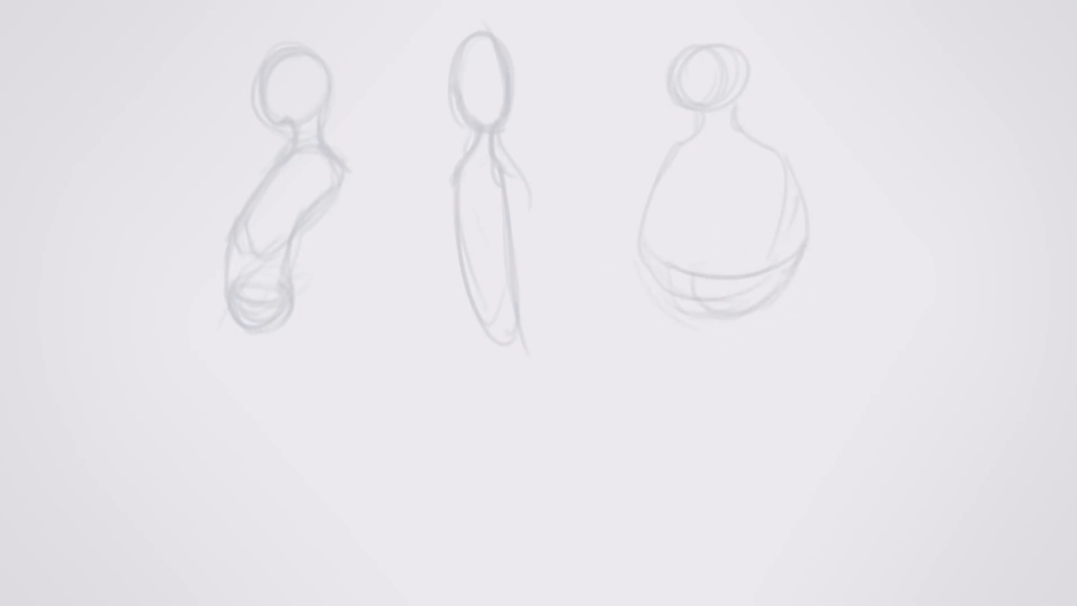
mouse_move(478, 285)
left_mouse_down()
mouse_move(505, 321)
mouse_move(541, 335)
mouse_move(545, 368)
mouse_move(519, 382)
mouse_move(473, 183)
mouse_move(503, 363)
mouse_move(536, 324)
left_mouse_up()
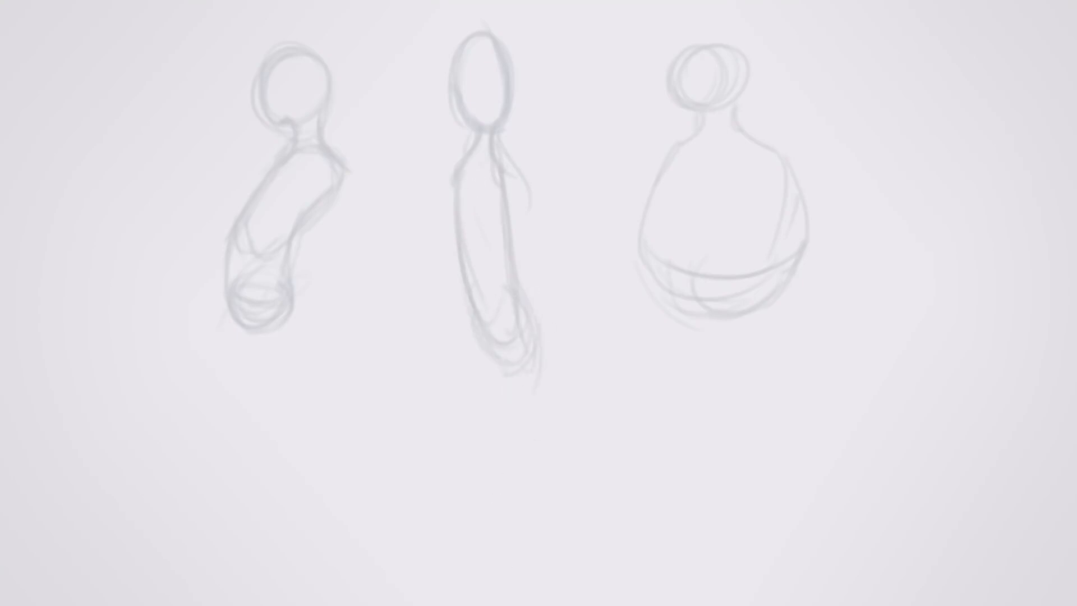
Sketch two short, wide legs tapering down from the round figure's hips, and rework its shoulder outline
left_click_drag(658, 158, 649, 193)
left_click_drag(637, 263, 685, 486)
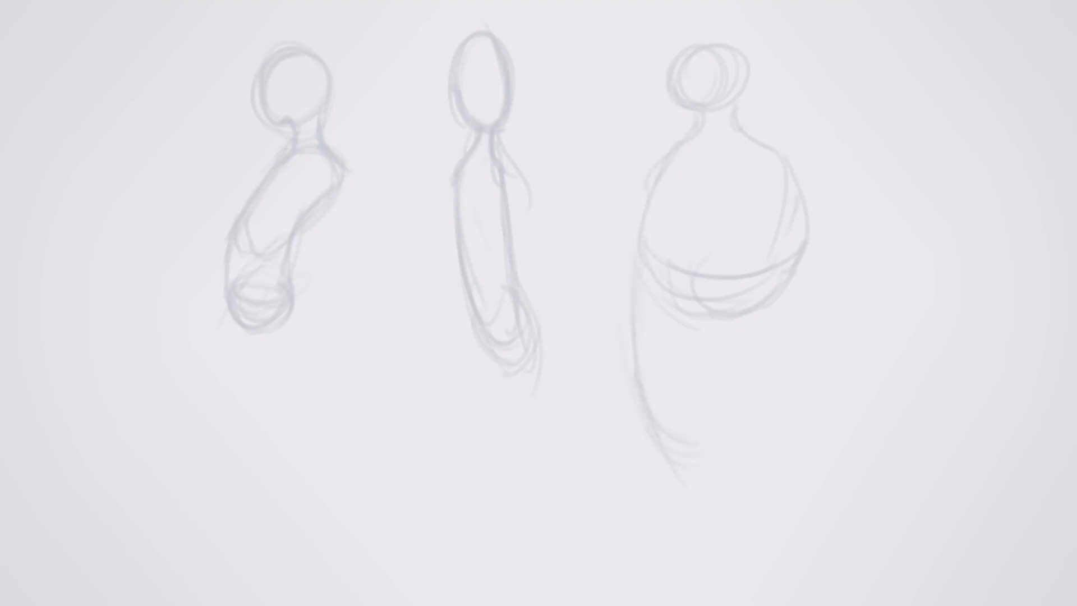
mouse_move(701, 324)
left_mouse_down()
mouse_move(674, 414)
mouse_move(687, 397)
left_mouse_up()
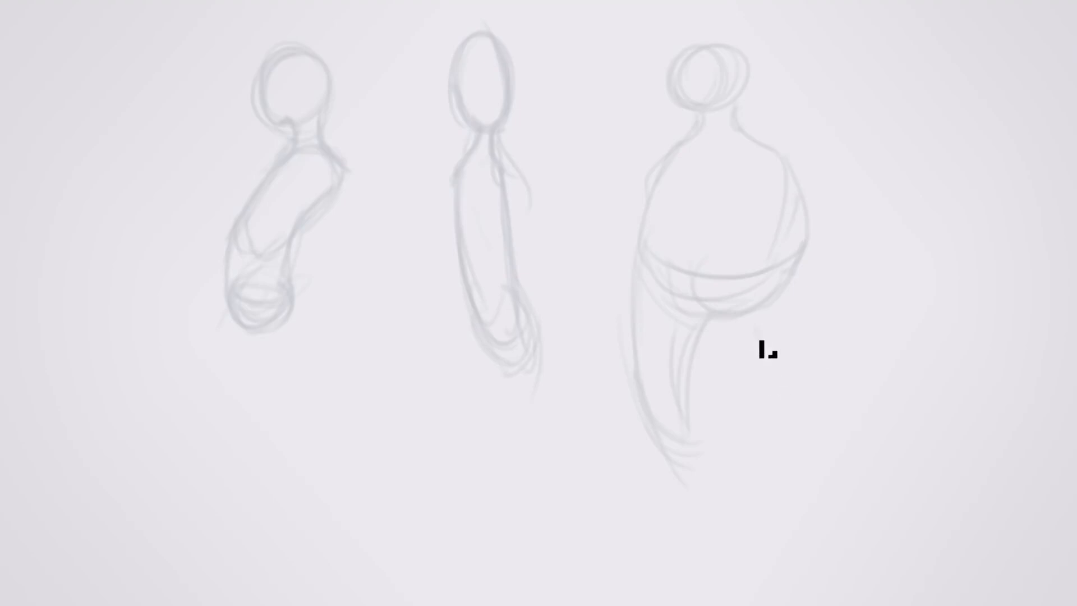
left_click_drag(813, 185, 785, 416)
mouse_move(705, 386)
left_mouse_down()
mouse_move(652, 243)
mouse_move(721, 441)
mouse_move(724, 323)
mouse_move(737, 317)
mouse_move(769, 378)
mouse_move(826, 344)
mouse_move(825, 262)
left_mouse_up()
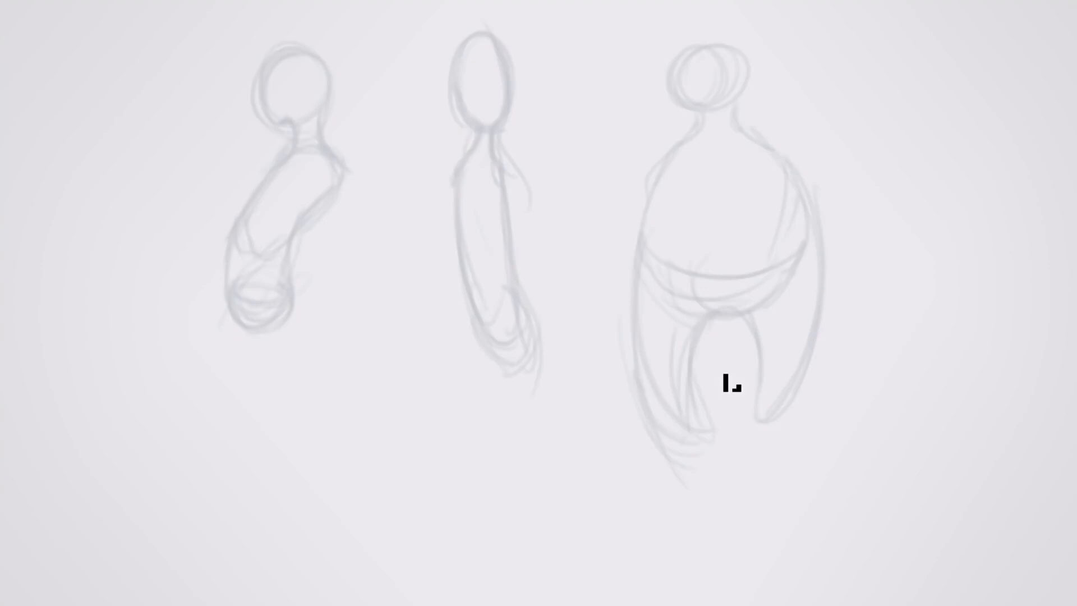
Sketch the side-view figure's bent arm reaching back to the hip and its long legs tapering to a point
mouse_move(320, 181)
left_mouse_down()
mouse_move(337, 169)
mouse_move(384, 235)
mouse_move(351, 243)
mouse_move(305, 314)
mouse_move(349, 183)
mouse_move(342, 312)
mouse_move(362, 251)
left_mouse_up()
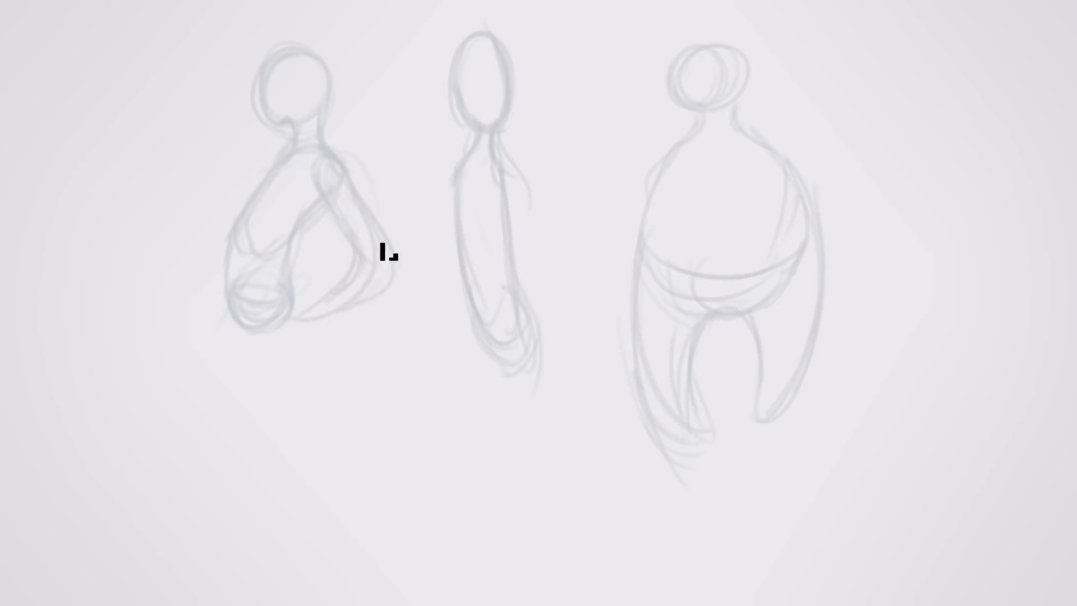
mouse_move(235, 331)
left_mouse_down()
mouse_move(261, 457)
mouse_move(296, 542)
mouse_move(325, 573)
mouse_move(286, 340)
left_mouse_up()
mouse_move(296, 303)
left_mouse_down()
mouse_move(305, 499)
mouse_move(216, 252)
mouse_move(240, 403)
mouse_move(297, 448)
left_mouse_up()
mouse_move(306, 233)
left_mouse_down()
mouse_move(335, 588)
mouse_move(294, 447)
left_mouse_up()
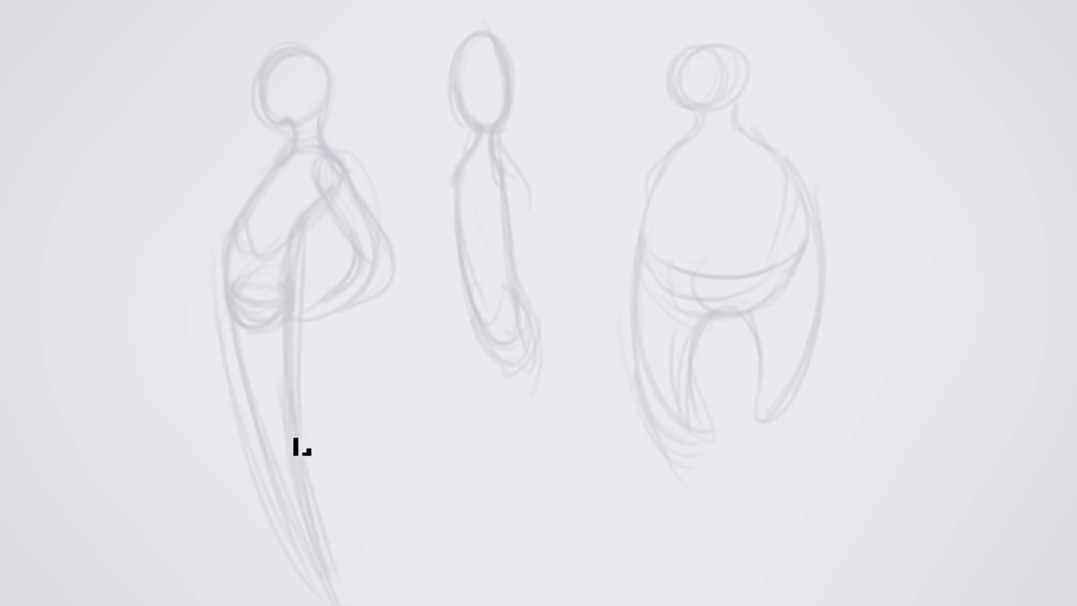
Reinforce the side-view figure's torso and leg contours and add an ear to its head
left_click_drag(230, 263, 242, 387)
left_click_drag(247, 218, 297, 150)
left_click_drag(336, 188, 302, 221)
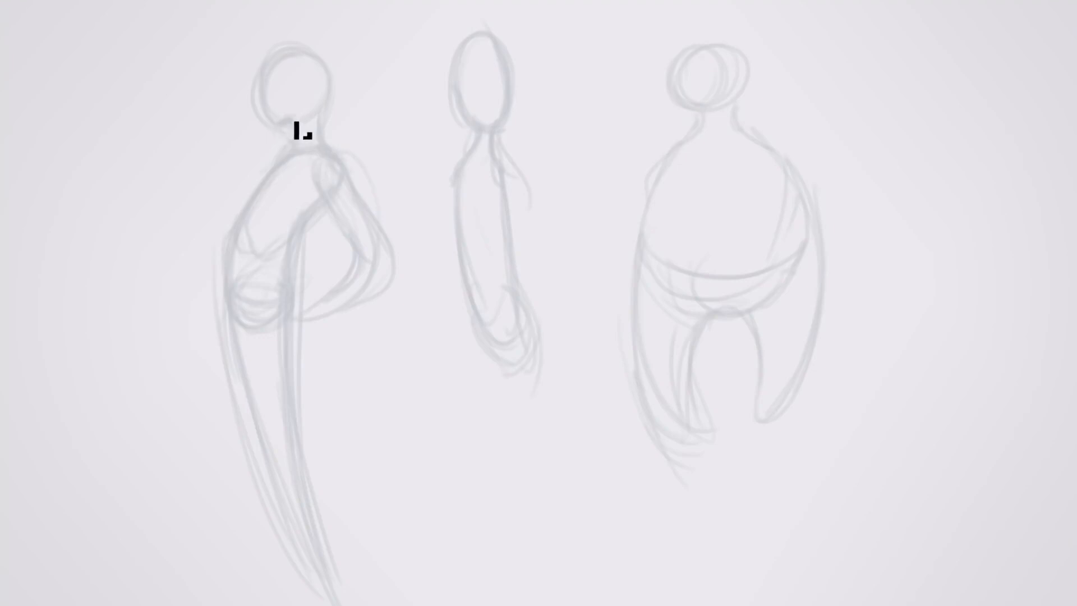
left_click_drag(308, 93, 312, 98)
mouse_move(269, 133)
left_mouse_down()
mouse_move(297, 121)
mouse_move(249, 210)
left_mouse_up()
mouse_move(286, 168)
left_mouse_down()
mouse_move(234, 280)
mouse_move(260, 454)
left_mouse_up()
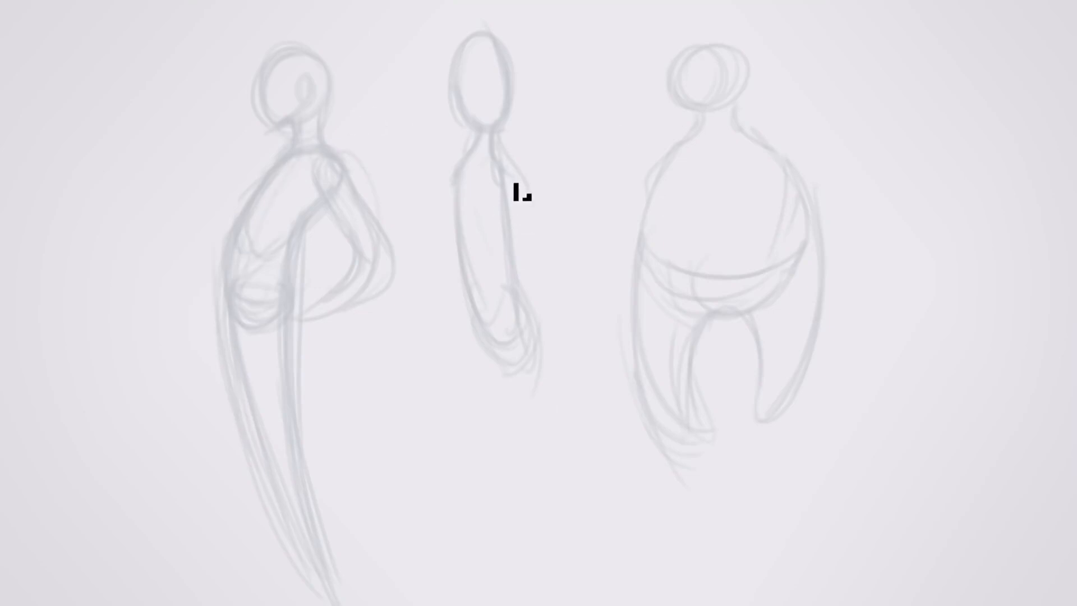
Add a curved shoulder line to the slim middle figure and mark the eye line and vertical centre line on its head
mouse_move(457, 179)
left_mouse_down()
mouse_move(495, 181)
mouse_move(530, 209)
left_mouse_up()
left_click_drag(532, 329, 548, 373)
left_click_drag(461, 87, 502, 89)
left_click_drag(486, 53, 493, 117)
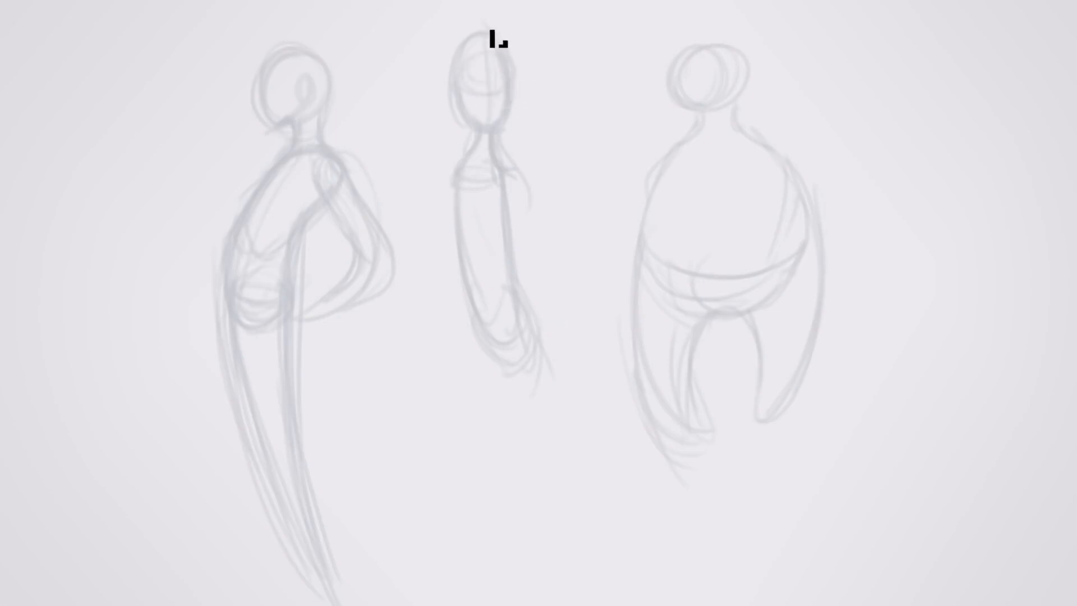
left_click_drag(488, 35, 492, 125)
left_click_drag(467, 56, 501, 120)
Sketch the slim middle figure's long, swaying legs and flowing body contours from the torso down to the feet
mouse_move(480, 190)
left_mouse_down()
mouse_move(508, 340)
mouse_move(593, 528)
left_mouse_up()
left_click_drag(522, 285, 572, 591)
mouse_move(552, 357)
left_mouse_down()
mouse_move(579, 515)
mouse_move(525, 604)
left_mouse_up()
left_click_drag(489, 359, 508, 581)
left_click_drag(482, 341, 514, 541)
mouse_move(477, 263)
left_mouse_down()
mouse_move(507, 595)
mouse_move(435, 201)
left_mouse_up()
mouse_move(519, 518)
left_mouse_down()
mouse_move(521, 336)
mouse_move(524, 499)
left_mouse_up()
left_click_drag(536, 368, 551, 583)
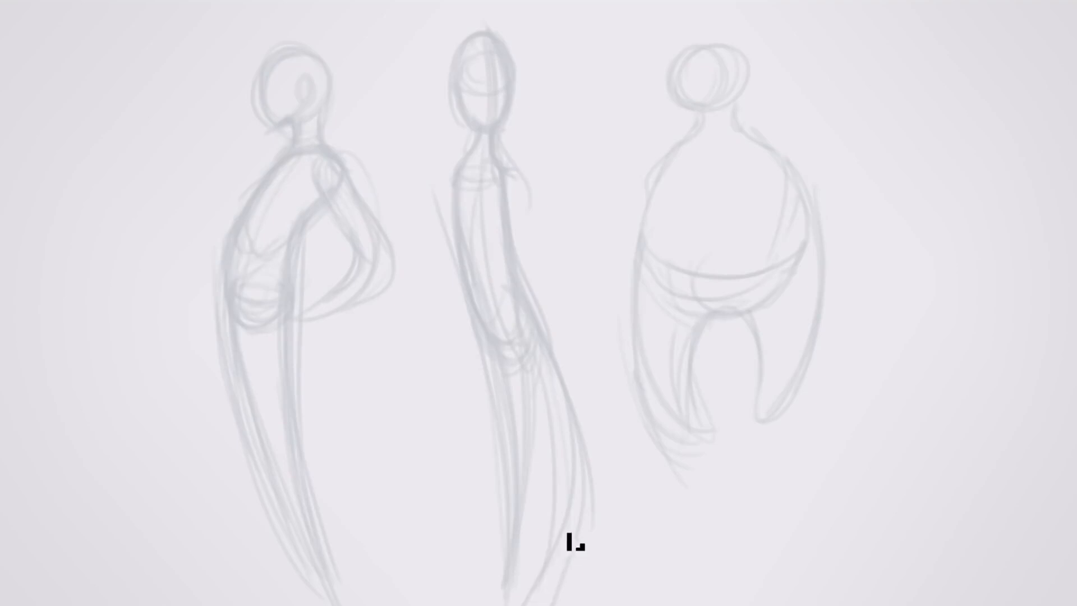
left_click_drag(575, 543, 566, 582)
left_click_drag(553, 350, 585, 477)
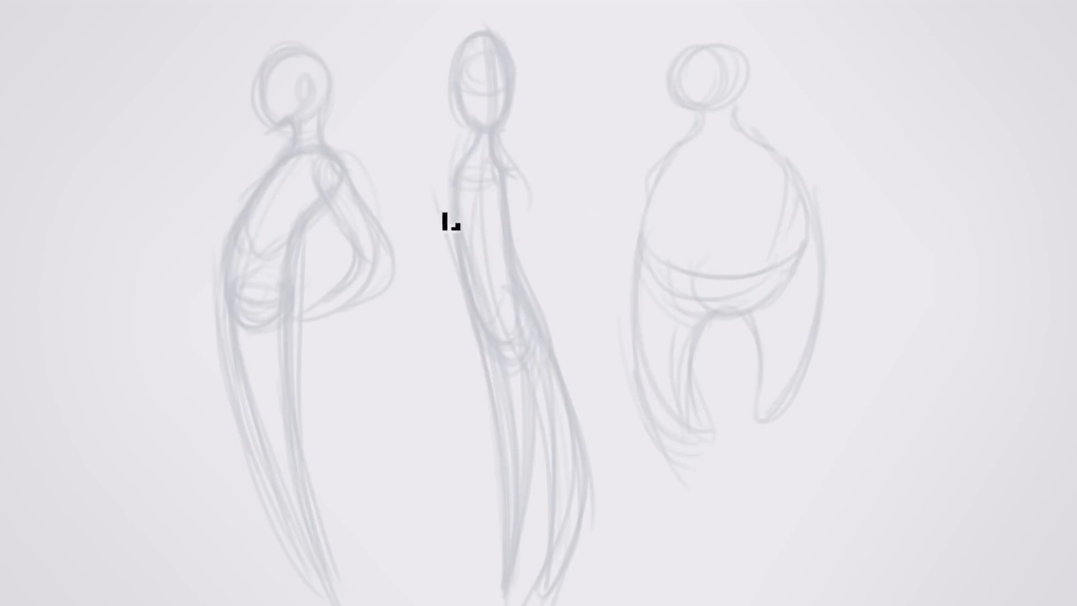
Sketch the slim middle figure's arms hanging along both sides of the body and add a second outline around its head
left_click_drag(446, 225, 483, 386)
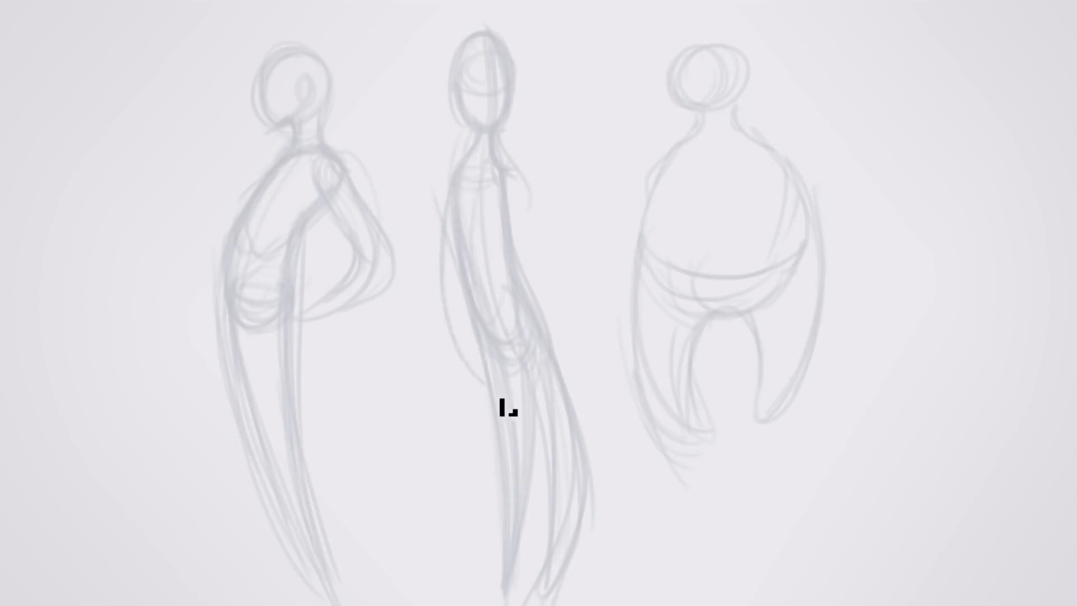
mouse_move(476, 202)
left_mouse_down()
mouse_move(508, 409)
mouse_move(457, 322)
mouse_move(489, 392)
left_mouse_up()
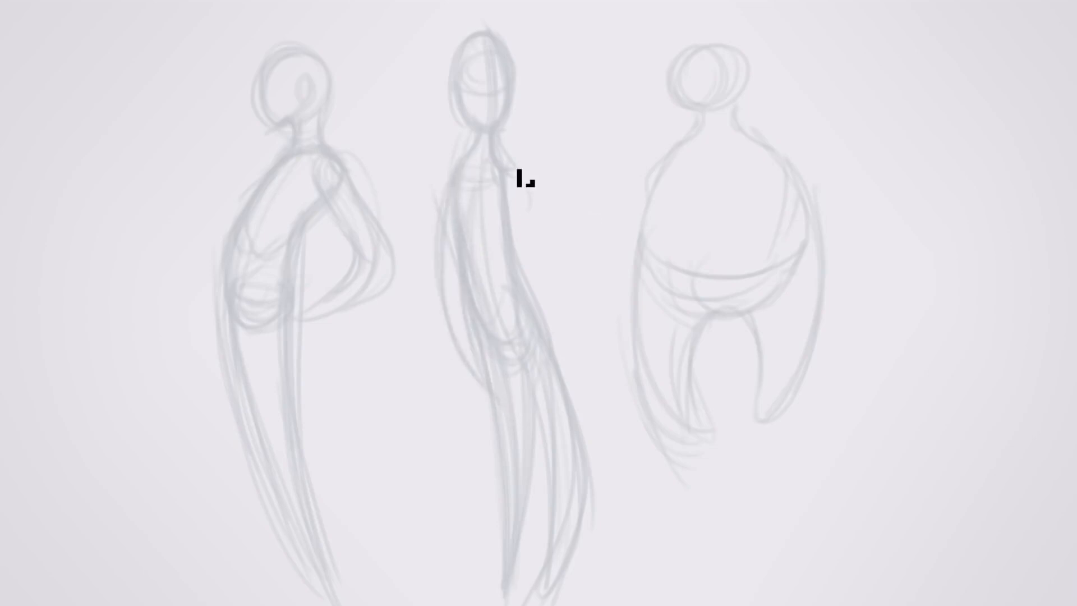
left_click_drag(519, 221, 563, 395)
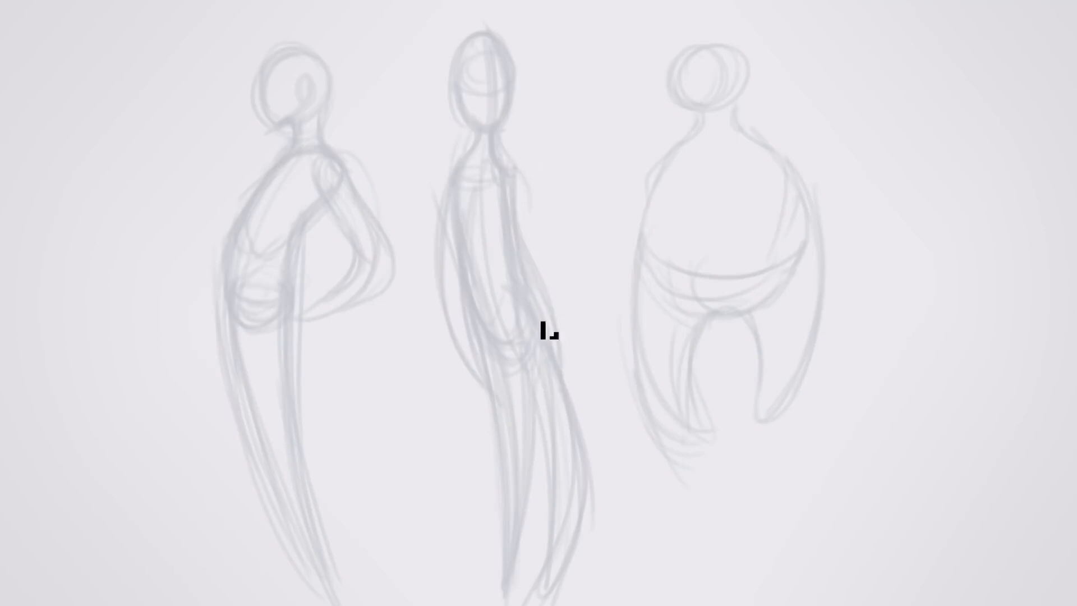
left_click_drag(520, 124, 503, 33)
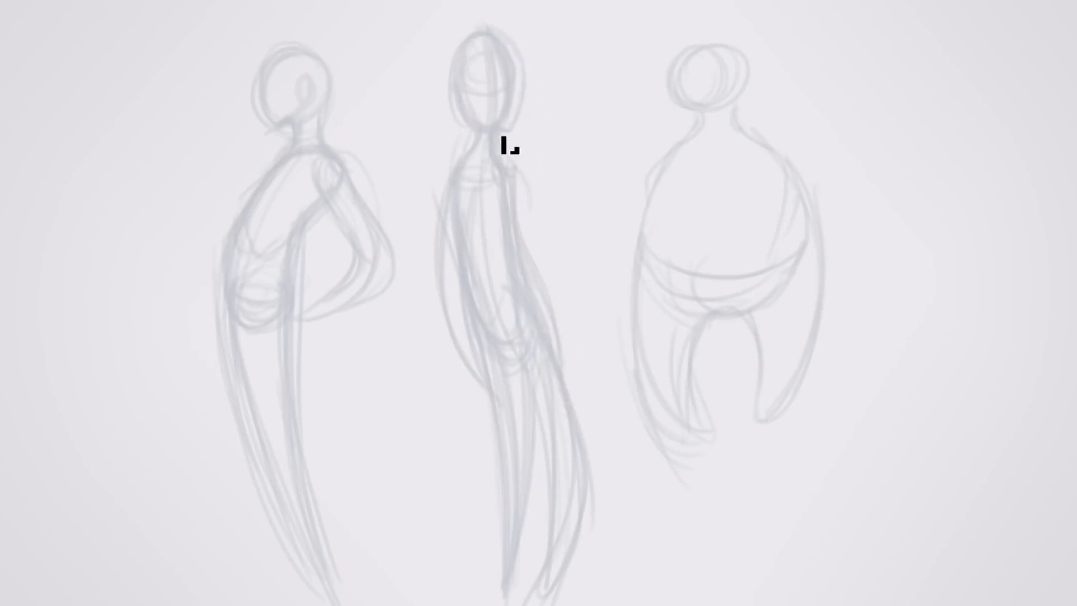
mouse_move(503, 138)
left_mouse_down()
mouse_move(486, 44)
mouse_move(513, 123)
left_mouse_up()
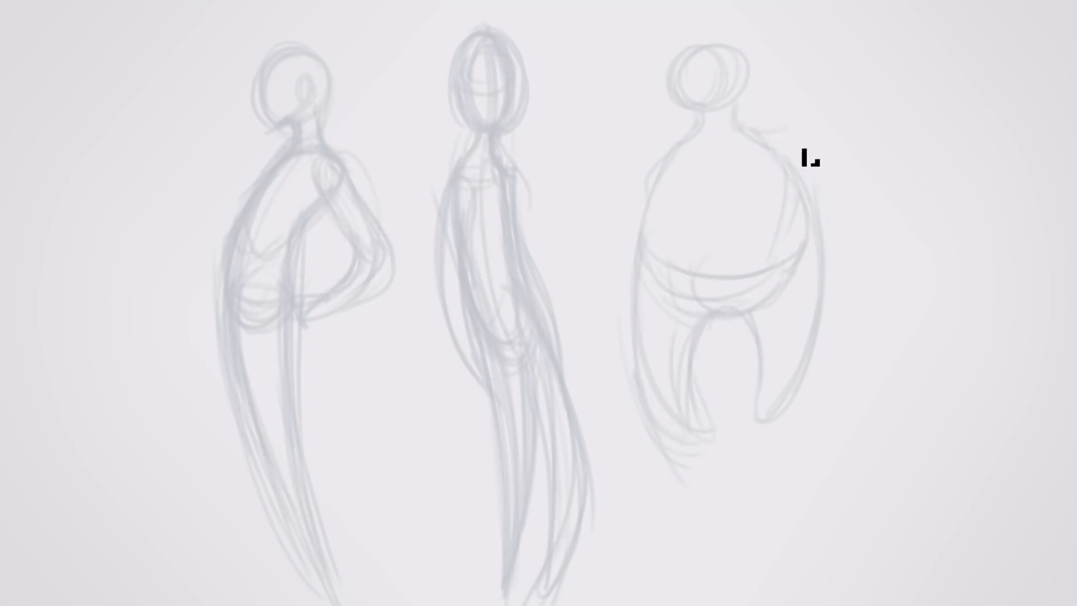
Sketch the round figure's raised arm and bent arm with shoulder joints, plus the torso centre line and belly circle
left_click_drag(755, 132, 837, 55)
mouse_move(785, 130)
left_mouse_down()
mouse_move(885, 49)
mouse_move(822, 163)
mouse_move(792, 173)
mouse_move(878, 71)
mouse_move(806, 195)
mouse_move(881, 58)
mouse_move(786, 171)
mouse_move(895, 37)
mouse_move(730, 151)
mouse_move(765, 177)
mouse_move(669, 168)
mouse_move(698, 146)
mouse_move(632, 287)
left_mouse_up()
mouse_move(686, 139)
left_mouse_down()
mouse_move(592, 224)
mouse_move(625, 293)
left_mouse_up()
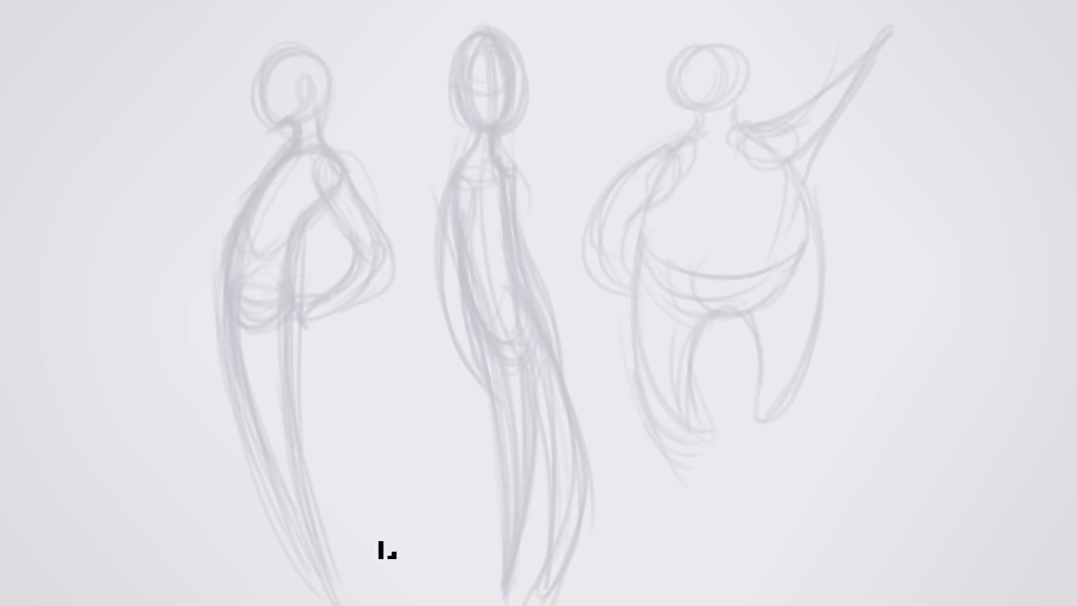
mouse_move(662, 150)
left_mouse_down()
mouse_move(732, 355)
mouse_move(746, 207)
mouse_move(750, 313)
left_mouse_up()
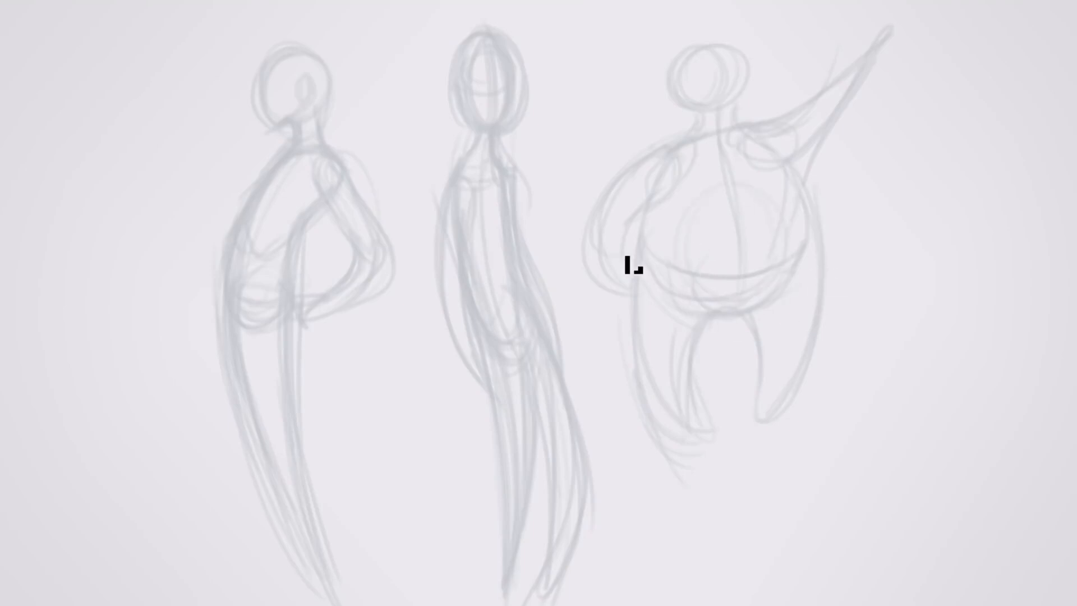
Start a thin figure beside the side-view figure with an oval head, an S-curved line of action and a horizontal shoulder line
mouse_move(93, 129)
left_mouse_down()
mouse_move(137, 170)
mouse_move(125, 223)
mouse_move(111, 129)
mouse_move(142, 466)
left_mouse_up()
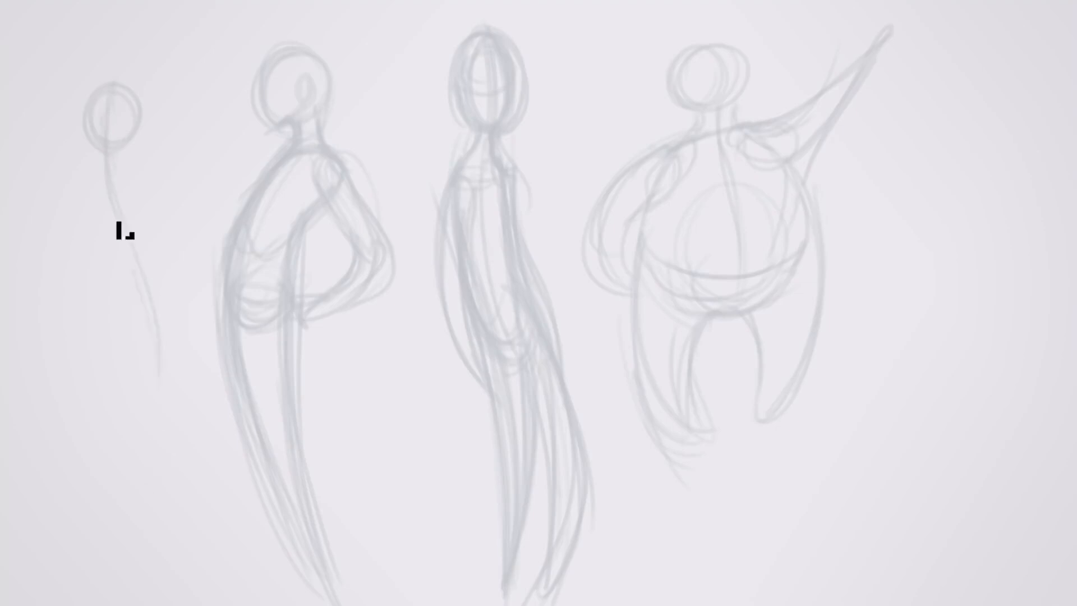
left_click_drag(107, 189, 130, 486)
left_click_drag(128, 93, 122, 98)
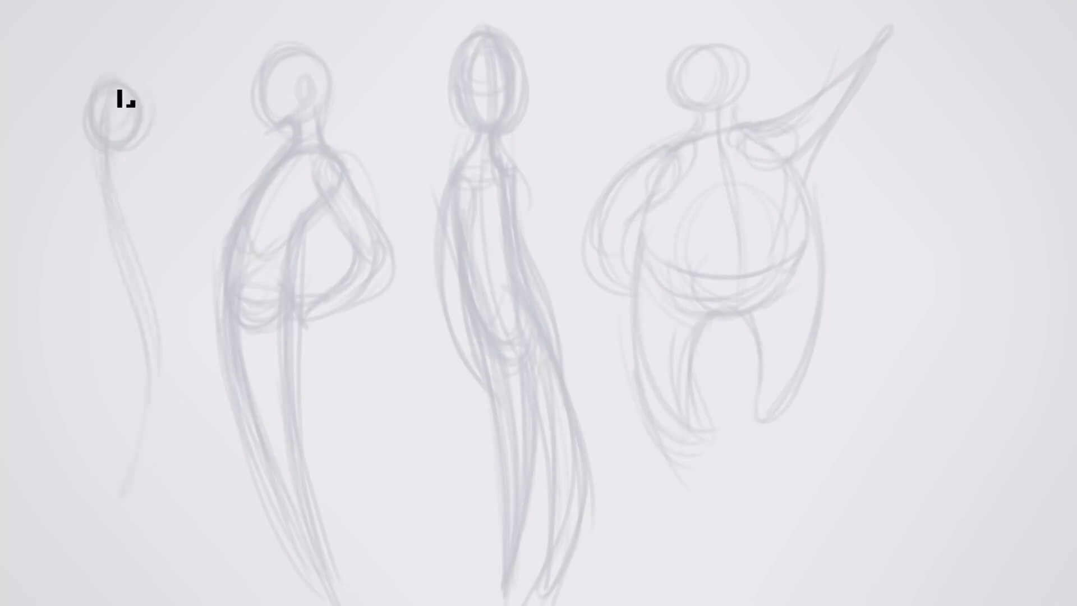
left_click_drag(169, 191, 146, 197)
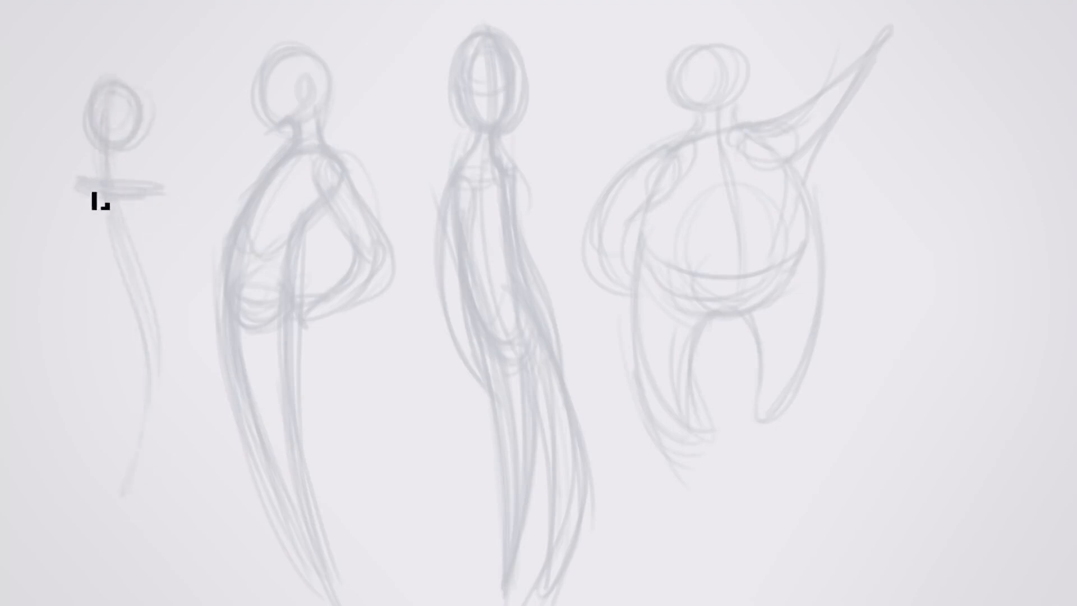
Sketch the thin figure's tilted hip ellipse, narrow torso, waist and neck around the line of action
left_click_drag(174, 289, 102, 337)
mouse_move(86, 197)
left_mouse_down()
mouse_move(110, 247)
mouse_move(117, 323)
left_mouse_up()
mouse_move(139, 198)
left_mouse_down()
mouse_move(158, 285)
mouse_move(115, 327)
mouse_move(160, 283)
left_mouse_up()
left_click_drag(112, 254, 144, 241)
left_click_drag(113, 175, 131, 178)
left_click_drag(124, 258, 145, 242)
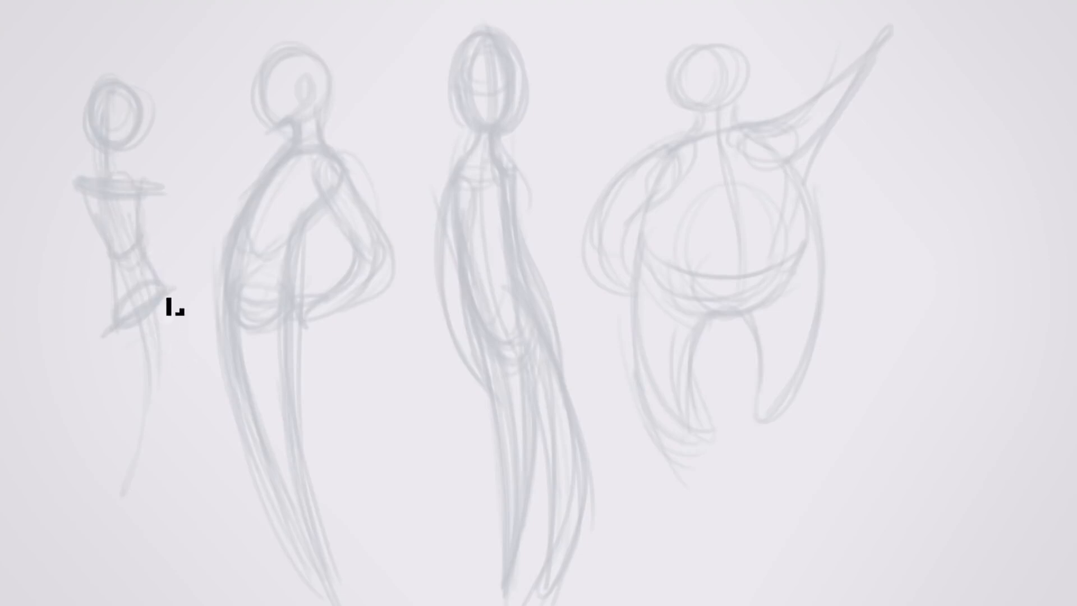
Sketch the thin figure's long legs with feet and both arms hanging from the shoulder line
mouse_move(168, 299)
left_mouse_down()
mouse_move(163, 437)
mouse_move(135, 547)
left_mouse_up()
mouse_move(78, 565)
left_mouse_down()
mouse_move(96, 553)
mouse_move(102, 365)
left_mouse_up()
mouse_move(85, 185)
left_mouse_down()
mouse_move(85, 345)
mouse_move(97, 371)
left_mouse_up()
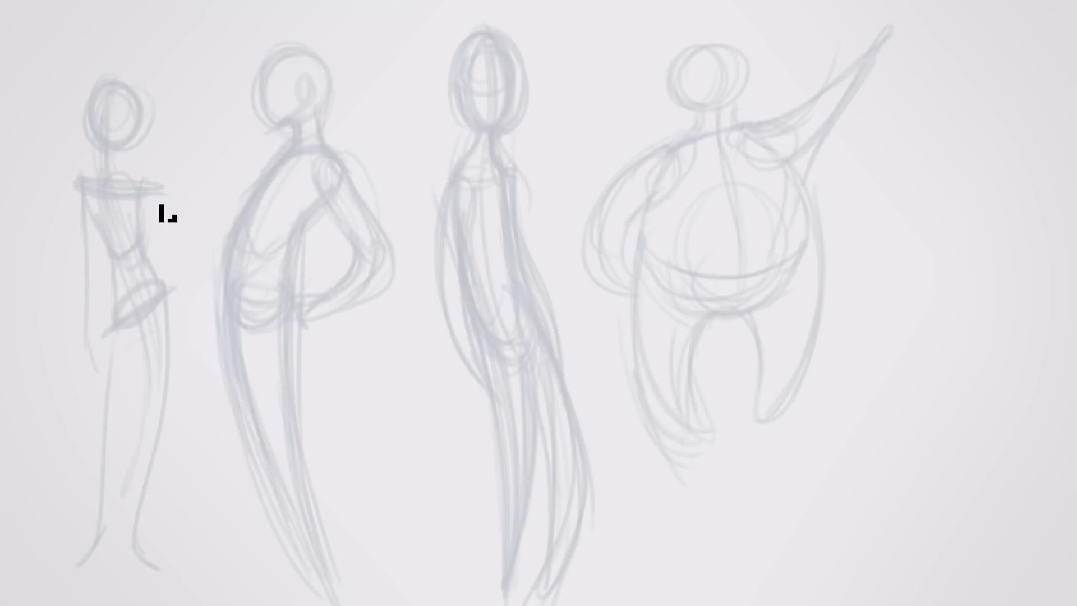
mouse_move(155, 203)
left_mouse_down()
mouse_move(180, 324)
mouse_move(175, 351)
left_mouse_up()
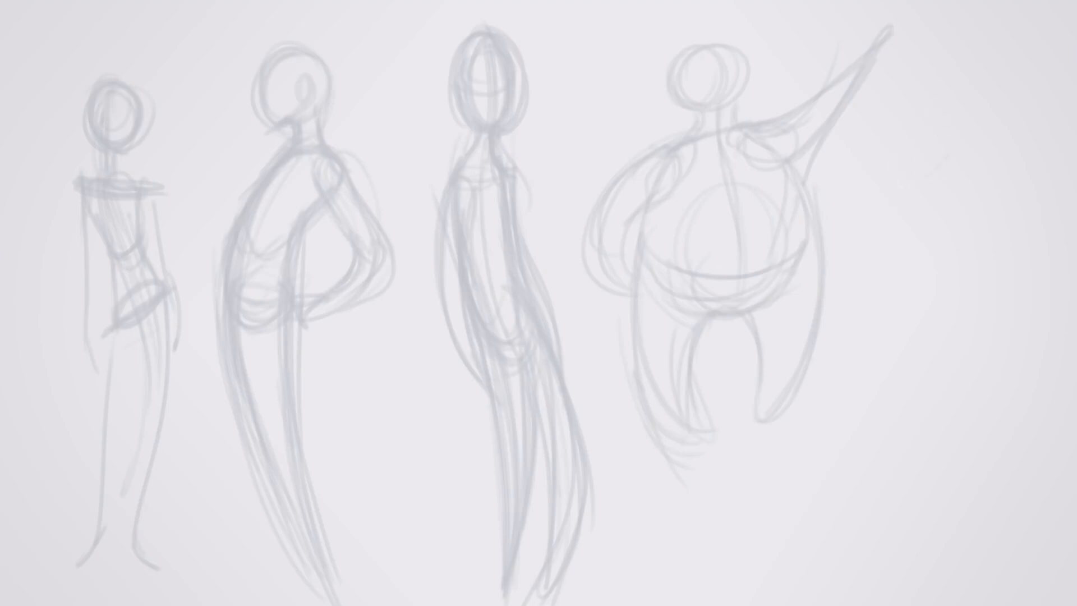
Try to sketch a large-headed figure beside the round figure, building its bent arm and hand from overlapping circles
mouse_move(962, 162)
left_mouse_down()
mouse_move(889, 199)
mouse_move(978, 140)
left_mouse_up()
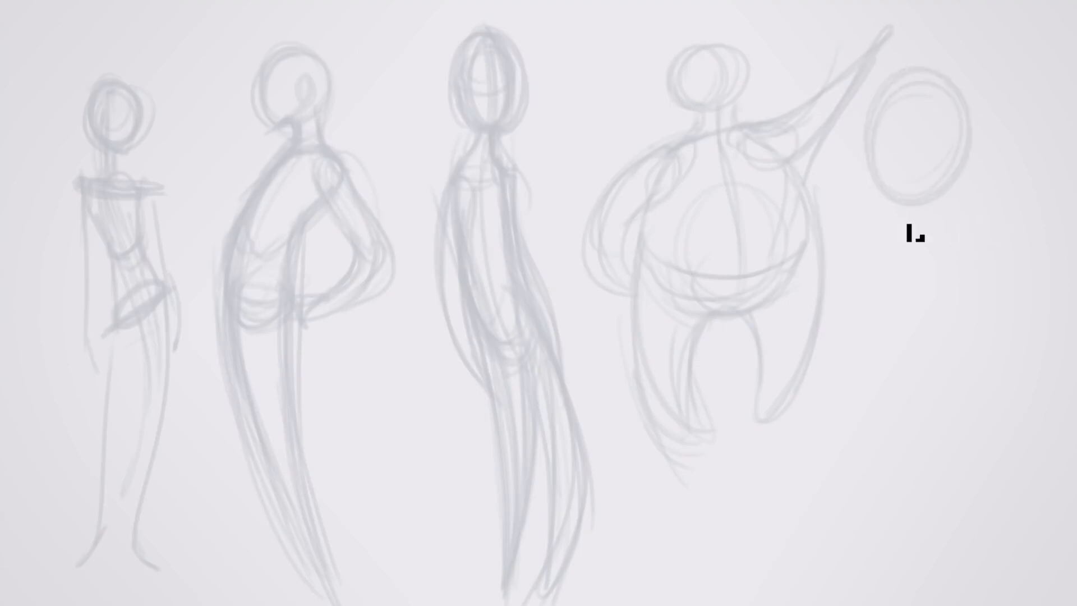
left_click_drag(929, 205, 938, 230)
left_click_drag(960, 178, 994, 250)
mouse_move(927, 220)
left_mouse_down()
mouse_move(908, 457)
mouse_move(990, 250)
mouse_move(1038, 308)
mouse_move(1024, 345)
mouse_move(992, 308)
mouse_move(1026, 384)
mouse_move(920, 342)
mouse_move(967, 401)
mouse_move(864, 356)
mouse_move(909, 411)
left_mouse_up()
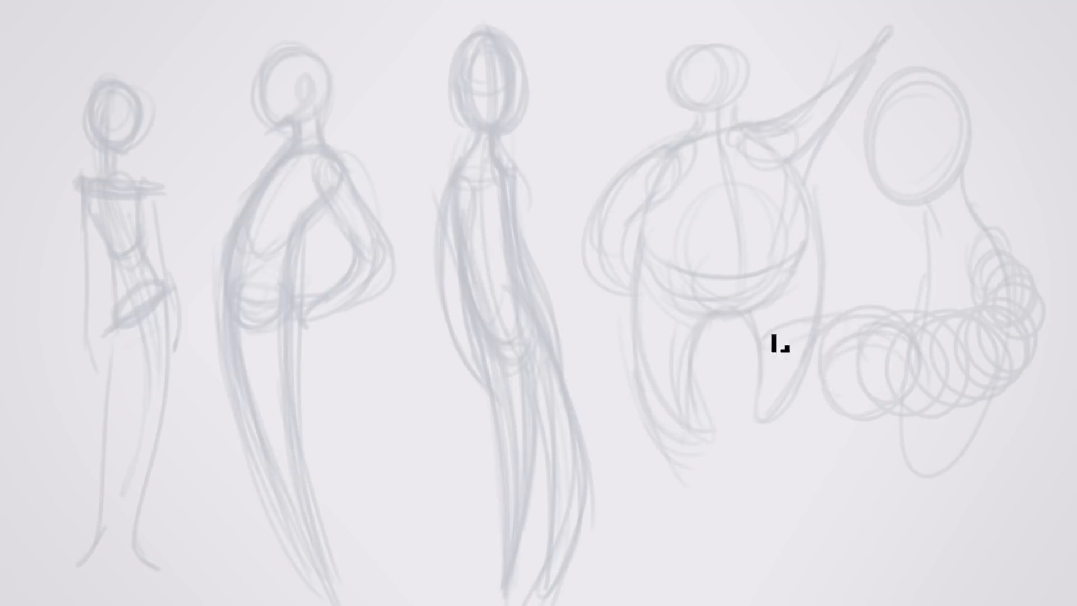
mouse_move(774, 342)
left_mouse_down()
mouse_move(789, 409)
mouse_move(759, 471)
mouse_move(807, 414)
mouse_move(837, 473)
mouse_move(894, 444)
left_mouse_up()
mouse_move(910, 331)
left_mouse_down()
mouse_move(1029, 379)
mouse_move(1050, 360)
mouse_move(1002, 245)
mouse_move(1021, 262)
left_mouse_up()
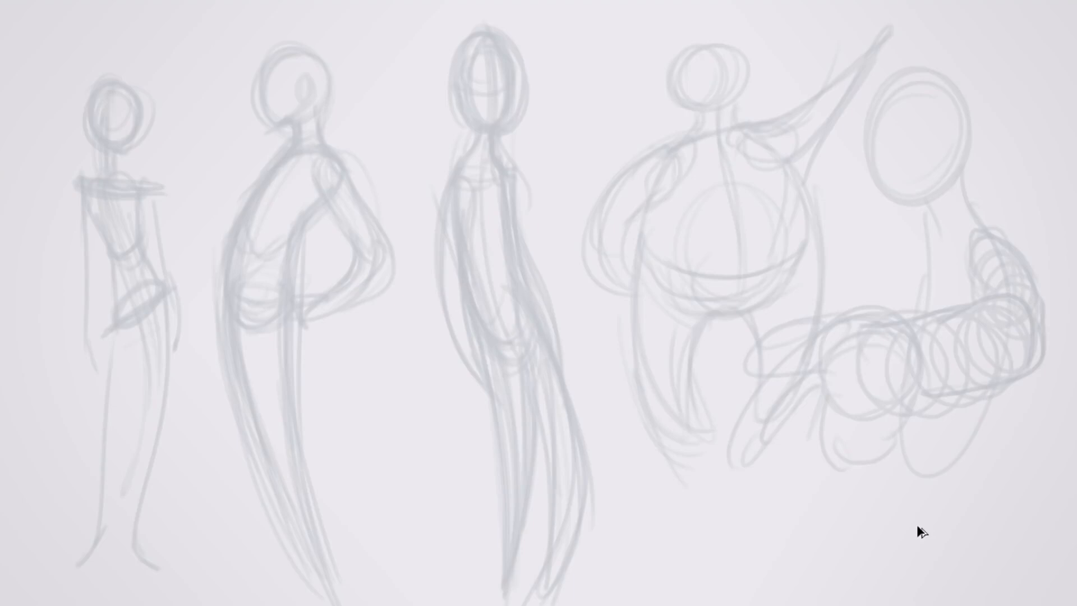
Undo all strokes of the large-headed figure beside the round figure, including its arm, body and head
key("ctrl+z")
key("ctrl+z")
key("ctrl+z")
key("ctrl+z")
key("ctrl+z")
key("ctrl+z")
key("ctrl+z")
key("ctrl+z")
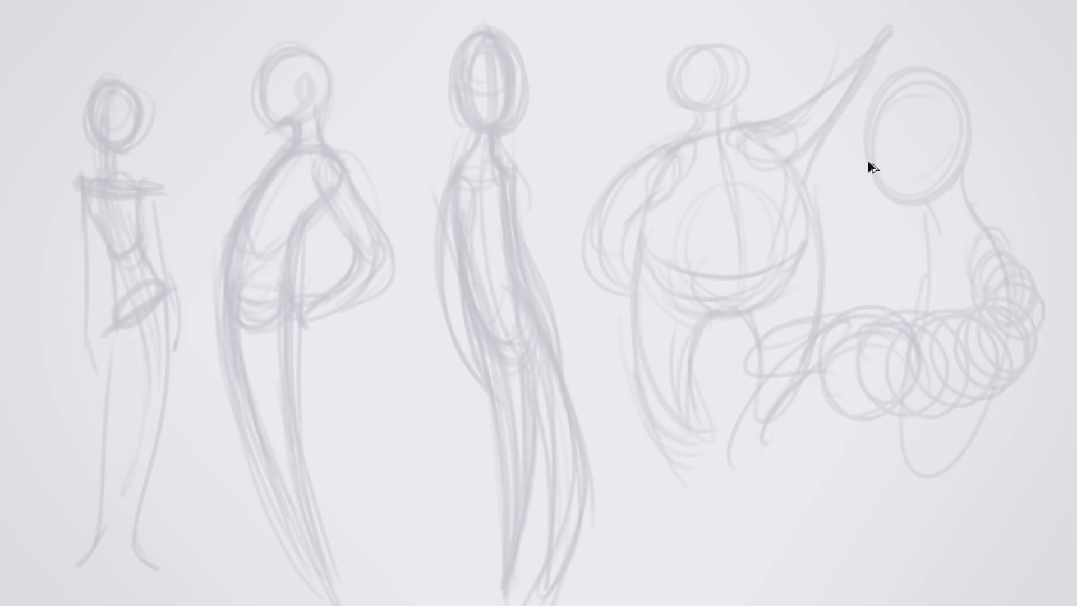
key("ctrl+z")
key("ctrl+z")
key("ctrl+z")
key("ctrl+z")
key("ctrl+z")
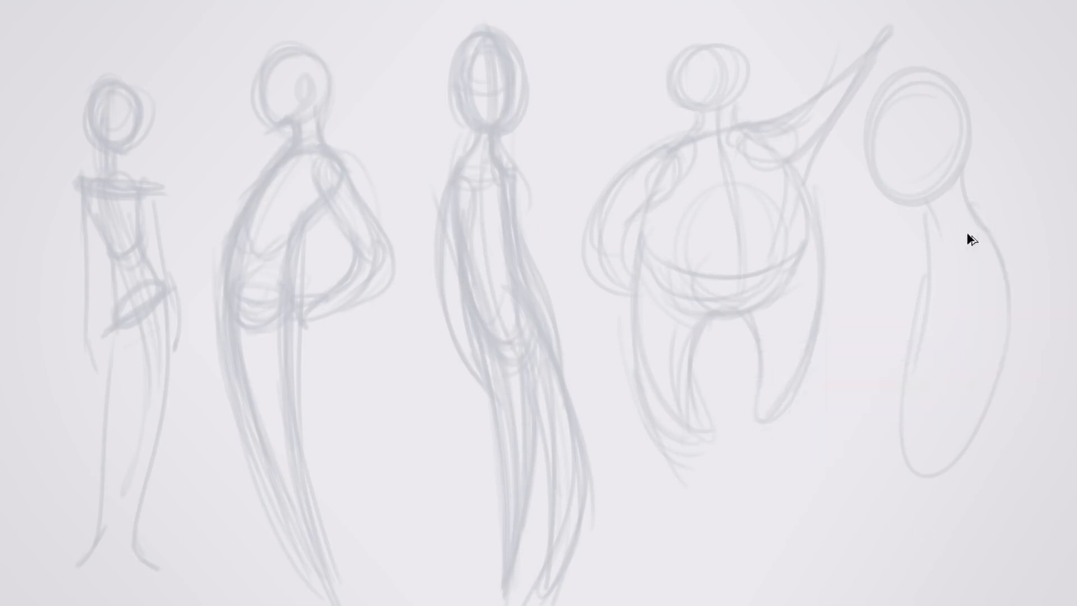
key("ctrl+z")
key("ctrl+z")
key("ctrl+z")
key("ctrl+z")
key("ctrl+z")
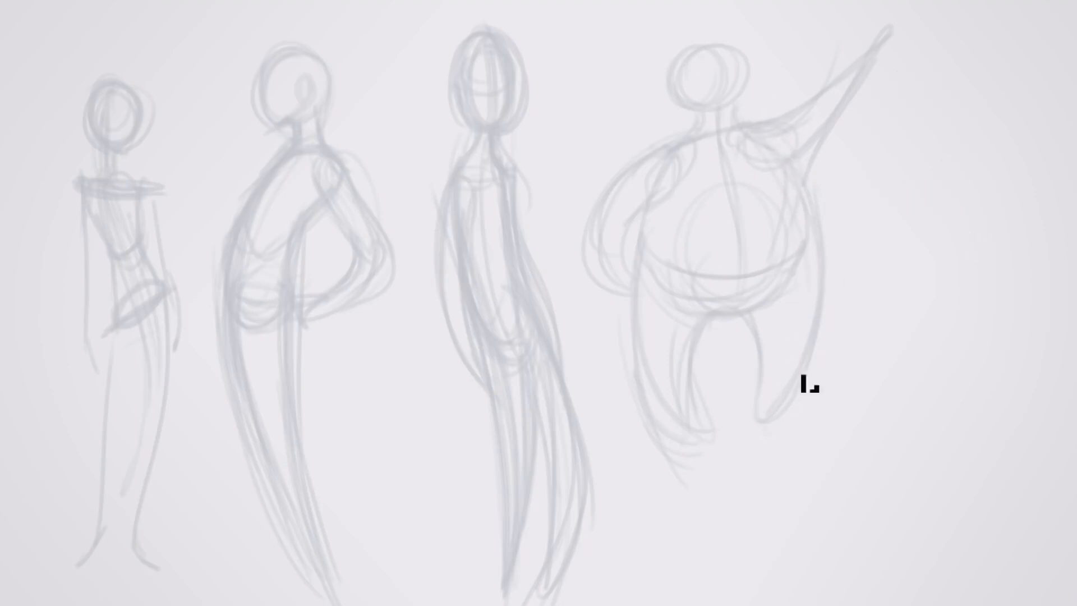
Refine the round figure's leg beneath its raised arm and strengthen its head, neck and shoulder lines
left_click_drag(802, 385, 752, 442)
left_click_drag(756, 405, 734, 331)
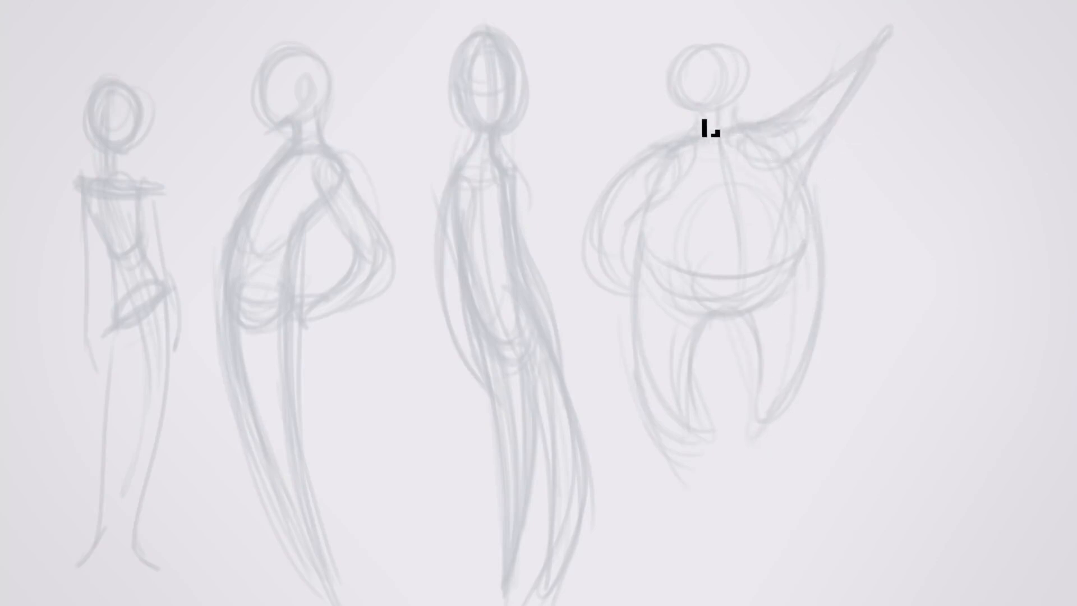
mouse_move(683, 103)
left_mouse_down()
mouse_move(721, 43)
mouse_move(752, 126)
left_mouse_up()
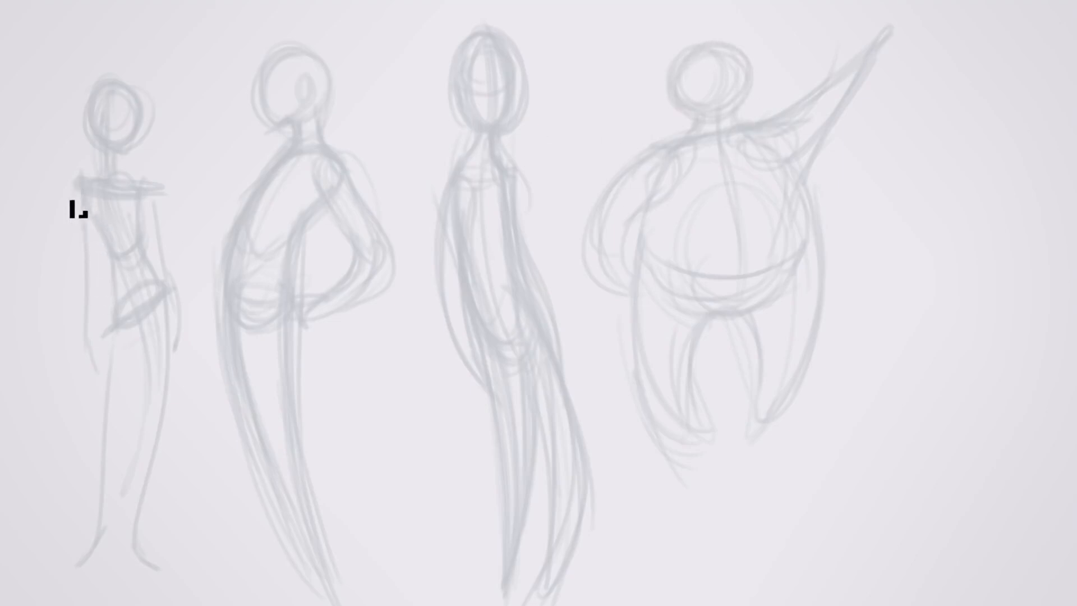
Flesh out the thin figure's outer arm with contours on both sides from shoulder to wrist
mouse_move(74, 182)
left_mouse_down()
mouse_move(75, 274)
mouse_move(93, 339)
left_mouse_up()
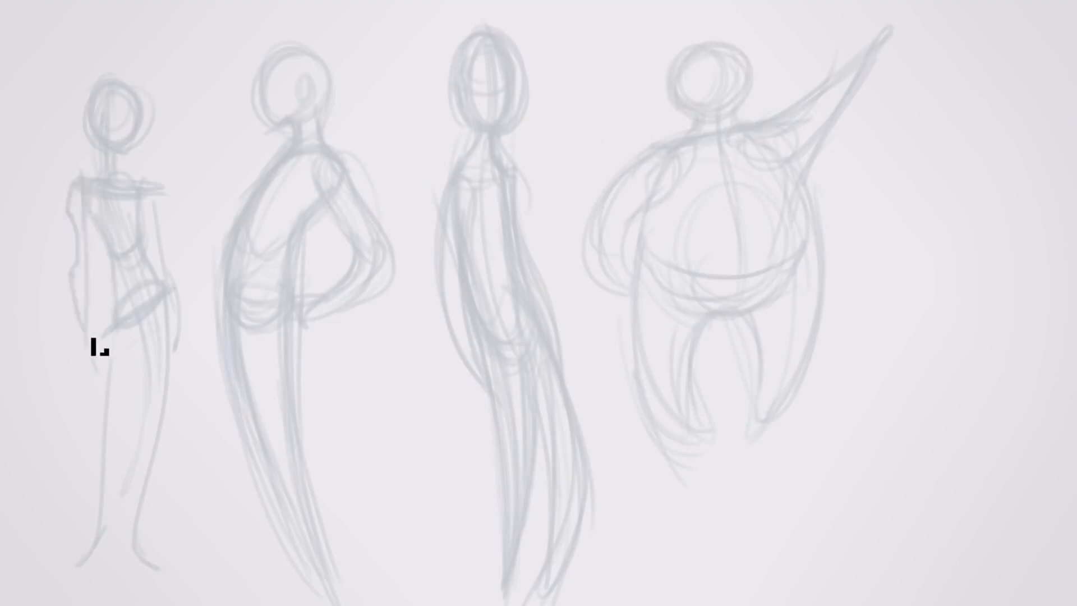
left_click_drag(92, 257, 89, 349)
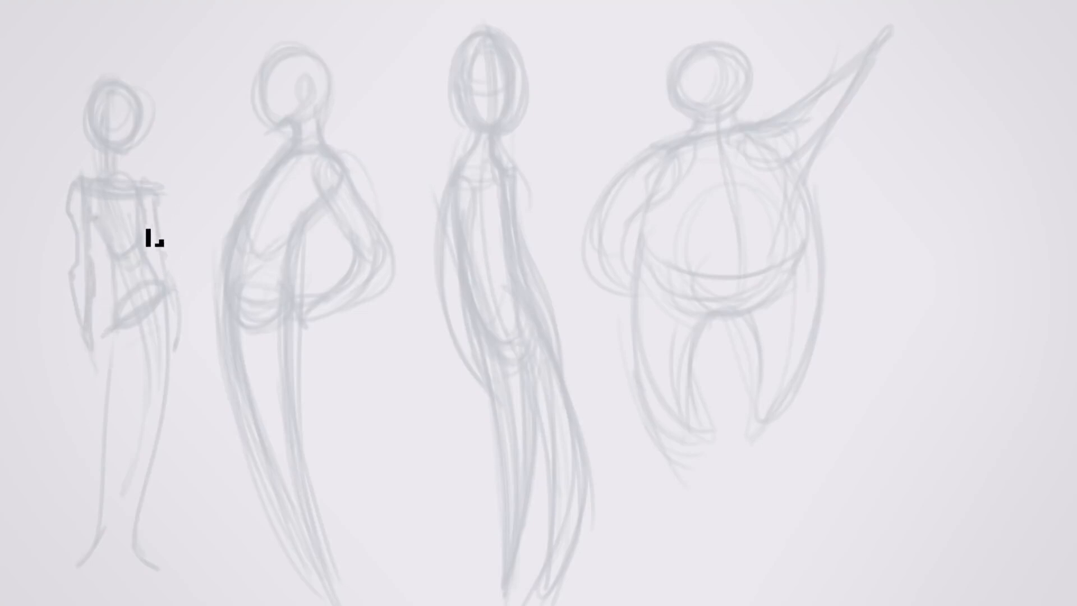
Flesh out the thin figure's legs with thighs, knees, calves and feet, and add a small arrow pointing at its head
mouse_move(104, 333)
left_mouse_down()
mouse_move(105, 418)
mouse_move(120, 426)
left_mouse_up()
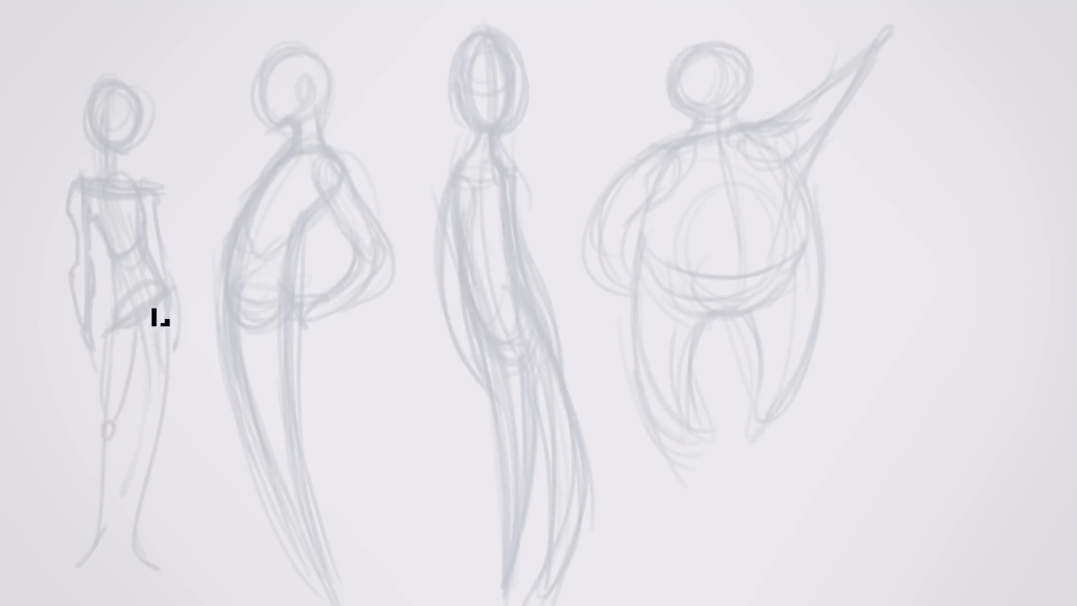
left_click_drag(144, 319, 156, 408)
mouse_move(170, 305)
left_mouse_down()
mouse_move(170, 401)
mouse_move(137, 469)
mouse_move(163, 432)
left_mouse_up()
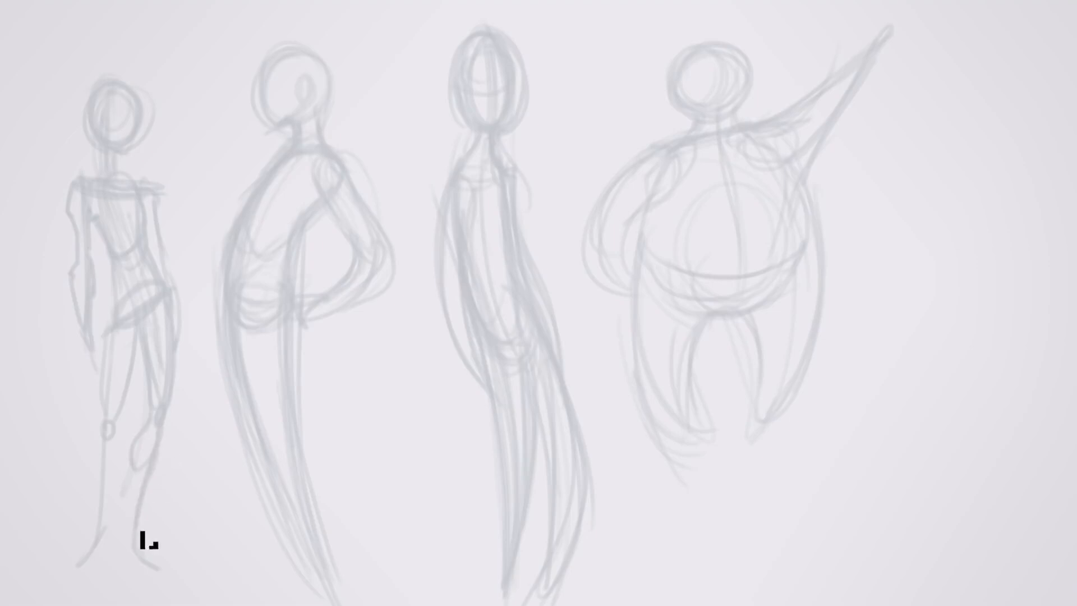
mouse_move(141, 540)
left_mouse_down()
mouse_move(118, 422)
mouse_move(110, 486)
mouse_move(94, 471)
mouse_move(89, 565)
mouse_move(153, 566)
left_mouse_up()
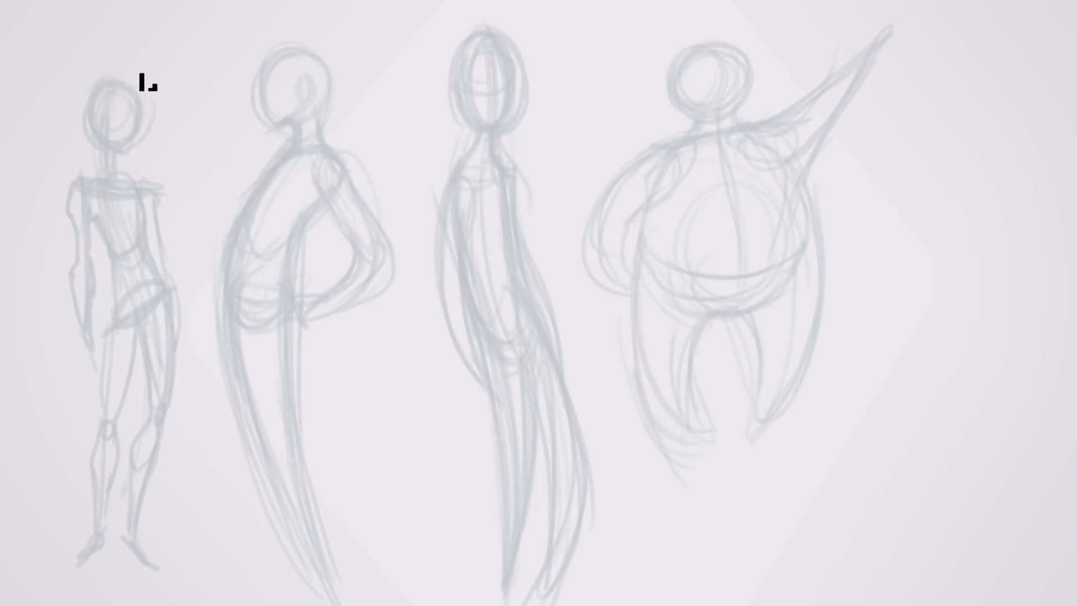
mouse_move(146, 67)
left_mouse_down()
mouse_move(179, 40)
mouse_move(143, 63)
left_mouse_up()
Sketch a new slim figure beyond the round figure's raised arm, with a small circular head, curved torso and long legs
mouse_move(951, 48)
left_mouse_down()
mouse_move(951, 73)
mouse_move(973, 81)
mouse_move(966, 87)
mouse_move(948, 55)
mouse_move(979, 128)
left_mouse_up()
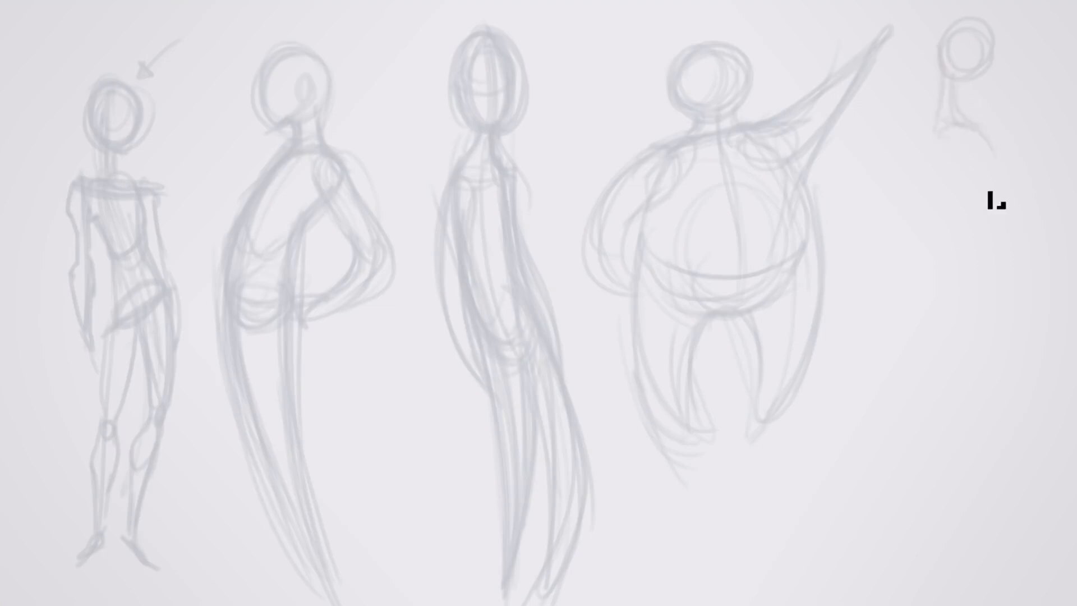
mouse_move(982, 201)
left_mouse_down()
mouse_move(983, 141)
mouse_move(1007, 253)
mouse_move(973, 233)
mouse_move(948, 164)
mouse_move(965, 243)
mouse_move(994, 282)
mouse_move(991, 168)
mouse_move(1032, 370)
left_mouse_up()
left_click_drag(1000, 241, 1013, 527)
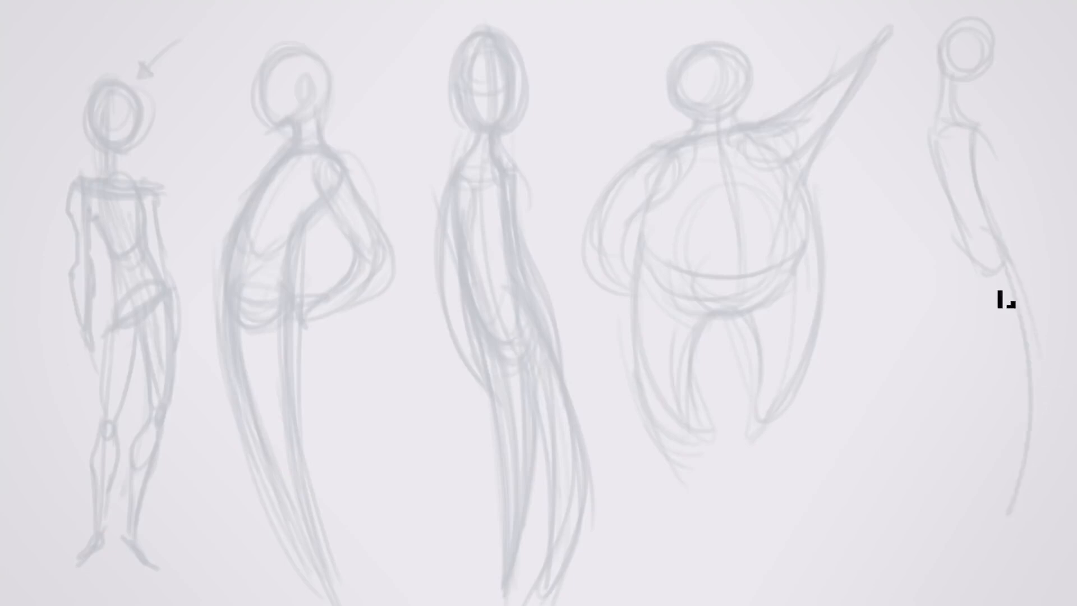
left_click_drag(1004, 298, 1011, 533)
mouse_move(979, 269)
left_mouse_down()
mouse_move(975, 493)
mouse_move(961, 530)
mouse_move(956, 521)
left_mouse_up()
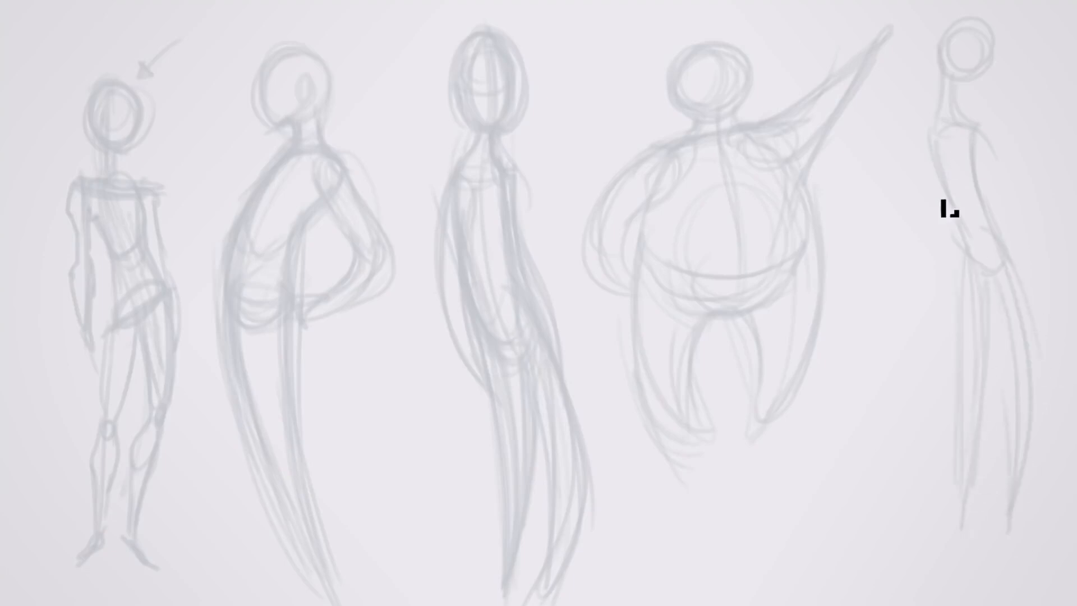
Add hanging arms and a rounded shoulder to the new slim figure, and redraw its head tilted slightly downward
left_click_drag(928, 144, 959, 320)
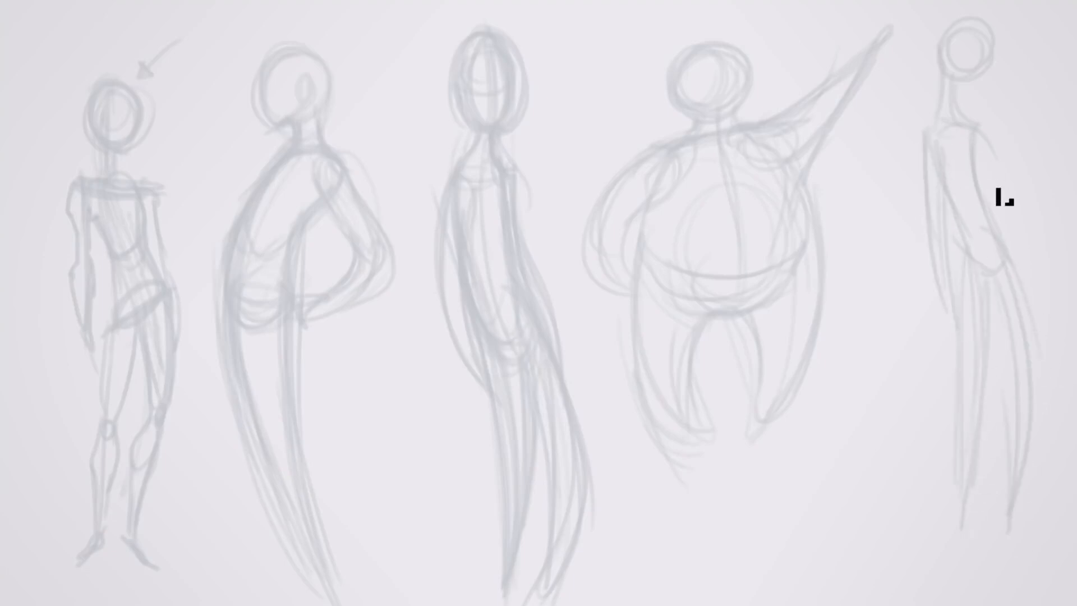
left_click_drag(1002, 190, 1030, 303)
left_click_drag(948, 121, 922, 163)
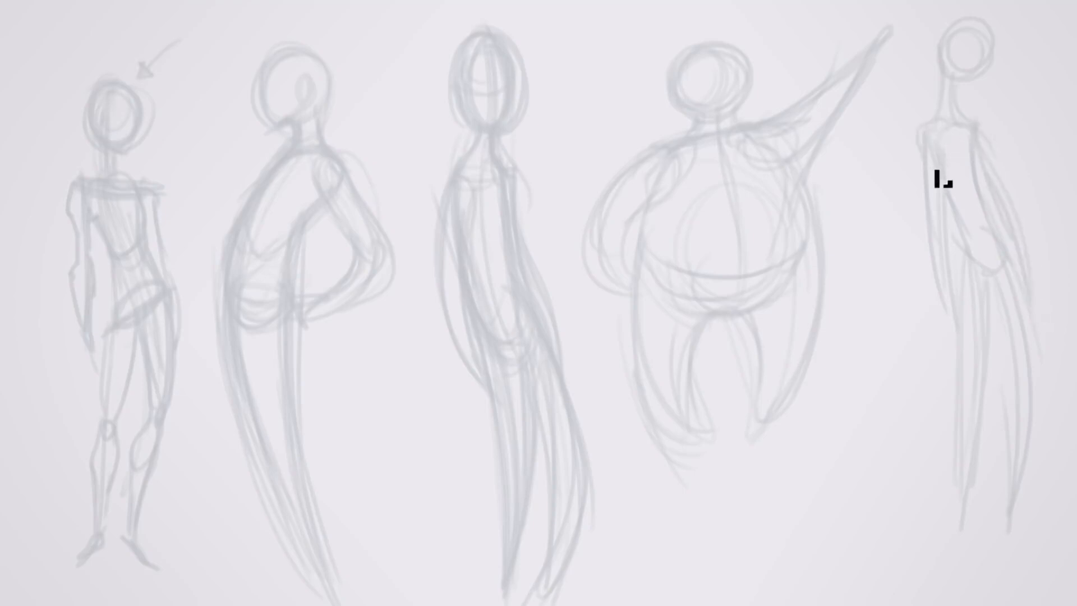
left_click_drag(953, 59, 953, 70)
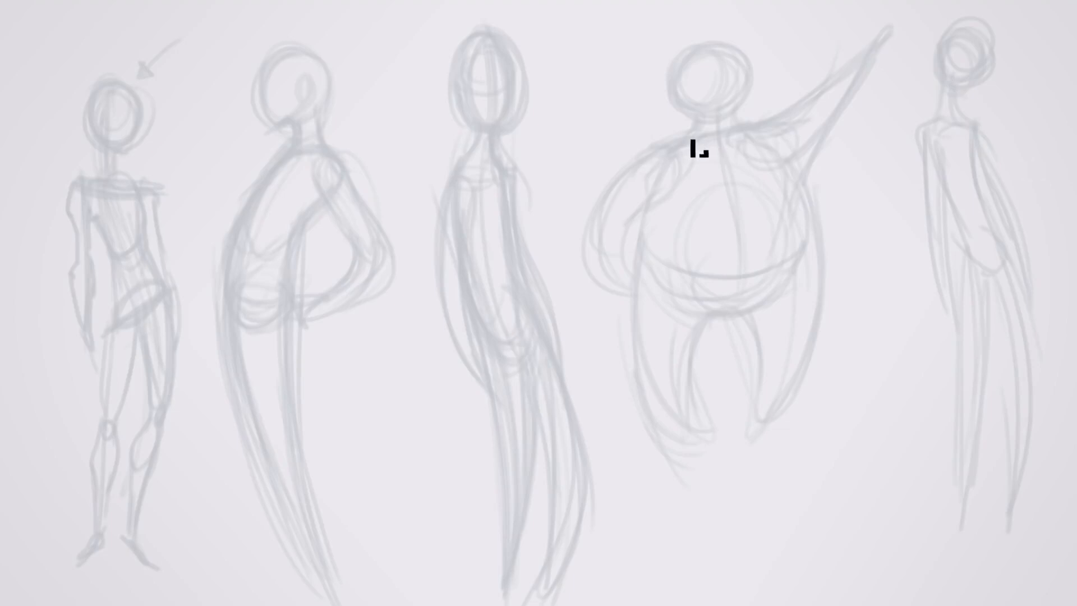
Reinforce and widen the round figure's outer body contours on both sides down to the legs
mouse_move(646, 199)
left_mouse_down()
mouse_move(678, 402)
mouse_move(631, 365)
mouse_move(718, 436)
mouse_move(713, 347)
left_mouse_up()
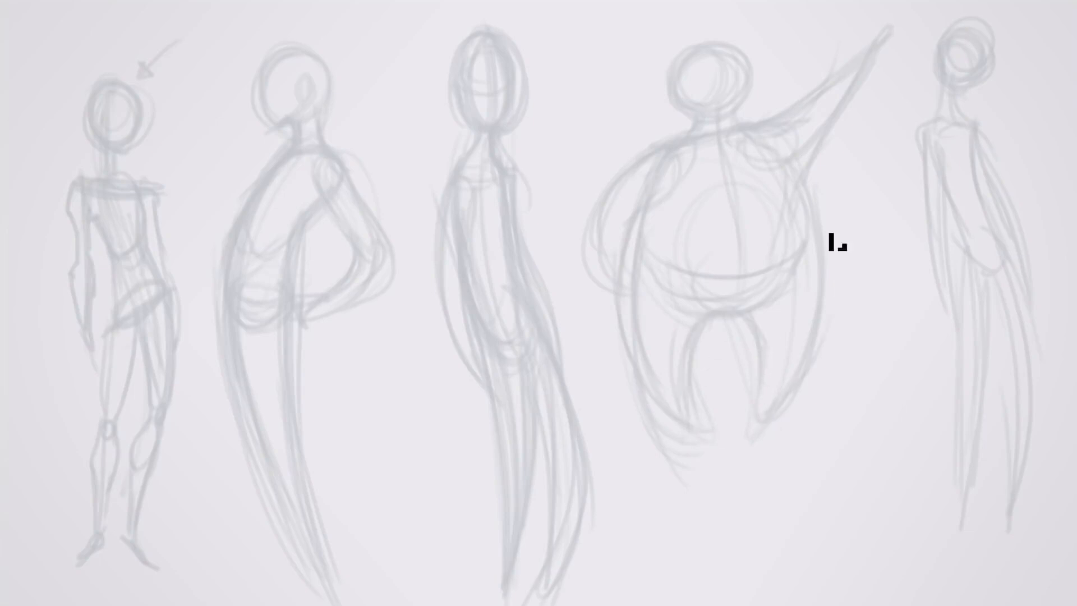
mouse_move(807, 179)
left_mouse_down()
mouse_move(788, 429)
mouse_move(753, 462)
left_mouse_up()
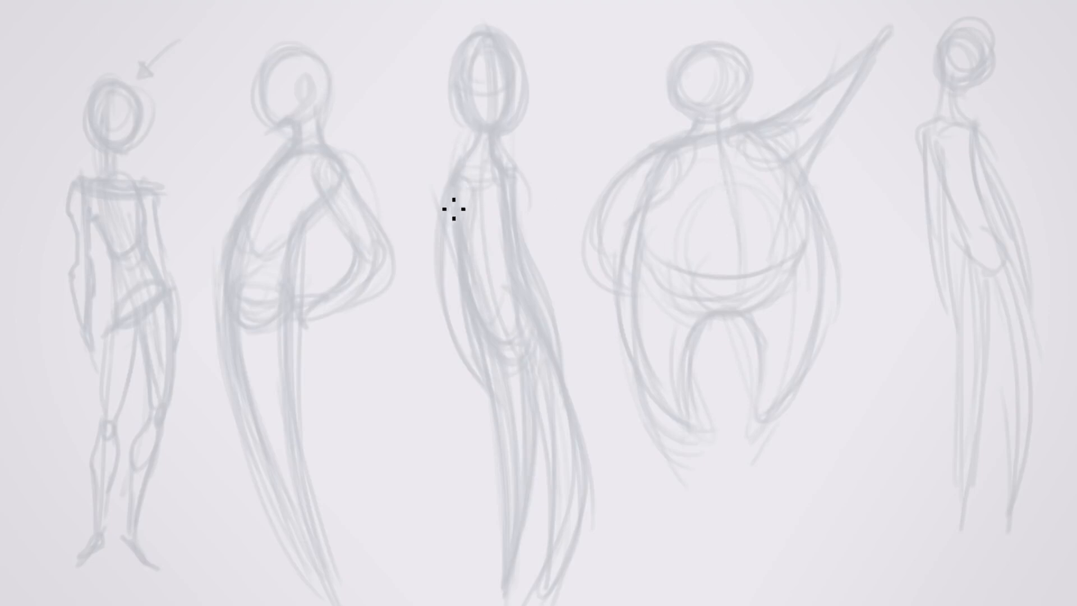
Draw darker lines over the middle figure's neck, shoulders, both arms, torso side and waistline
left_click_drag(479, 154, 438, 200)
mouse_move(447, 242)
left_mouse_down()
mouse_move(442, 314)
mouse_move(498, 398)
left_mouse_up()
mouse_move(455, 282)
left_mouse_down()
mouse_move(498, 375)
mouse_move(492, 394)
left_mouse_up()
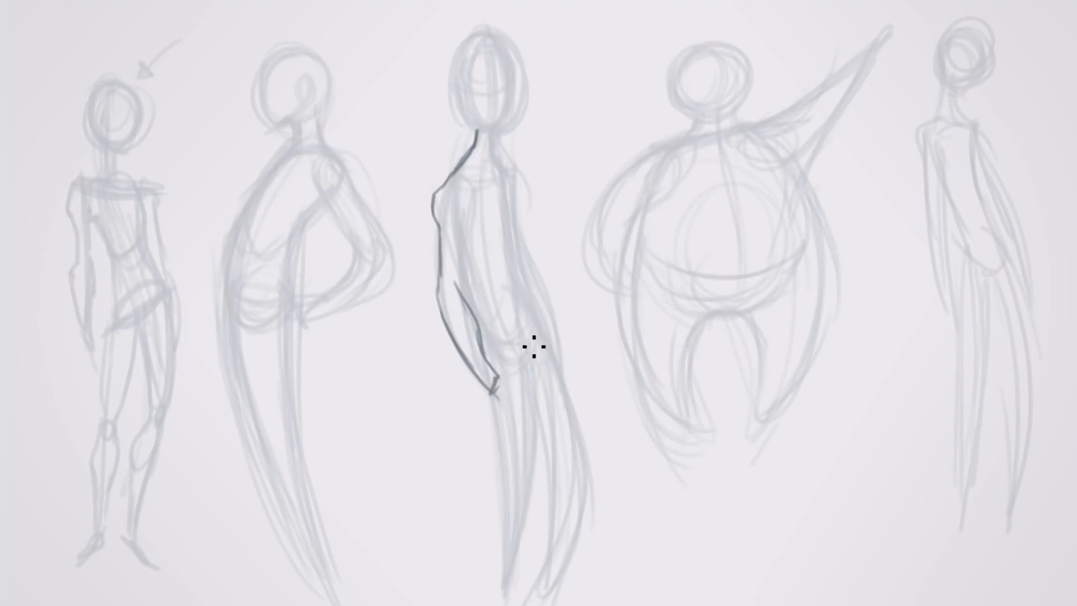
left_click_drag(491, 342, 528, 327)
mouse_move(512, 292)
left_mouse_down()
mouse_move(526, 322)
mouse_move(509, 178)
mouse_move(513, 291)
left_mouse_up()
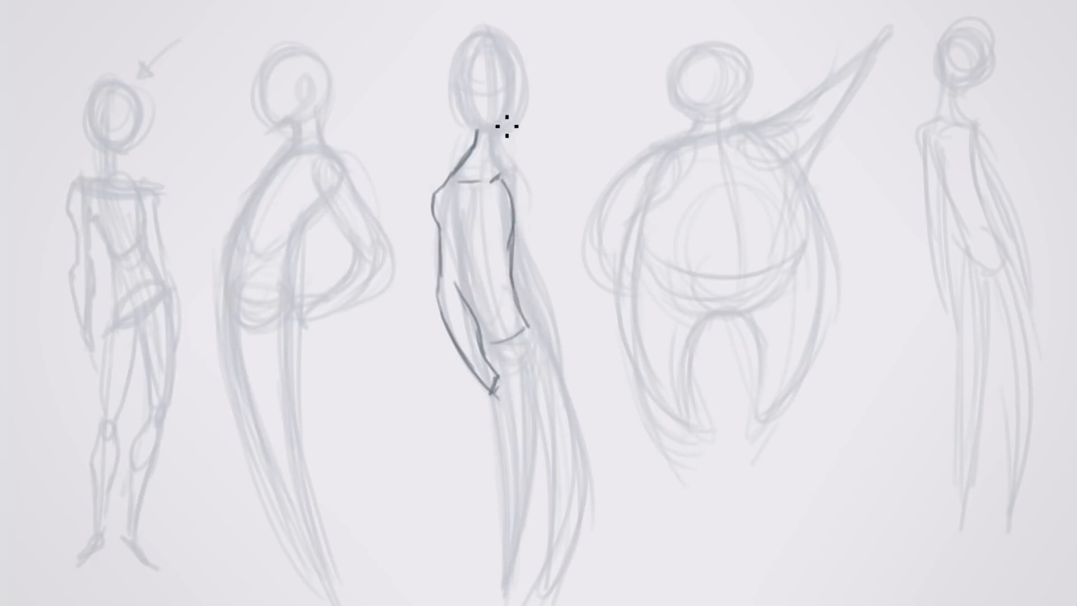
mouse_move(494, 132)
left_mouse_down()
mouse_move(501, 175)
mouse_move(522, 176)
mouse_move(561, 375)
left_mouse_up()
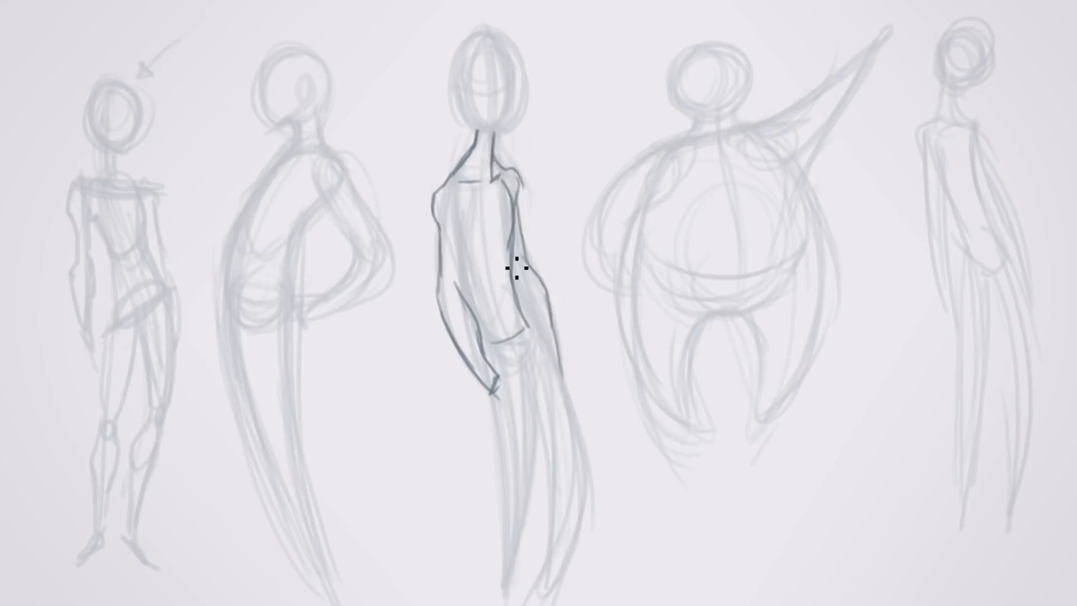
Define the middle figure's chest and torso with dark armpit, chest, side and abdomen lines
mouse_move(458, 234)
left_mouse_down()
mouse_move(462, 294)
mouse_move(468, 245)
left_mouse_up()
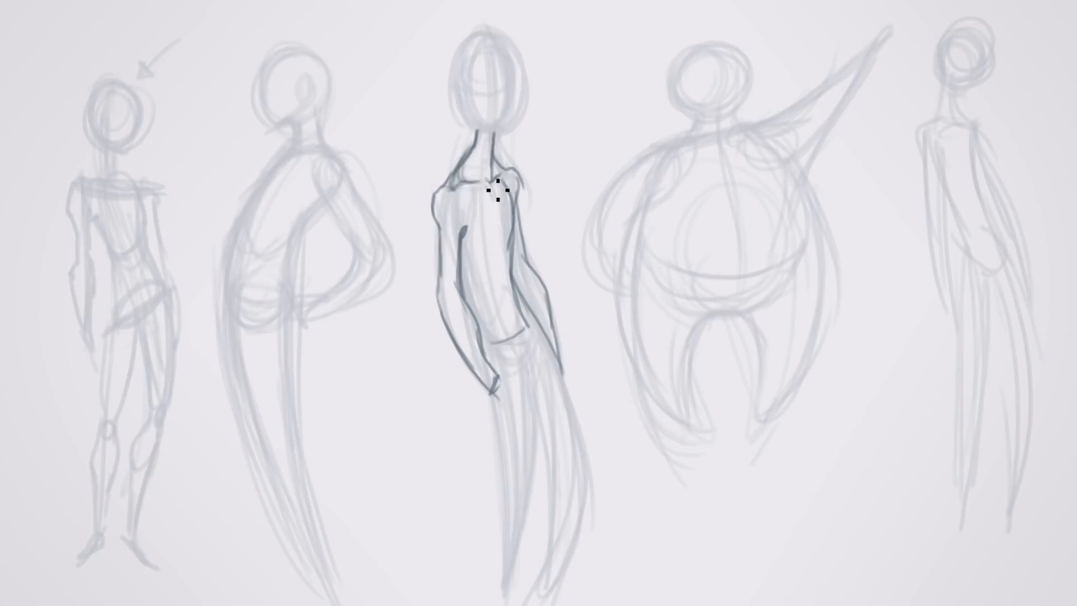
left_click_drag(473, 236, 510, 227)
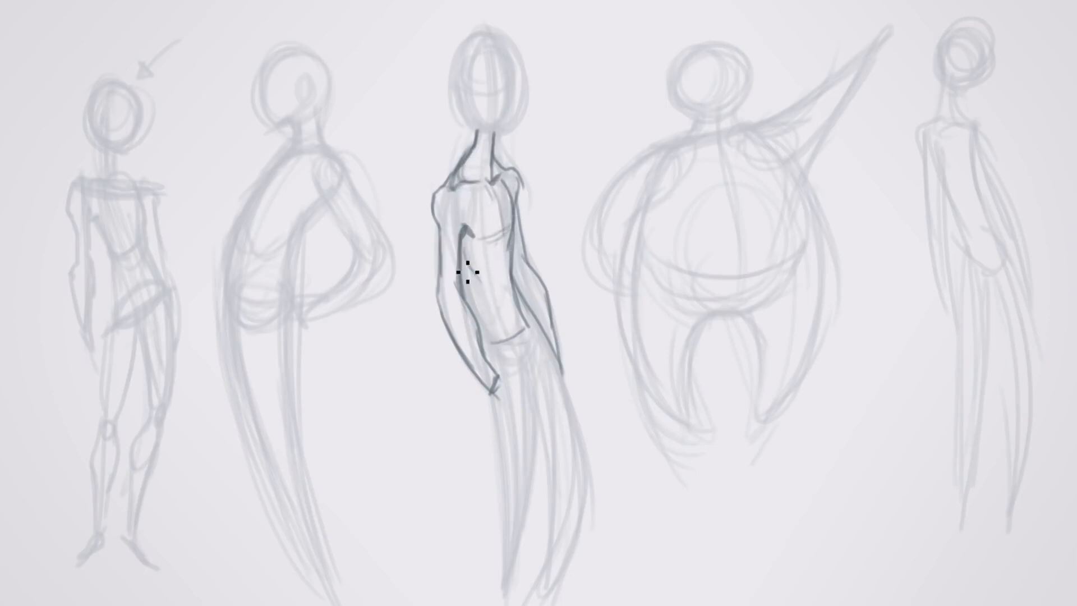
mouse_move(468, 271)
left_mouse_down()
mouse_move(503, 371)
mouse_move(528, 326)
left_mouse_up()
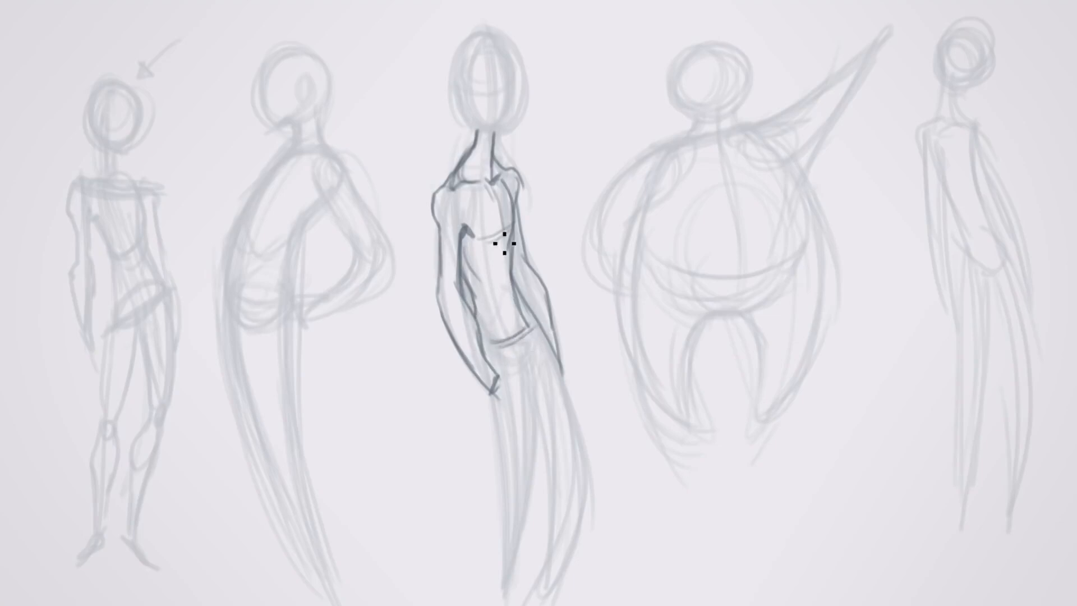
left_click_drag(504, 243, 513, 307)
Outline the middle figure's hips and both thighs in dark lines, marking the knees with small circles
left_click_drag(537, 328, 585, 480)
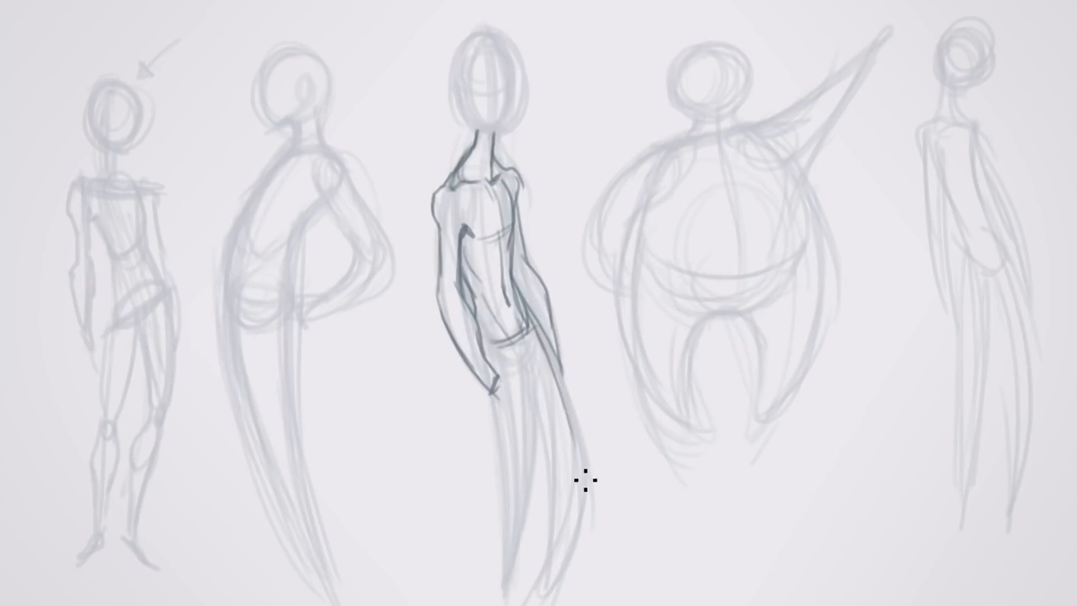
left_click_drag(544, 347, 586, 487)
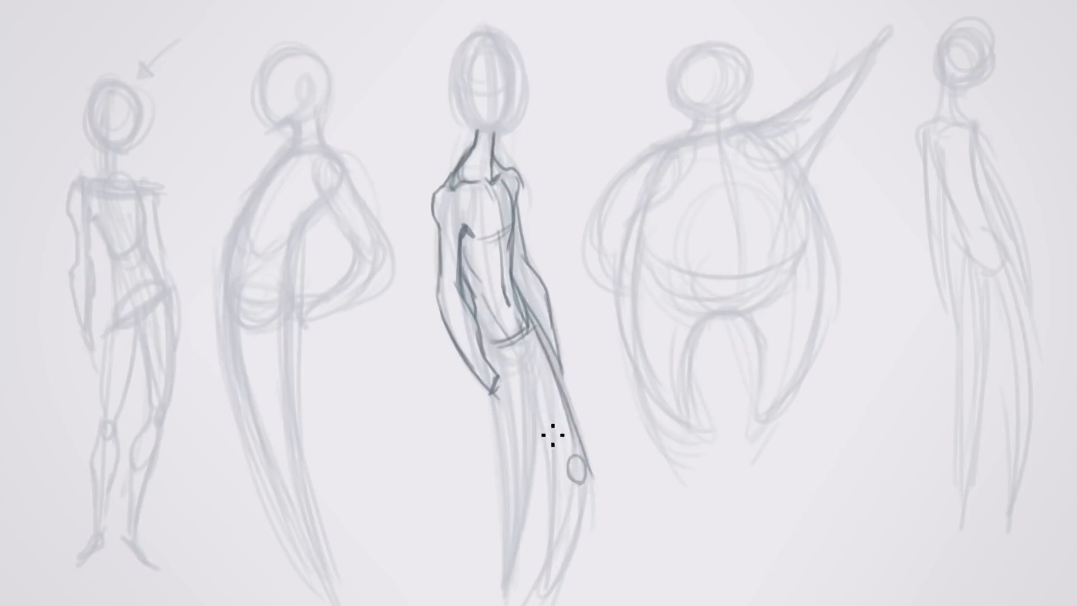
left_click_drag(522, 475, 517, 486)
left_click_drag(527, 372, 528, 481)
left_click_drag(493, 397, 513, 496)
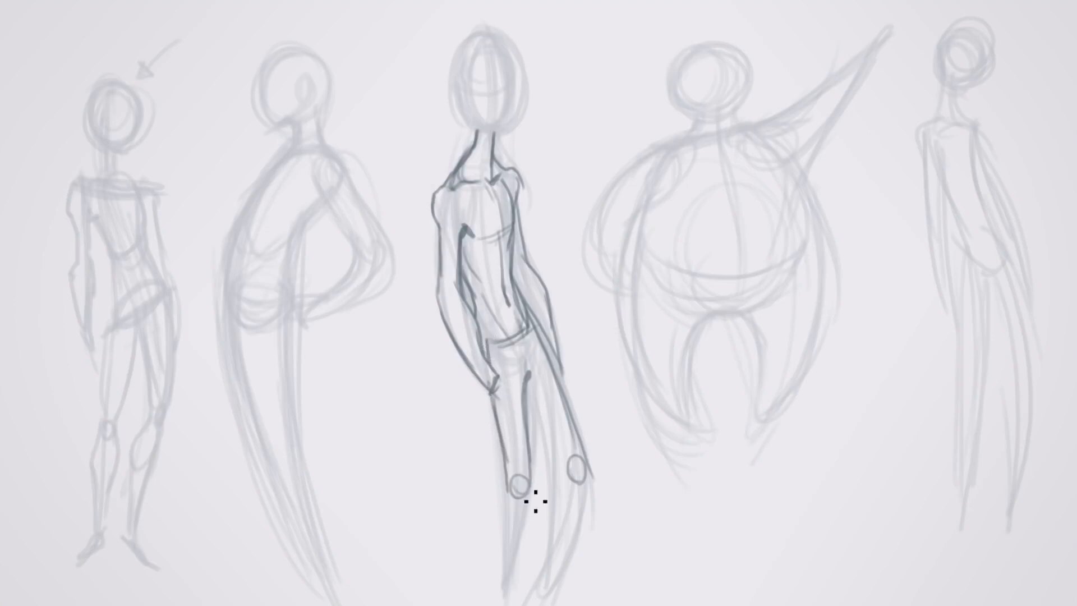
left_click_drag(499, 362, 494, 397)
mouse_move(489, 359)
left_mouse_down()
mouse_move(478, 307)
mouse_move(505, 368)
mouse_move(495, 370)
mouse_move(534, 331)
mouse_move(498, 352)
mouse_move(513, 354)
mouse_move(496, 397)
mouse_move(526, 377)
mouse_move(517, 493)
left_mouse_up()
Hatch the middle figure's trousers down both legs, add the lower legs and feet, and darken the crotch and waistband
mouse_move(533, 337)
left_mouse_down()
mouse_move(562, 377)
mouse_move(563, 312)
mouse_move(557, 382)
mouse_move(540, 395)
mouse_move(554, 435)
mouse_move(551, 396)
mouse_move(570, 436)
mouse_move(579, 491)
mouse_move(572, 513)
mouse_move(566, 490)
mouse_move(559, 509)
mouse_move(576, 537)
mouse_move(562, 592)
left_mouse_up()
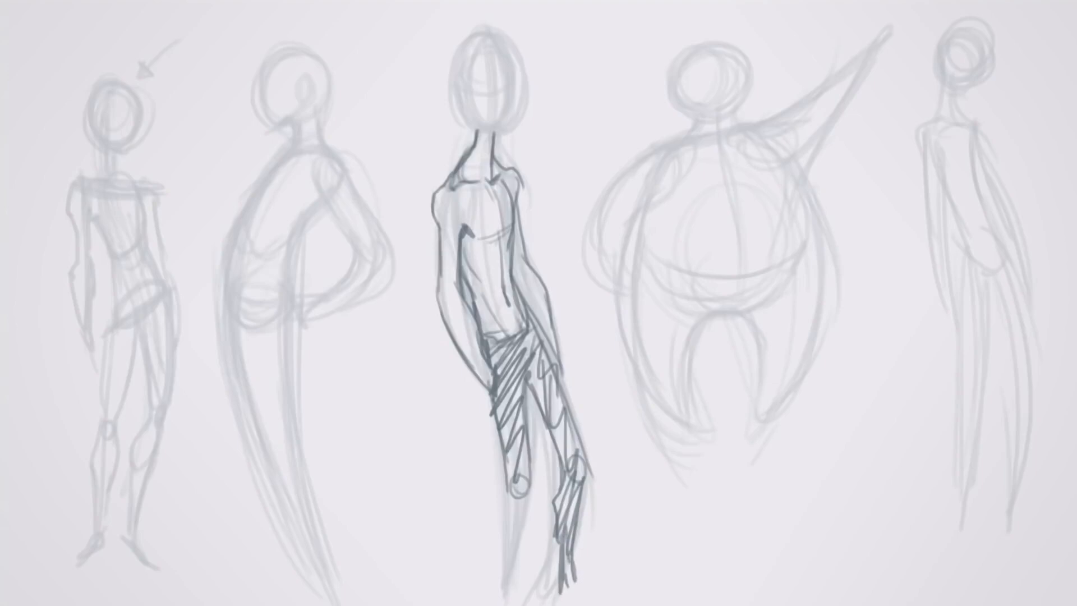
mouse_move(515, 494)
left_mouse_down()
mouse_move(505, 500)
mouse_move(524, 533)
mouse_move(512, 558)
mouse_move(517, 512)
mouse_move(514, 601)
left_mouse_up()
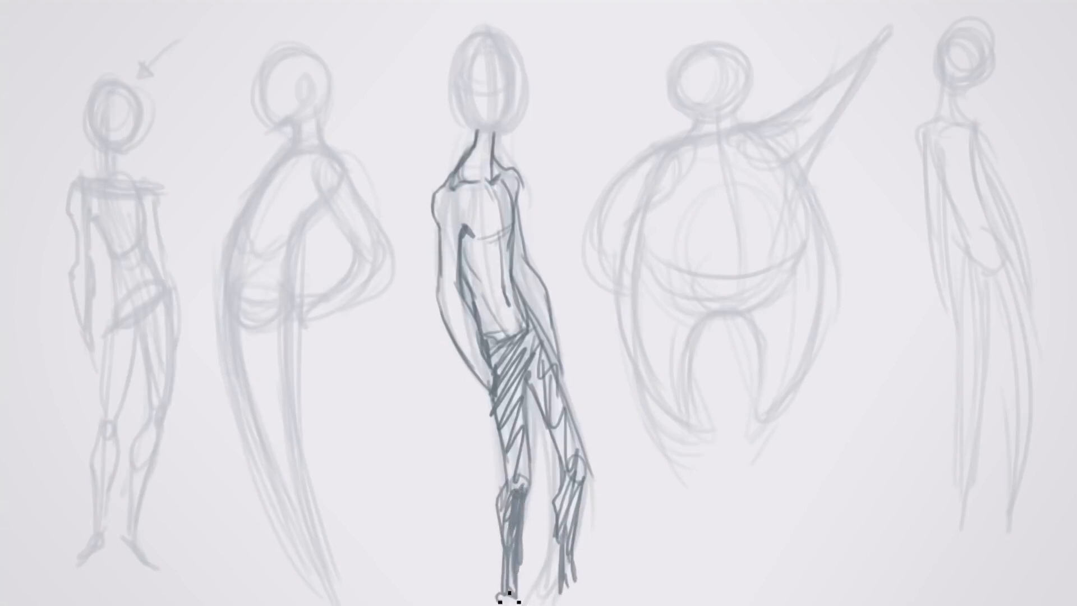
mouse_move(585, 592)
left_mouse_down()
mouse_move(603, 603)
mouse_move(577, 505)
mouse_move(584, 461)
mouse_move(593, 481)
left_mouse_up()
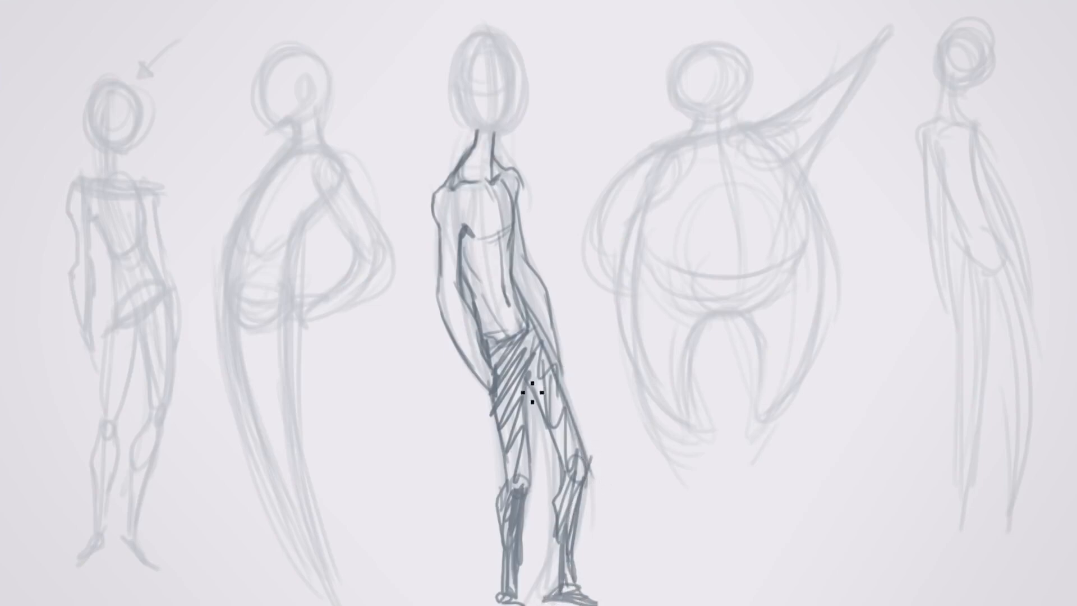
mouse_move(532, 392)
left_mouse_down()
mouse_move(517, 380)
mouse_move(536, 385)
left_mouse_up()
mouse_move(522, 328)
left_mouse_down()
mouse_move(488, 351)
mouse_move(496, 331)
mouse_move(473, 330)
mouse_move(467, 314)
left_mouse_up()
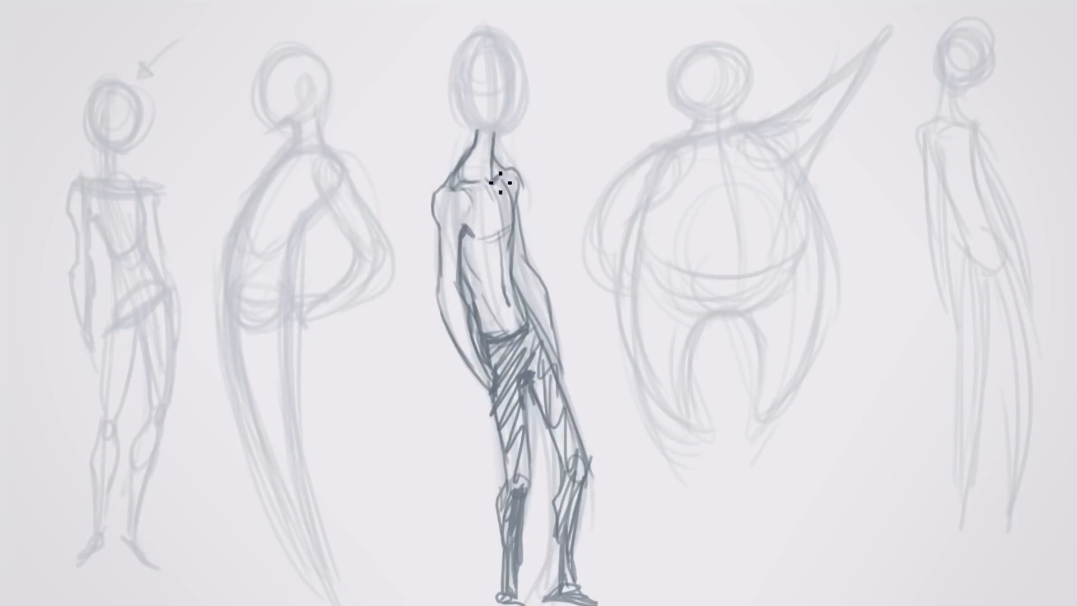
Draw the middle figure's angular face with a pointed chin, an ear and the outline of the skull
mouse_move(485, 127)
left_mouse_down()
mouse_move(513, 149)
mouse_move(520, 101)
left_mouse_up()
mouse_move(488, 47)
left_mouse_down()
mouse_move(468, 94)
mouse_move(521, 82)
mouse_move(471, 78)
mouse_move(487, 50)
mouse_move(510, 55)
mouse_move(506, 105)
left_mouse_up()
mouse_move(508, 55)
left_mouse_down()
mouse_move(489, 131)
mouse_move(488, 104)
mouse_move(481, 115)
mouse_move(476, 102)
mouse_move(476, 147)
mouse_move(465, 52)
mouse_move(503, 43)
left_mouse_up()
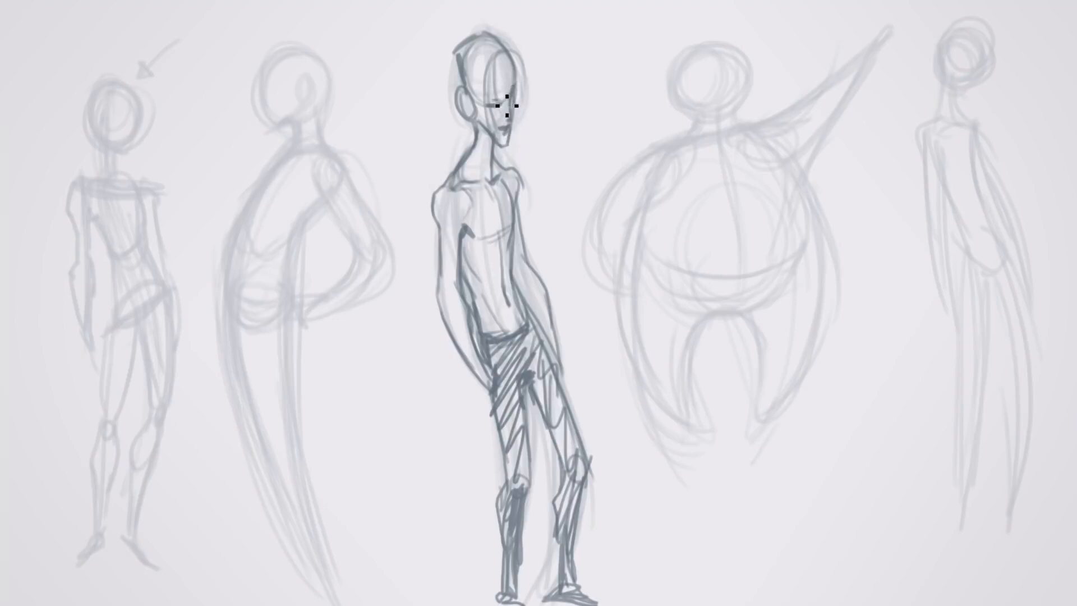
Add a dark eye, hairline and spiky shaded hair to the middle figure, and thicken the hatching on its trousers
left_click_drag(507, 105, 497, 103)
left_click_drag(481, 63, 503, 78)
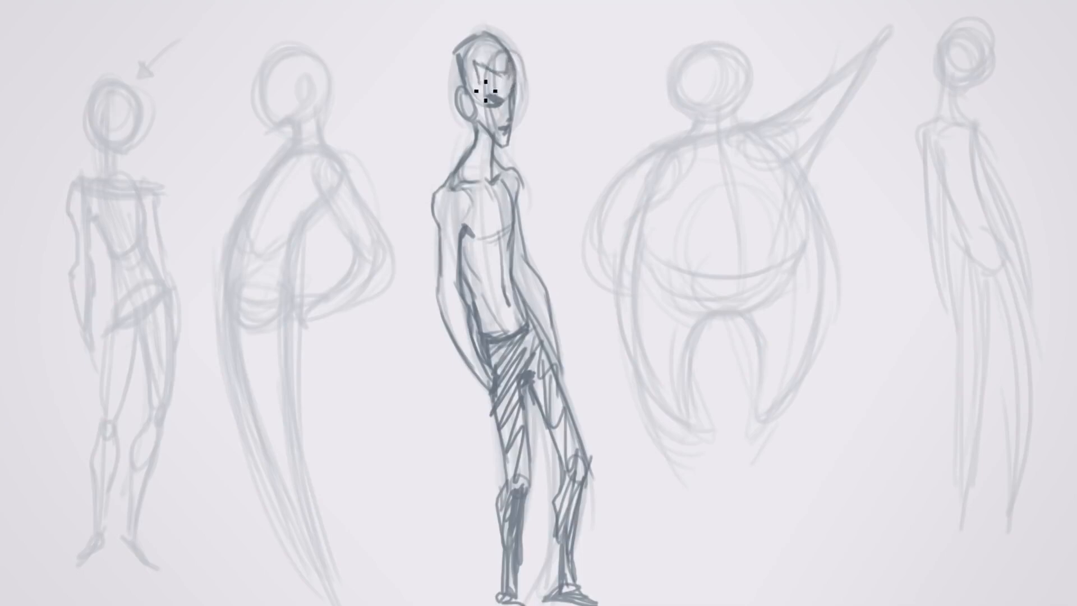
mouse_move(528, 34)
left_mouse_down()
mouse_move(460, 54)
mouse_move(471, 84)
mouse_move(463, 58)
mouse_move(504, 31)
mouse_move(481, 64)
mouse_move(522, 40)
mouse_move(508, 78)
mouse_move(478, 78)
left_mouse_up()
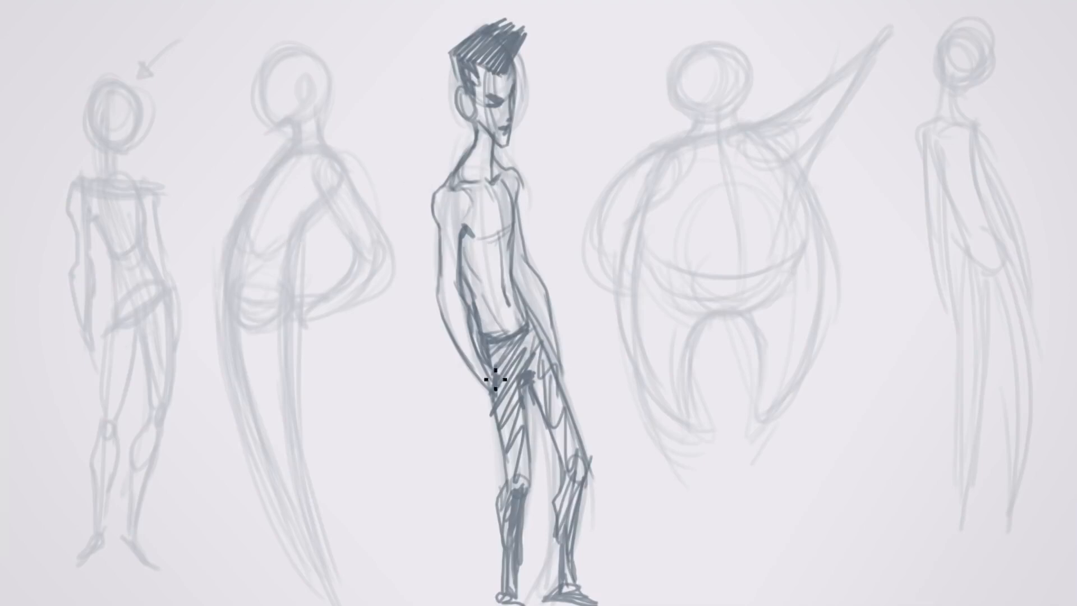
mouse_move(495, 380)
left_mouse_down()
mouse_move(503, 595)
mouse_move(504, 417)
mouse_move(510, 580)
mouse_move(523, 409)
left_mouse_up()
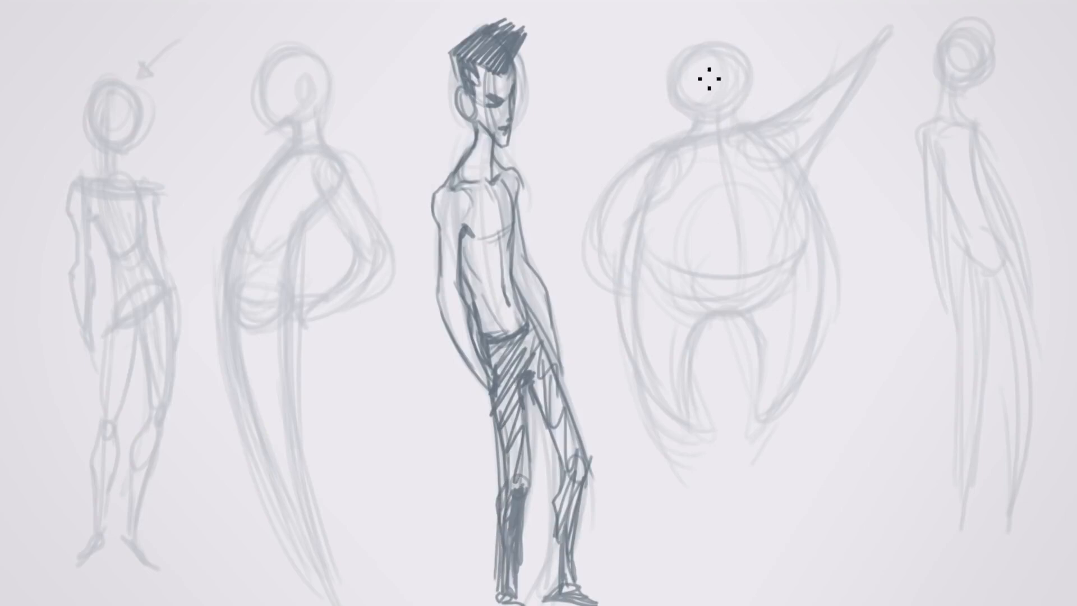
Draw the round figure's large head and collar with oval eyes, round nose, smile and an ear on one side
left_click_drag(657, 110, 693, 130)
mouse_move(714, 37)
left_mouse_down()
mouse_move(733, 127)
mouse_move(670, 115)
mouse_move(704, 137)
mouse_move(743, 134)
mouse_move(693, 144)
left_mouse_up()
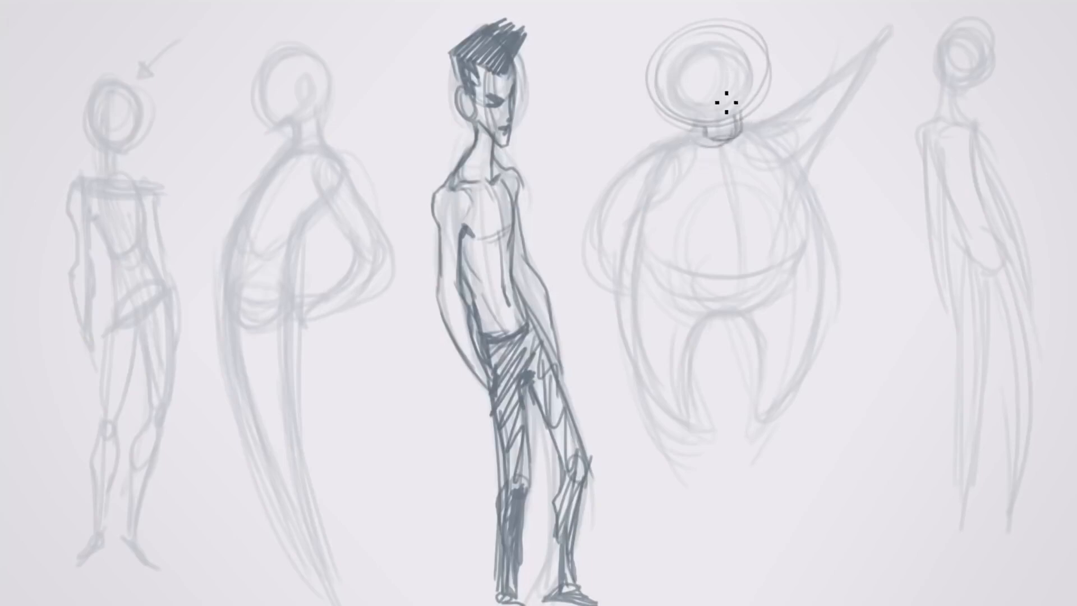
mouse_move(739, 88)
left_mouse_down()
mouse_move(729, 74)
mouse_move(693, 92)
left_mouse_up()
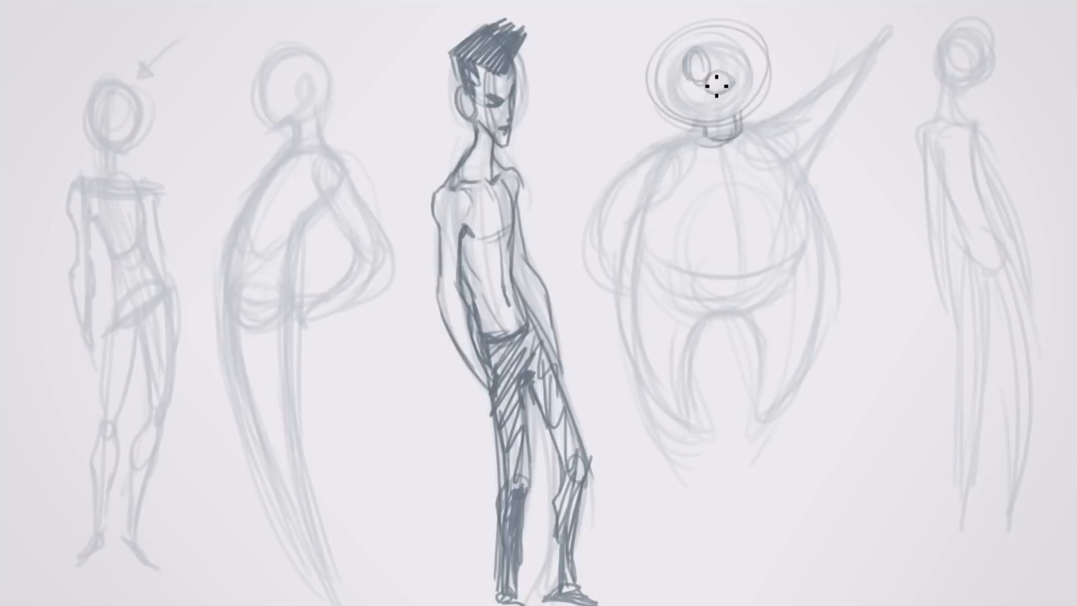
mouse_move(729, 46)
left_mouse_down()
mouse_move(745, 72)
mouse_move(729, 76)
mouse_move(720, 106)
left_mouse_up()
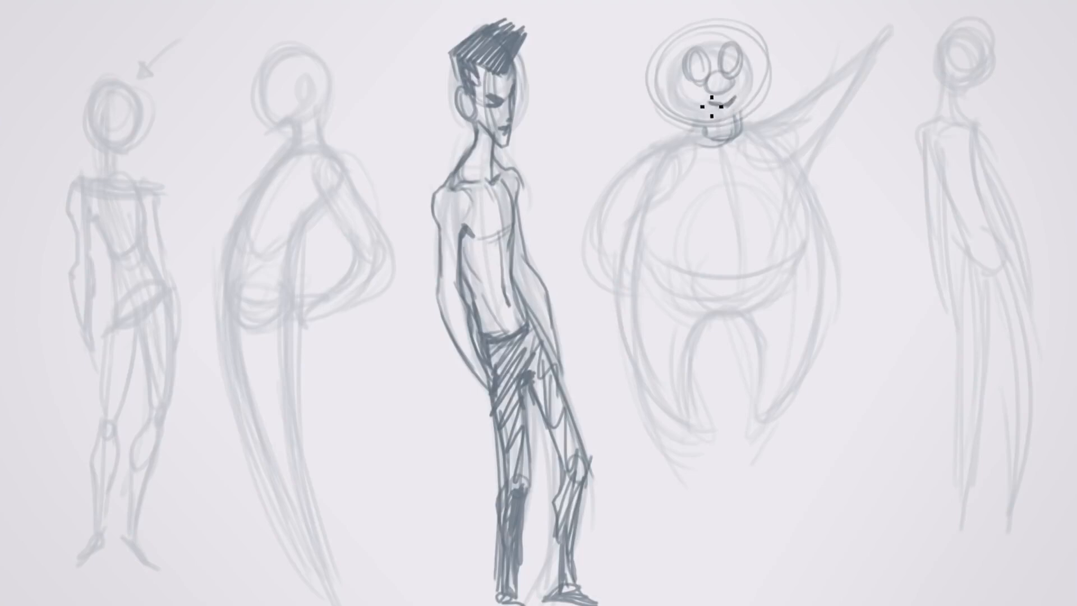
mouse_move(708, 59)
left_mouse_down()
mouse_move(695, 75)
mouse_move(729, 62)
mouse_move(778, 82)
left_mouse_up()
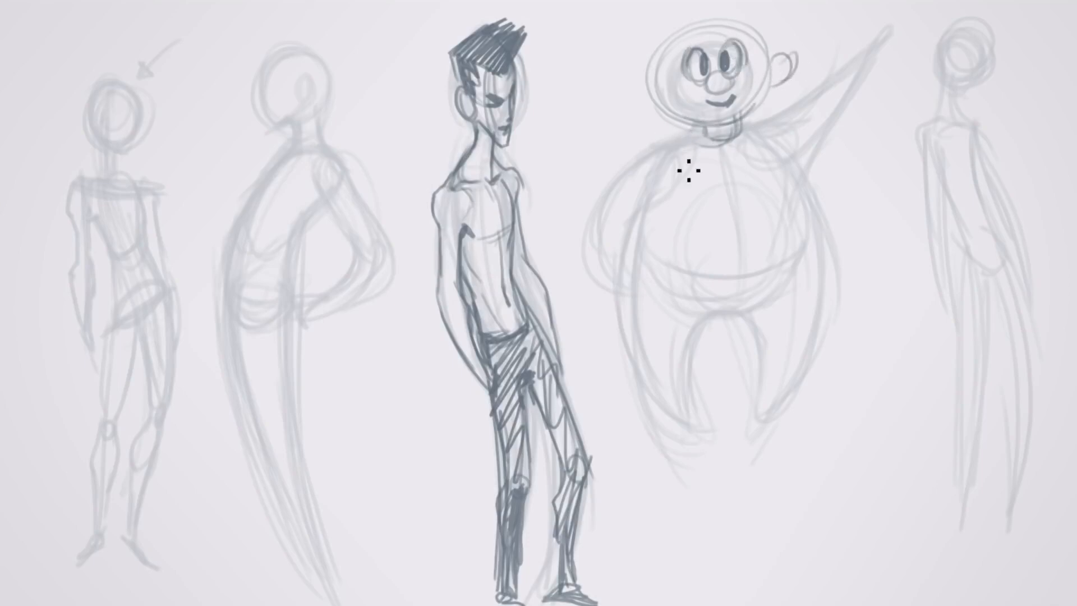
Outline the round figure's body in dark curves from the collar to small feet, with an arch between the legs
mouse_move(676, 166)
left_mouse_down()
mouse_move(642, 315)
mouse_move(649, 363)
mouse_move(695, 399)
left_mouse_up()
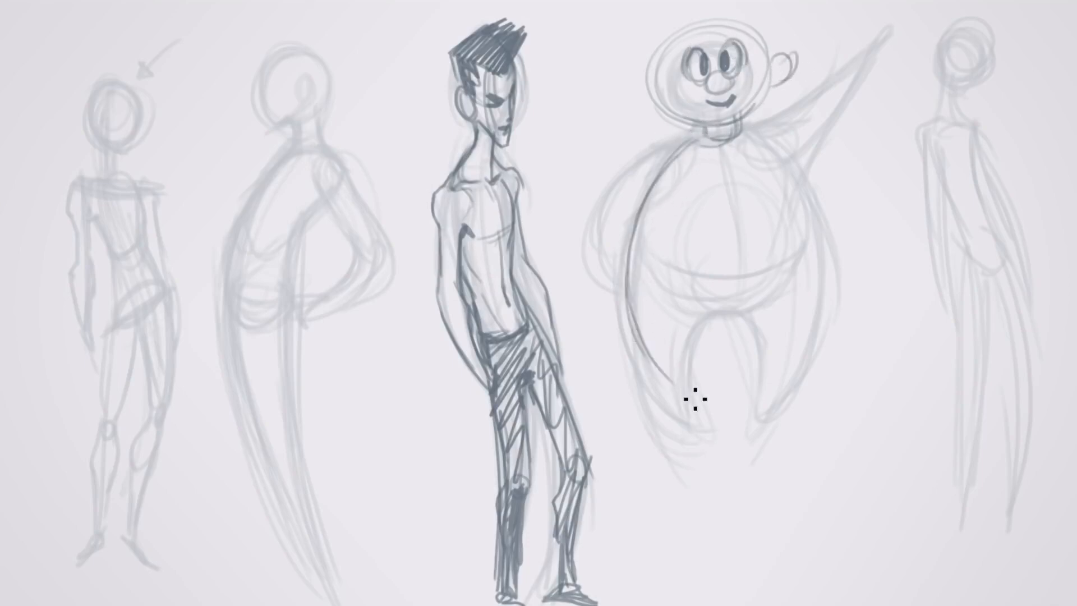
mouse_move(701, 348)
left_mouse_down()
mouse_move(712, 401)
mouse_move(692, 432)
mouse_move(704, 428)
mouse_move(651, 359)
left_mouse_up()
mouse_move(708, 331)
left_mouse_down()
mouse_move(752, 339)
mouse_move(773, 417)
mouse_move(822, 342)
mouse_move(774, 161)
mouse_move(746, 134)
left_mouse_up()
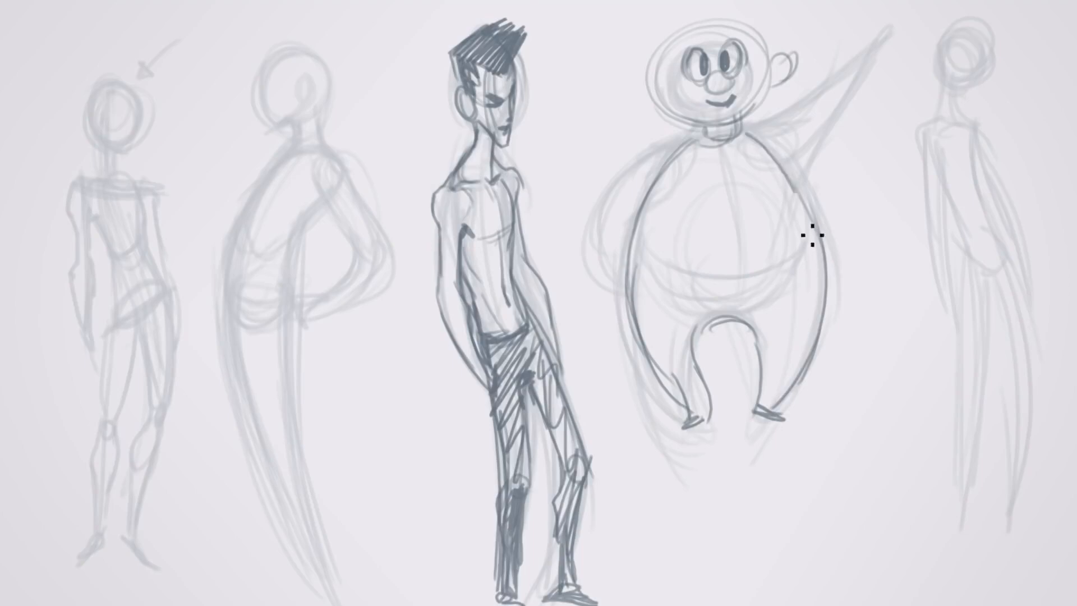
Draw the round figure's two arms in dark lines, one raised and pointing outward, one lowered, with circles marking the elbows
mouse_move(674, 164)
left_mouse_down()
mouse_move(613, 233)
mouse_move(639, 224)
mouse_move(662, 188)
left_mouse_up()
mouse_move(752, 138)
left_mouse_down()
mouse_move(789, 120)
mouse_move(822, 127)
mouse_move(812, 157)
mouse_move(846, 89)
mouse_move(879, 62)
left_mouse_up()
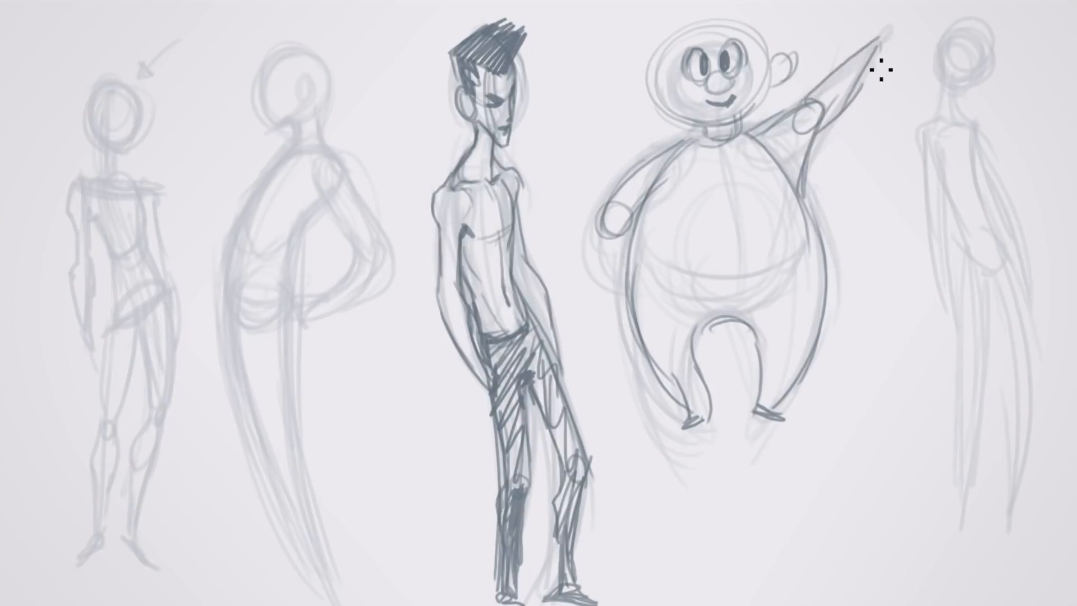
mouse_move(820, 121)
left_mouse_down()
mouse_move(801, 194)
mouse_move(819, 303)
left_mouse_up()
mouse_move(617, 219)
left_mouse_down()
mouse_move(604, 271)
mouse_move(639, 245)
mouse_move(634, 329)
left_mouse_up()
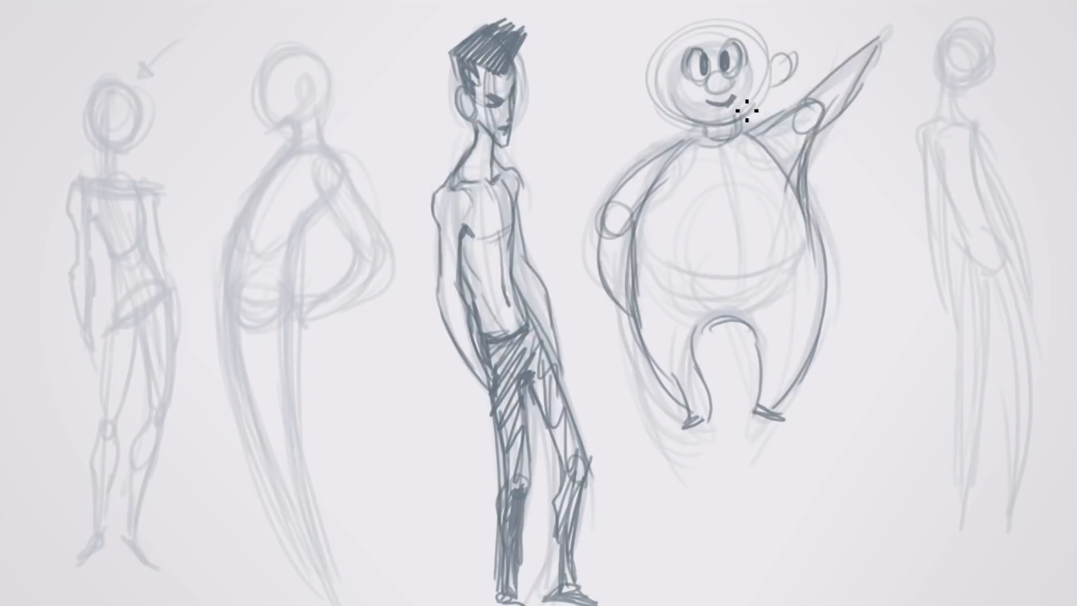
Outline the round figure's skull, add a hairline with side hair and a small peak, and draw ears on both sides
mouse_move(755, 53)
left_mouse_down()
mouse_move(684, 40)
mouse_move(744, 38)
left_mouse_up()
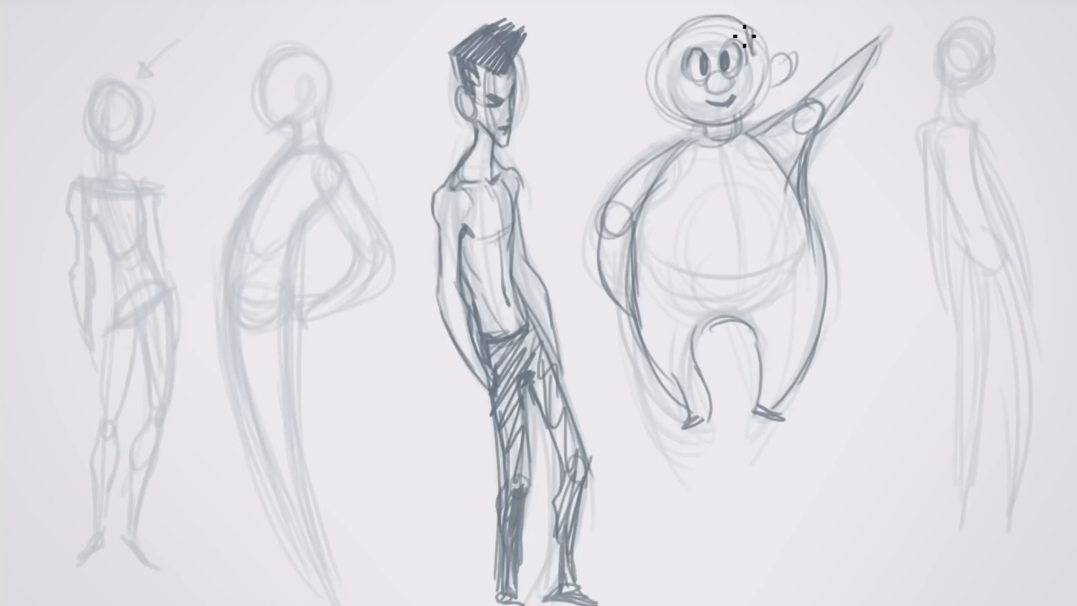
mouse_move(677, 36)
left_mouse_down()
mouse_move(675, 80)
mouse_move(739, 119)
left_mouse_up()
mouse_move(749, 36)
left_mouse_down()
mouse_move(757, 120)
mouse_move(764, 101)
left_mouse_up()
mouse_move(667, 59)
left_mouse_down()
mouse_move(668, 106)
mouse_move(659, 94)
left_mouse_up()
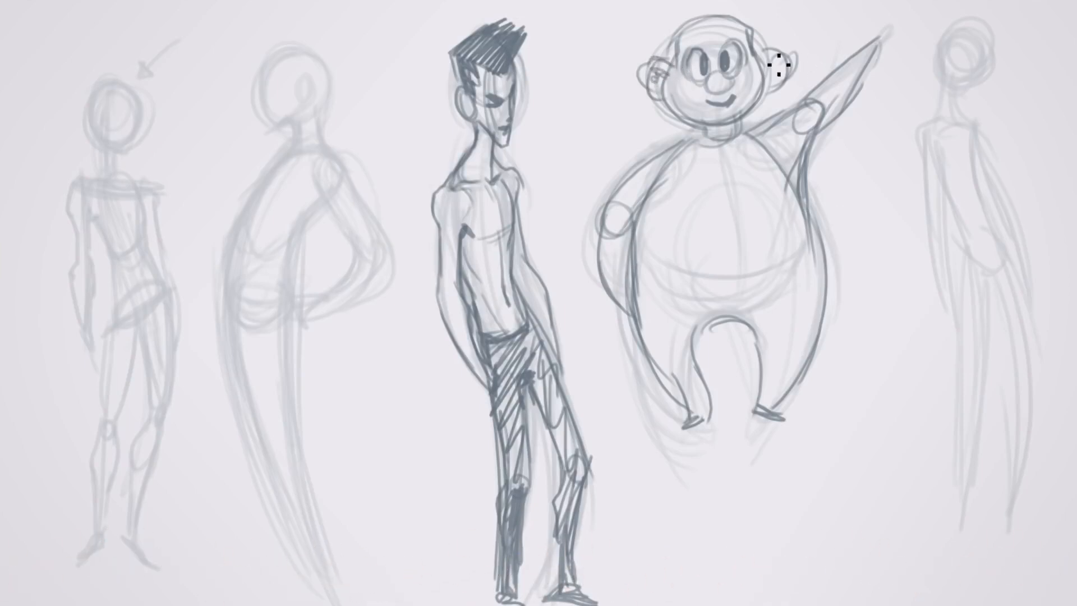
mouse_move(760, 63)
left_mouse_down()
mouse_move(782, 52)
mouse_move(770, 80)
left_mouse_up()
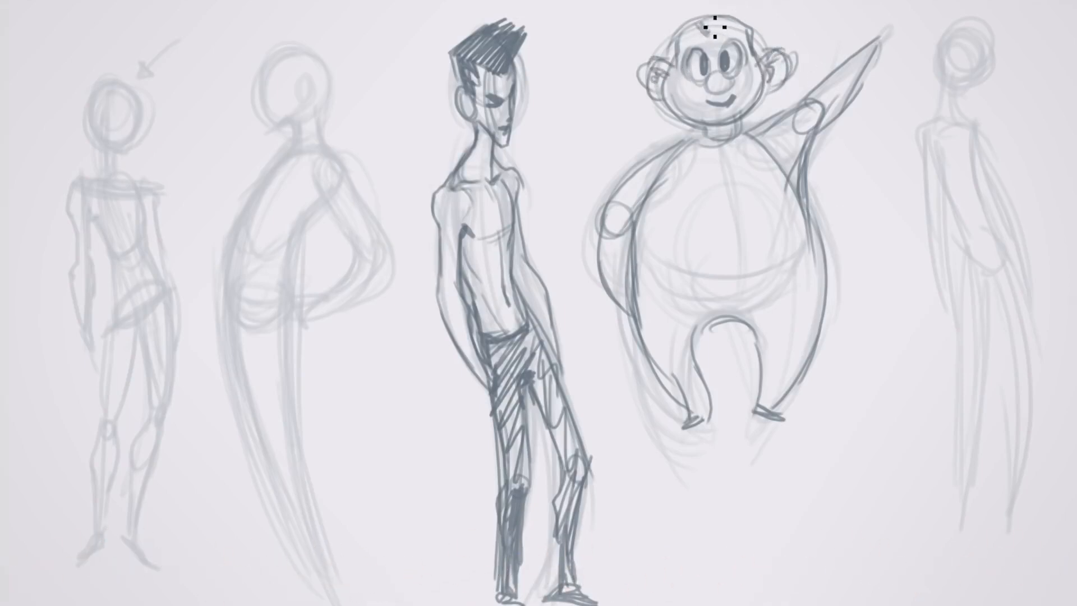
mouse_move(715, 27)
left_mouse_down()
mouse_move(726, 34)
mouse_move(736, 19)
left_mouse_up()
mouse_move(703, 18)
left_mouse_down()
mouse_move(750, 35)
mouse_move(755, 20)
mouse_move(769, 28)
mouse_move(764, 66)
mouse_move(666, 60)
mouse_move(702, 15)
left_mouse_up()
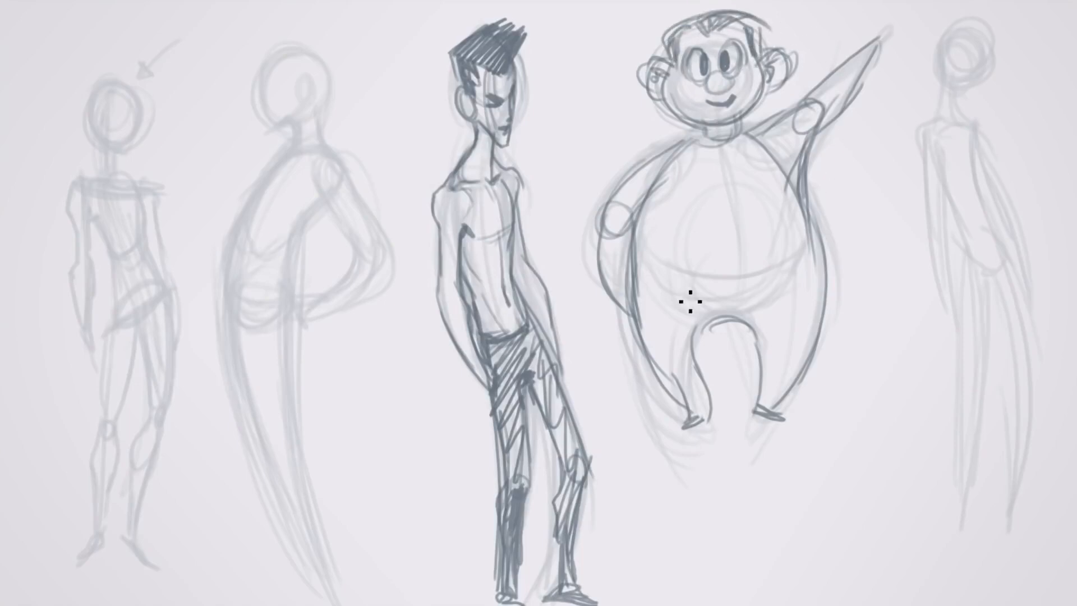
Give the round figure a shirt with a curved hem under the belly and a round scooped neckline
mouse_move(640, 294)
left_mouse_down()
mouse_move(797, 283)
mouse_move(745, 312)
left_mouse_up()
left_click_drag(796, 280, 714, 312)
left_click_drag(639, 298, 769, 279)
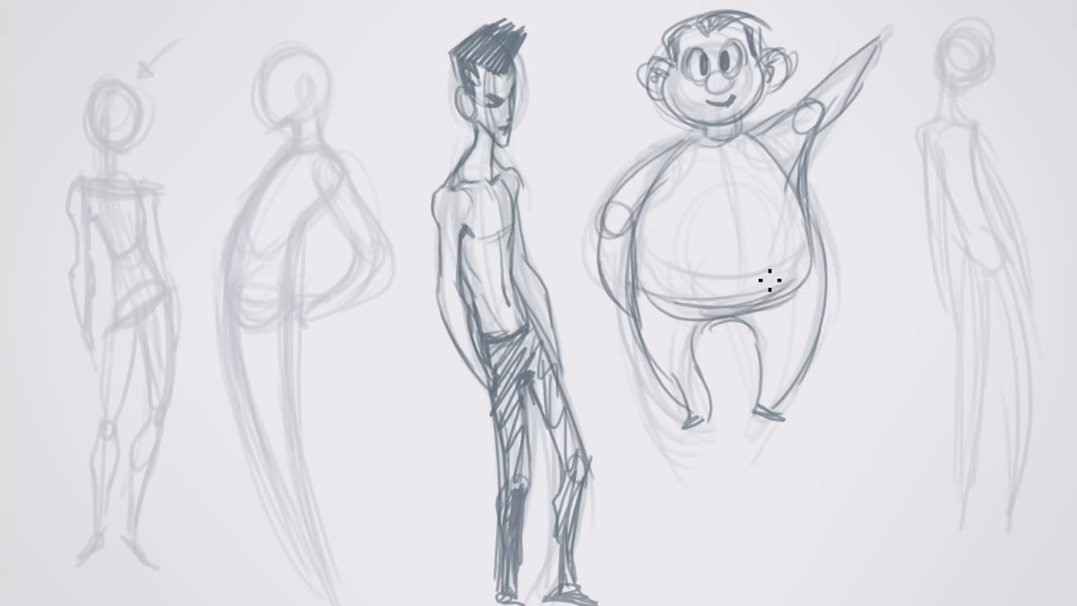
left_click_drag(687, 143, 723, 185)
left_click_drag(747, 136, 721, 185)
left_click_drag(699, 142, 701, 164)
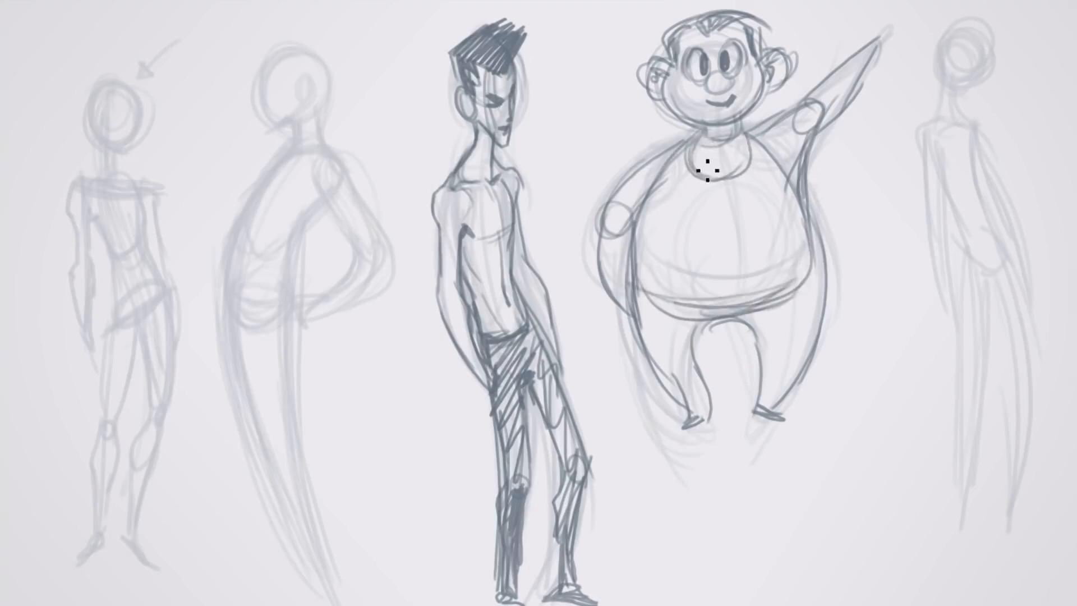
Darken the round figure's side below the raised arm, mark that arm's wrist with a circle, and reinforce the opposite leg's outline
mouse_move(799, 109)
left_mouse_down()
mouse_move(810, 160)
mouse_move(823, 138)
mouse_move(805, 169)
mouse_move(831, 285)
left_mouse_up()
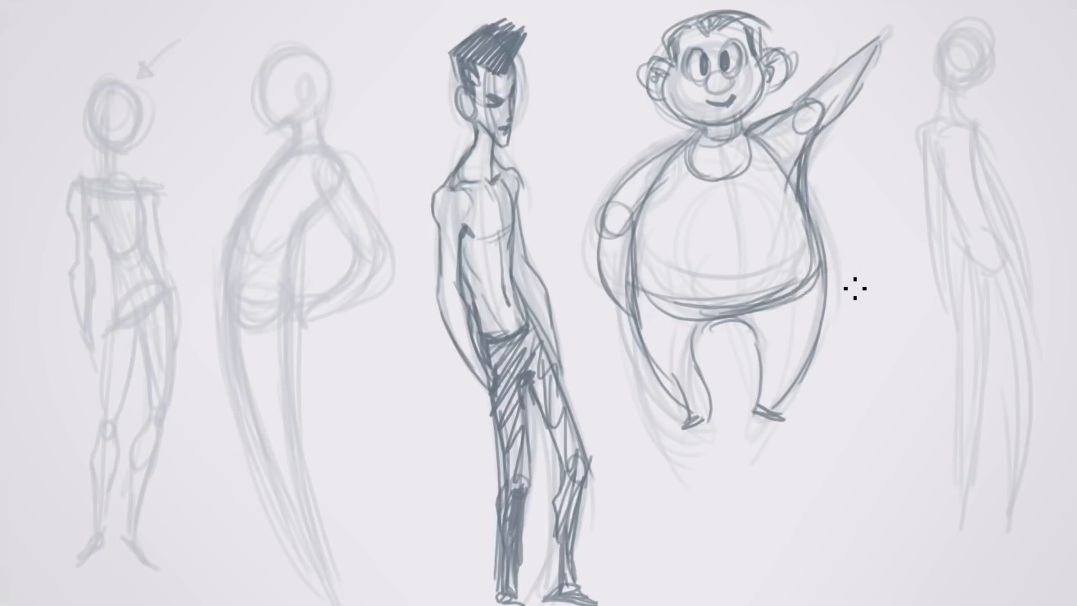
left_click_drag(880, 68, 888, 49)
mouse_move(630, 285)
left_mouse_down()
mouse_move(656, 377)
mouse_move(699, 418)
left_mouse_up()
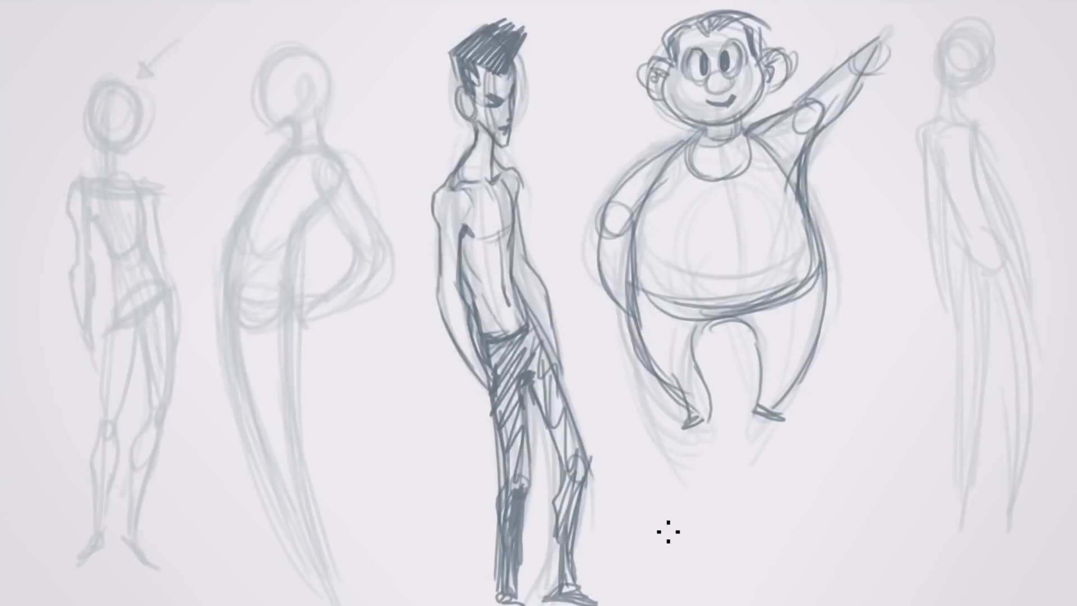
Draw the second figure's neck, back and front torso contours, and its bent arm with an elbow joint and fist at the hip
mouse_move(338, 213)
left_mouse_down()
mouse_move(353, 170)
mouse_move(375, 298)
mouse_move(387, 241)
left_mouse_up()
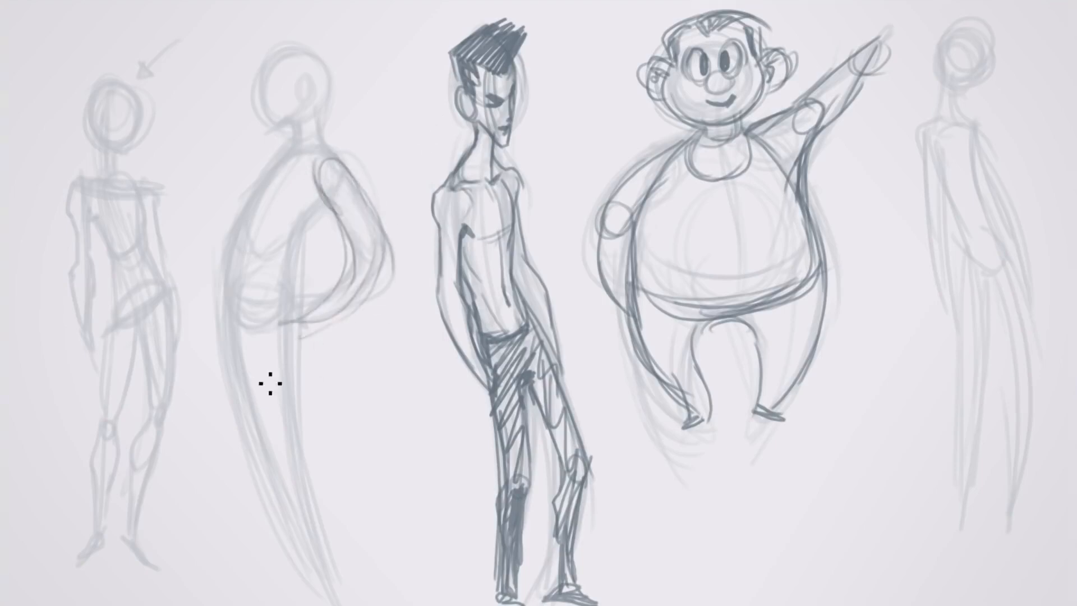
left_click_drag(464, 191, 452, 246)
left_click_drag(379, 265, 363, 264)
mouse_move(346, 182)
left_mouse_down()
mouse_move(368, 229)
mouse_move(353, 234)
mouse_move(334, 212)
mouse_move(352, 245)
mouse_move(322, 308)
mouse_move(293, 322)
mouse_move(310, 327)
mouse_move(347, 304)
mouse_move(387, 255)
mouse_move(385, 264)
mouse_move(344, 163)
mouse_move(320, 137)
mouse_move(317, 161)
mouse_move(335, 161)
mouse_move(275, 161)
mouse_move(259, 183)
mouse_move(228, 271)
mouse_move(230, 329)
left_mouse_up()
mouse_move(235, 286)
left_mouse_down()
mouse_move(238, 330)
mouse_move(286, 315)
mouse_move(286, 338)
mouse_move(306, 358)
mouse_move(292, 354)
mouse_move(288, 344)
mouse_move(308, 344)
mouse_move(293, 365)
mouse_move(292, 339)
left_mouse_up()
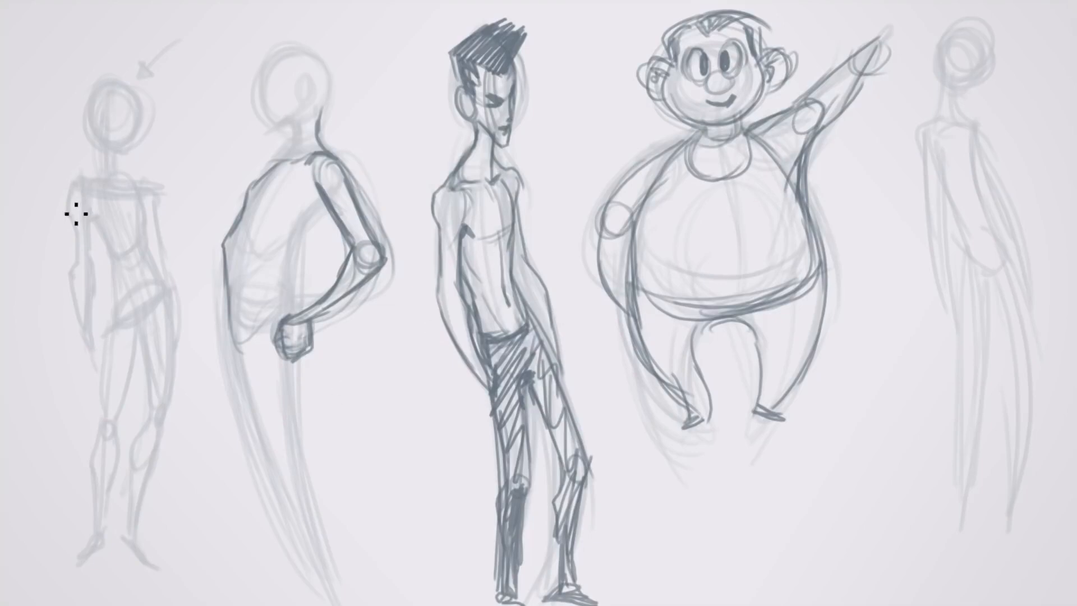
Draw the leftmost figure's hanging arm with an elbow joint and a circle for the hand, and bracket its full length
mouse_move(76, 214)
left_mouse_down()
mouse_move(103, 381)
mouse_move(99, 187)
mouse_move(79, 188)
mouse_move(101, 228)
left_mouse_up()
mouse_move(71, 191)
left_mouse_down()
mouse_move(96, 367)
mouse_move(98, 202)
left_mouse_up()
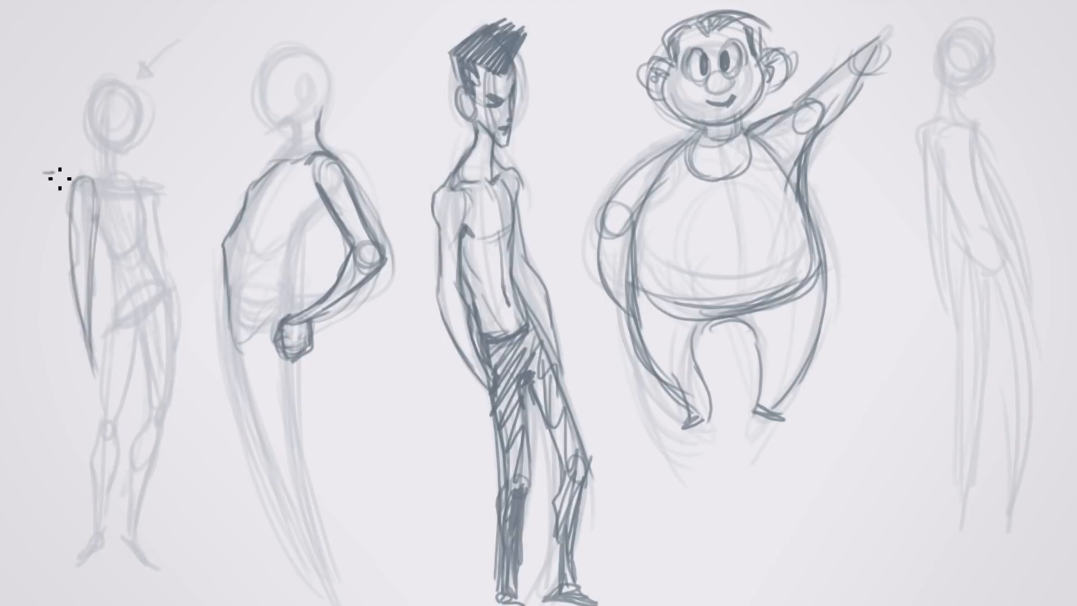
left_click_drag(44, 172, 51, 382)
mouse_move(90, 336)
left_mouse_down()
mouse_move(101, 339)
mouse_move(93, 349)
left_mouse_up()
left_click_drag(75, 273, 93, 335)
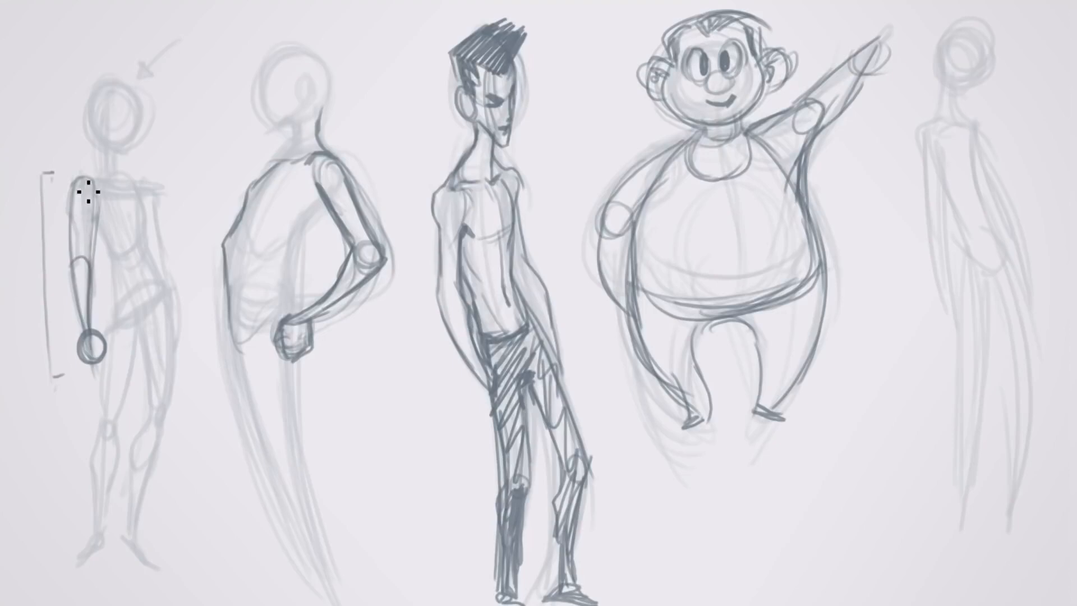
mouse_move(73, 194)
left_mouse_down()
mouse_move(77, 246)
mouse_move(88, 246)
left_mouse_up()
left_click_drag(93, 209, 89, 235)
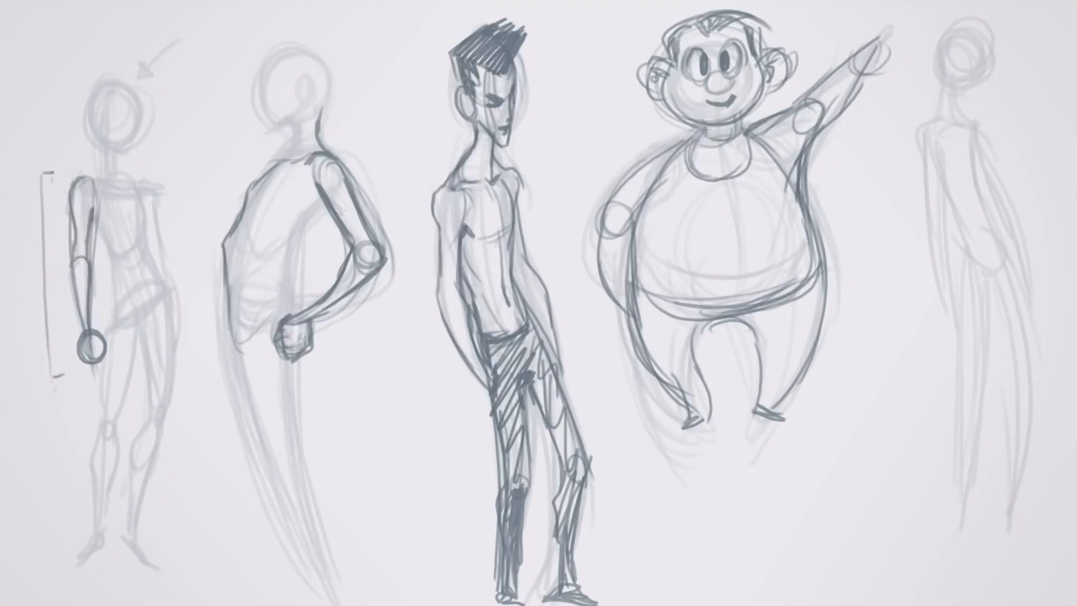
Draw one leg of the leftmost figure with curved outer and straighter inner contours, a knee circle and a foot
left_click_drag(136, 312, 128, 530)
left_click_drag(164, 281, 139, 522)
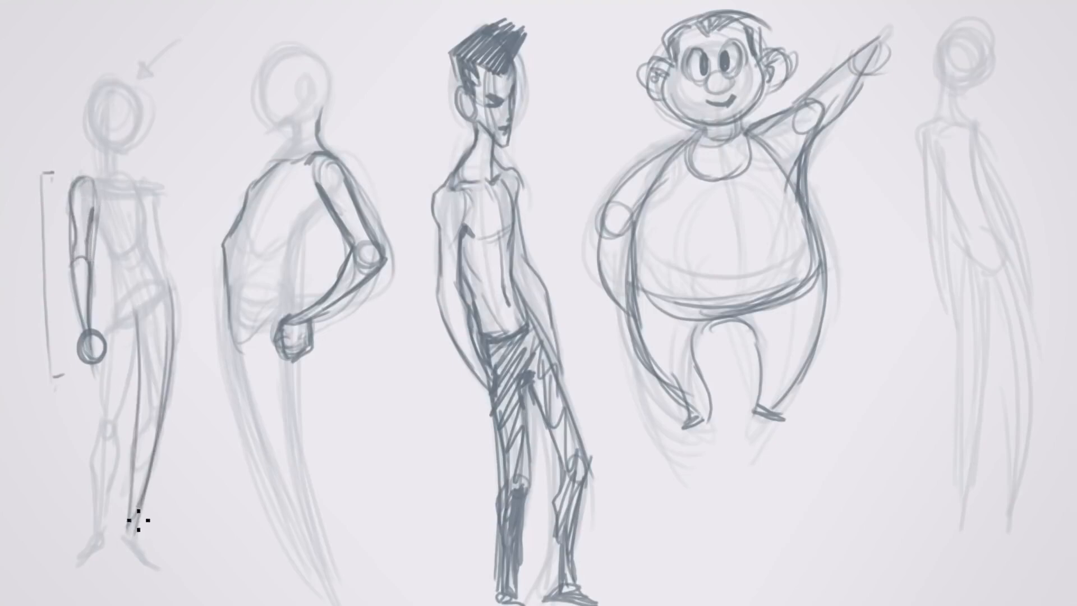
mouse_move(157, 409)
left_mouse_down()
mouse_move(153, 427)
mouse_move(159, 399)
left_mouse_up()
mouse_move(140, 324)
left_mouse_down()
mouse_move(136, 452)
mouse_move(155, 545)
mouse_move(128, 532)
left_mouse_up()
mouse_move(147, 461)
left_mouse_down()
mouse_move(135, 526)
mouse_move(150, 480)
left_mouse_up()
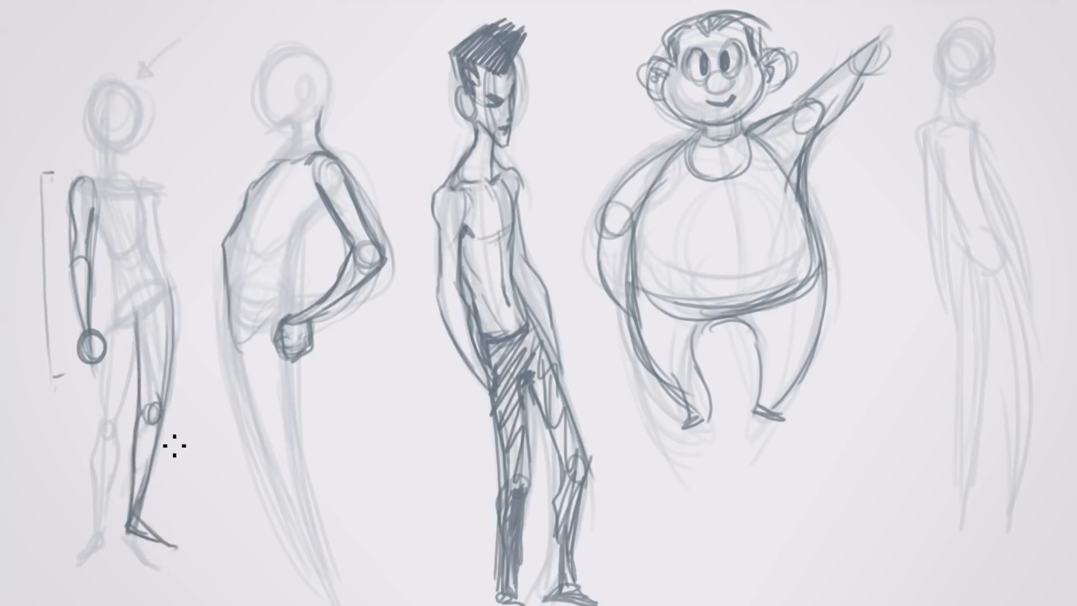
Draw simplified straight-line limb examples beside the second figure, and cross out the arm-and-leg pair next to the middle figure
left_click_drag(199, 355, 203, 543)
mouse_move(227, 331)
left_mouse_down()
mouse_move(209, 512)
mouse_move(252, 547)
left_mouse_up()
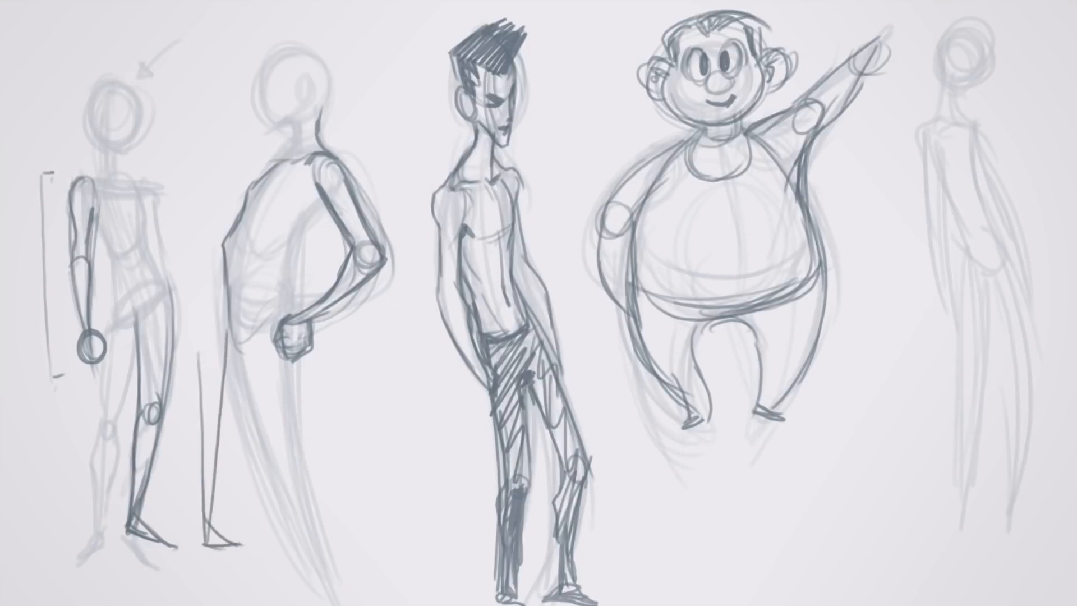
left_click_drag(373, 314, 387, 475)
mouse_move(410, 277)
left_mouse_down()
mouse_move(398, 476)
mouse_move(387, 481)
left_mouse_up()
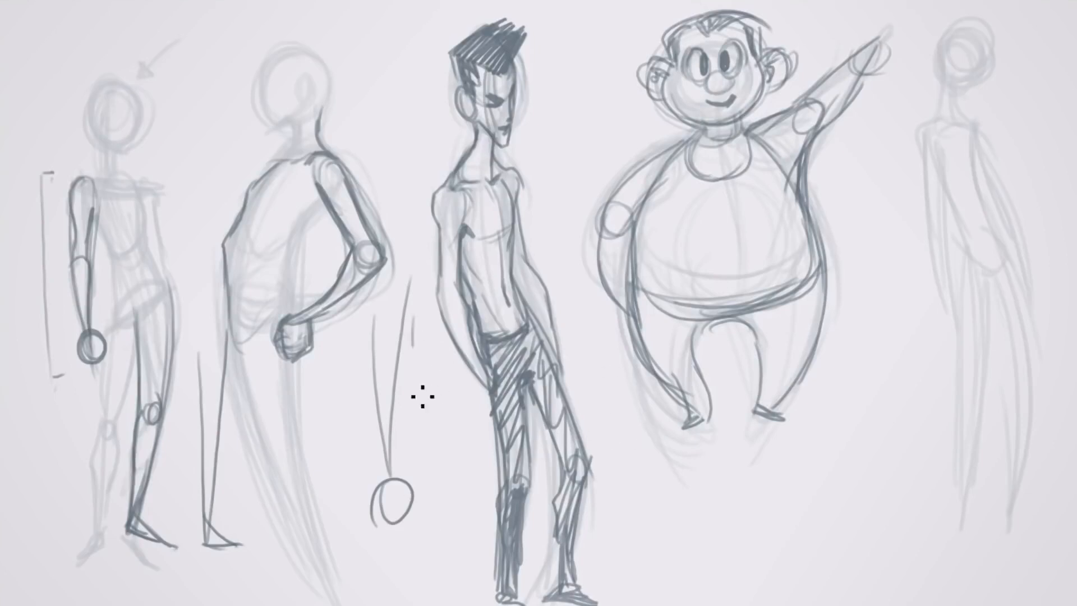
left_click_drag(413, 344, 428, 518)
left_click_drag(434, 338, 423, 556)
left_click_drag(431, 515, 448, 556)
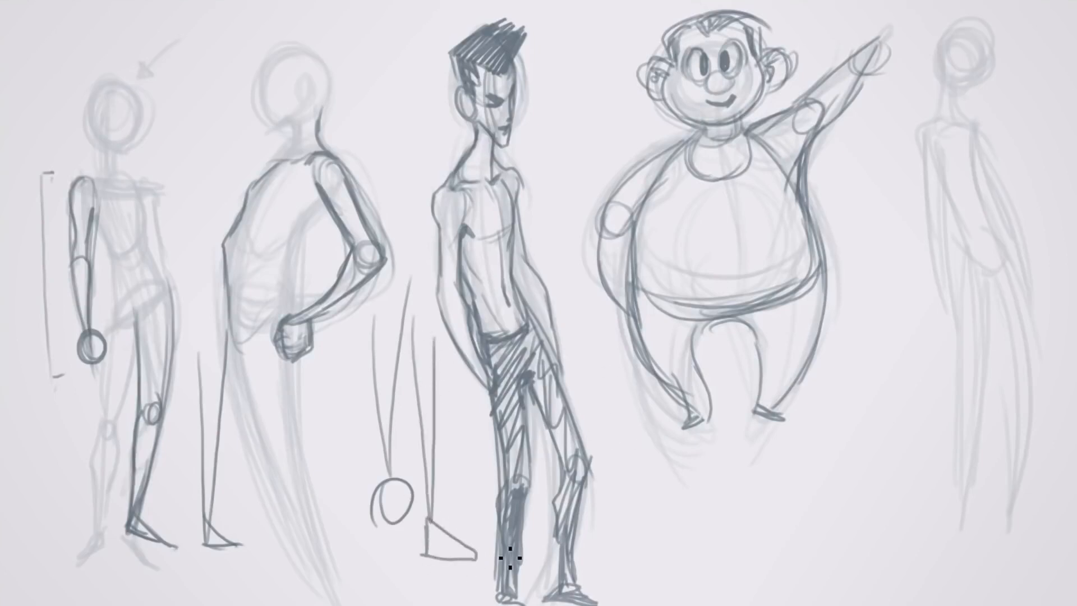
left_click_drag(363, 364, 457, 483)
left_click_drag(351, 464, 457, 394)
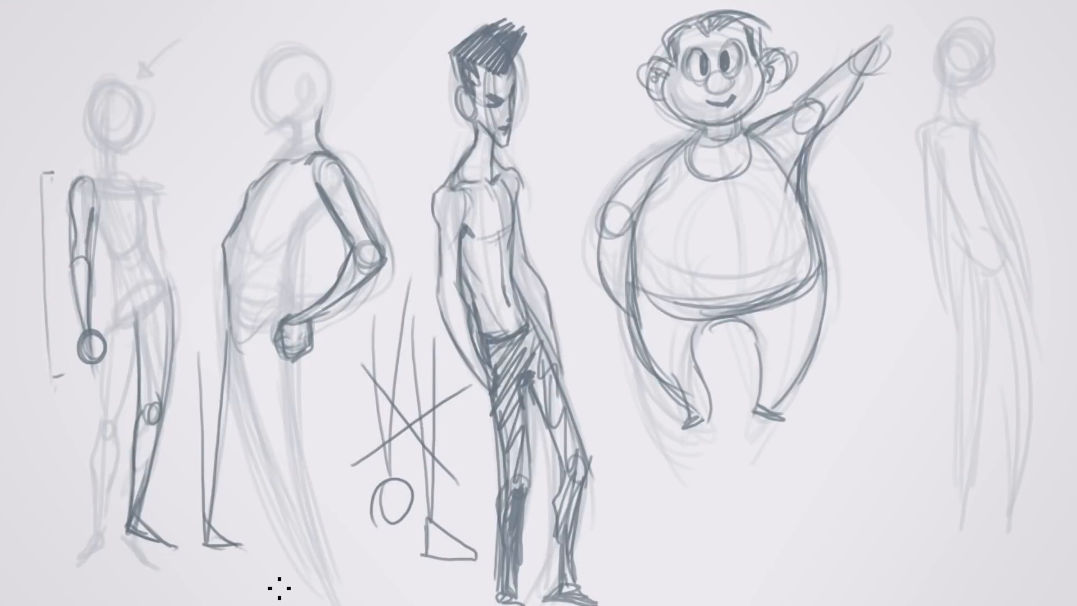
Hatch the side of the middle figure's torso, and outline the rightmost figure's shoulders and hanging arms in dark strokes
left_click_drag(464, 240, 481, 280)
left_click_drag(944, 125, 920, 216)
mouse_move(918, 143)
left_mouse_down()
mouse_move(959, 327)
mouse_move(944, 159)
mouse_move(957, 316)
left_mouse_up()
mouse_move(952, 116)
left_mouse_down()
mouse_move(919, 133)
mouse_move(995, 173)
mouse_move(1025, 268)
left_mouse_up()
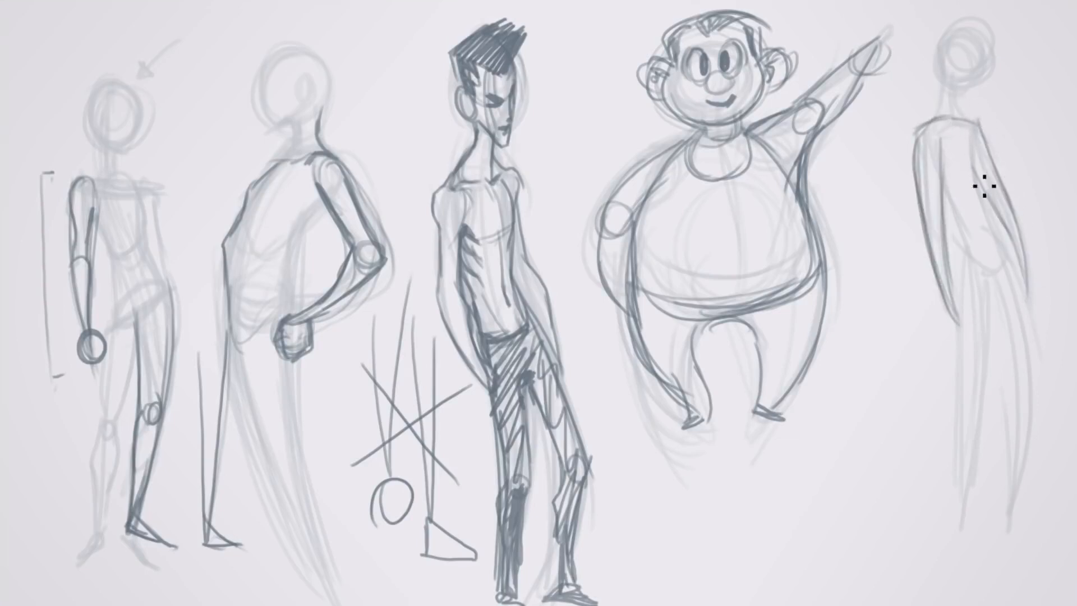
Draw the rightmost figure's long torso side and legs in dark sweeping lines, accenting the split at the crotch
left_click_drag(978, 124, 1043, 388)
left_click_drag(1010, 270, 1008, 464)
left_click_drag(1037, 319, 988, 512)
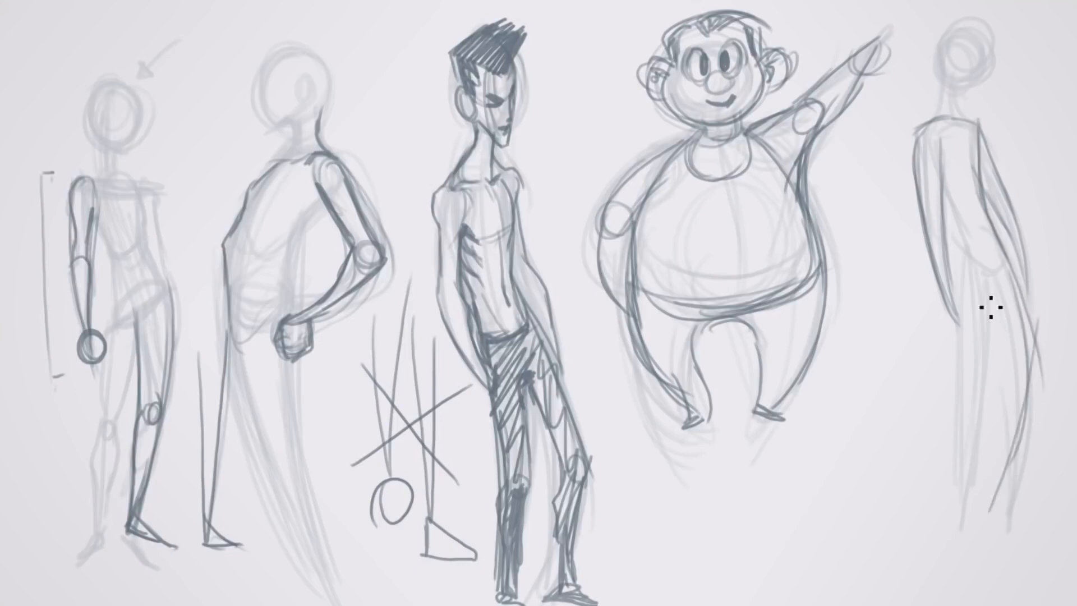
mouse_move(991, 308)
left_mouse_down()
mouse_move(1002, 488)
mouse_move(990, 329)
mouse_move(955, 493)
left_mouse_up()
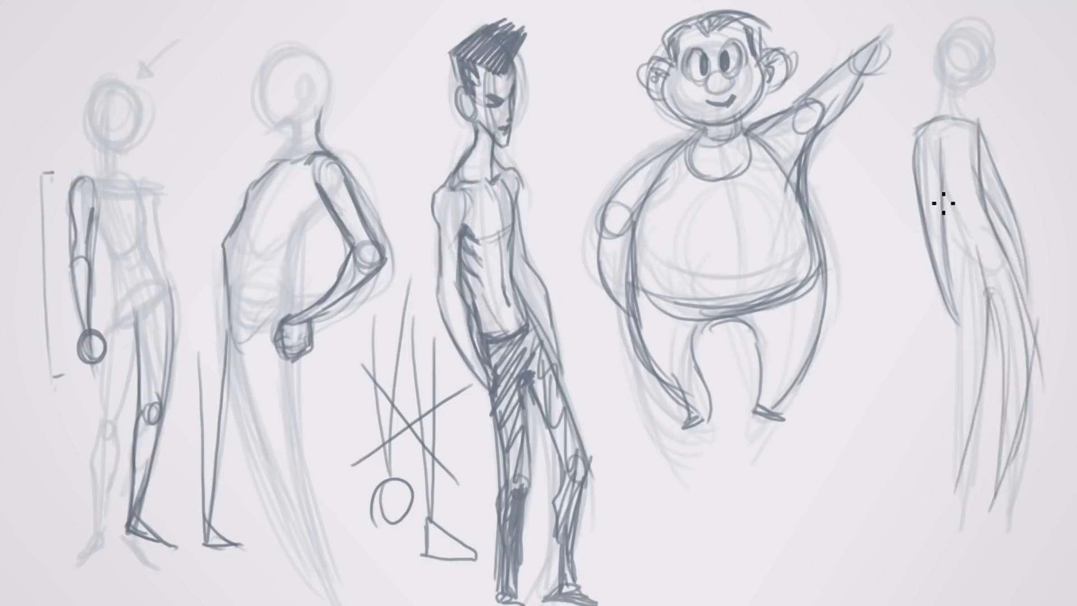
left_click_drag(943, 203, 959, 481)
left_click_drag(947, 272, 954, 507)
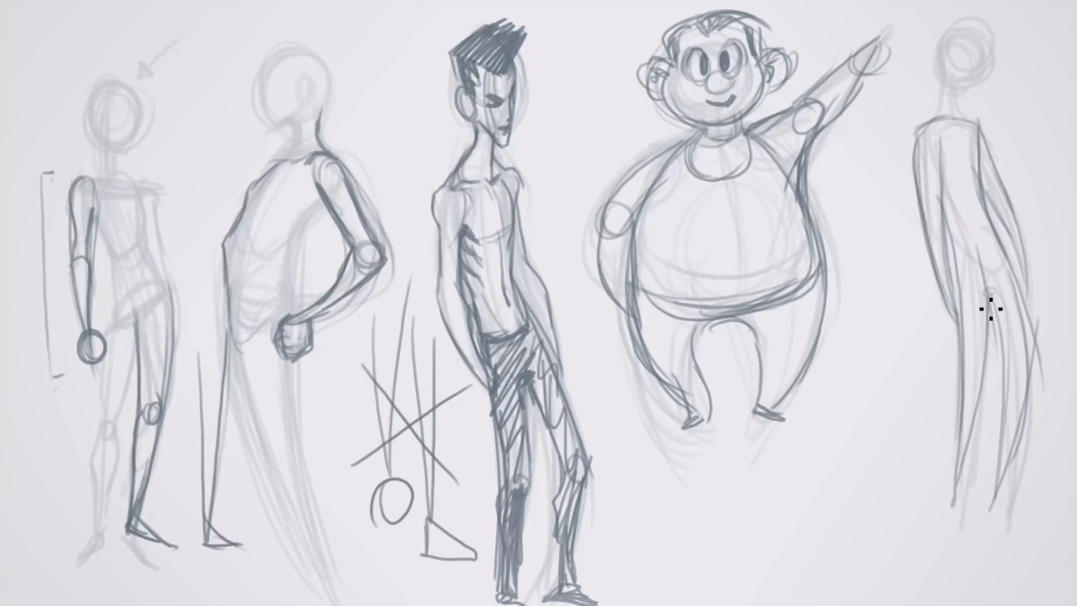
left_click_drag(992, 287, 996, 474)
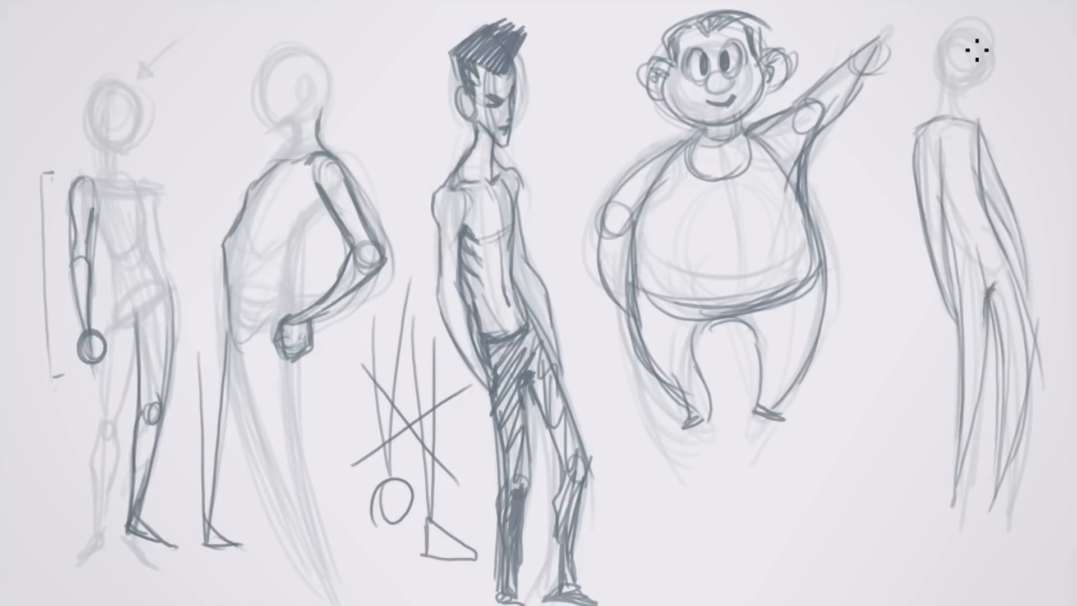
Draw the rightmost figure's head circle, neck and shoulder joint, and undo a trial circle for the hand
left_click_drag(921, 124, 940, 96)
mouse_move(926, 120)
left_mouse_down()
mouse_move(981, 39)
mouse_move(948, 81)
left_mouse_up()
left_click_drag(960, 91, 965, 119)
left_click_drag(940, 167, 922, 140)
mouse_move(956, 327)
left_mouse_down()
mouse_move(976, 351)
mouse_move(960, 336)
left_mouse_up()
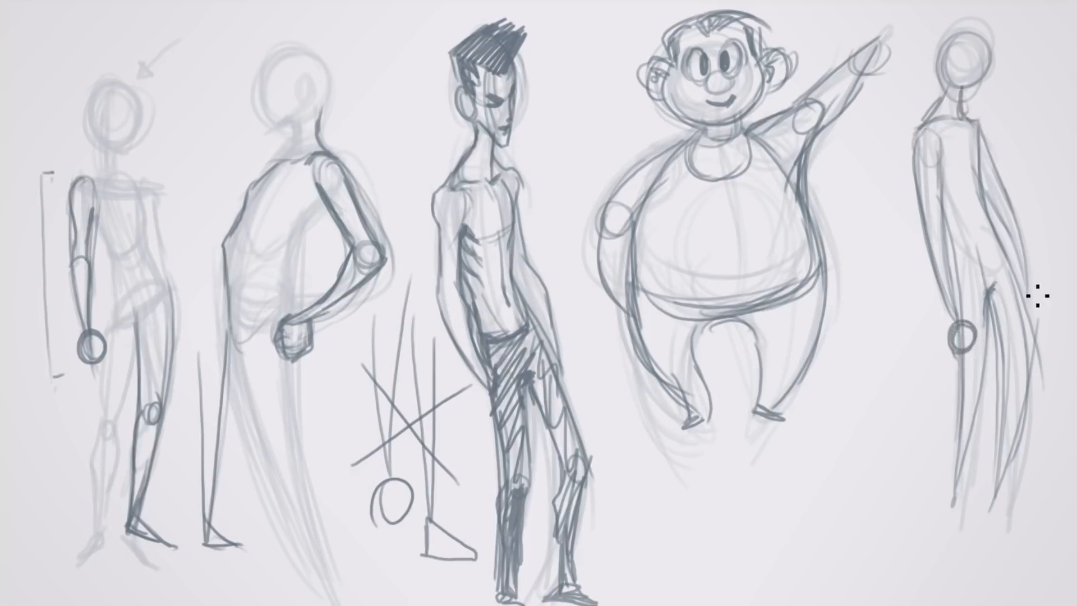
key("ctrl+z")
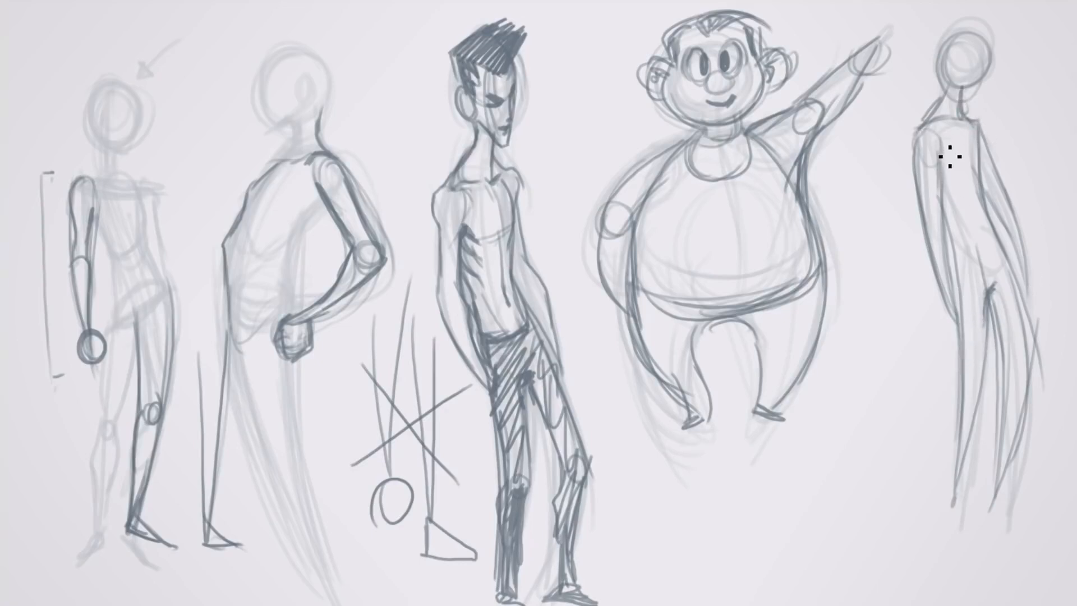
Rework the rightmost figure's near arm into a longer form tapering to a point beside the thigh, undoing the trial hand circle
left_click_drag(949, 156, 948, 206)
left_click_drag(923, 127, 913, 177)
left_click_drag(964, 336, 953, 149)
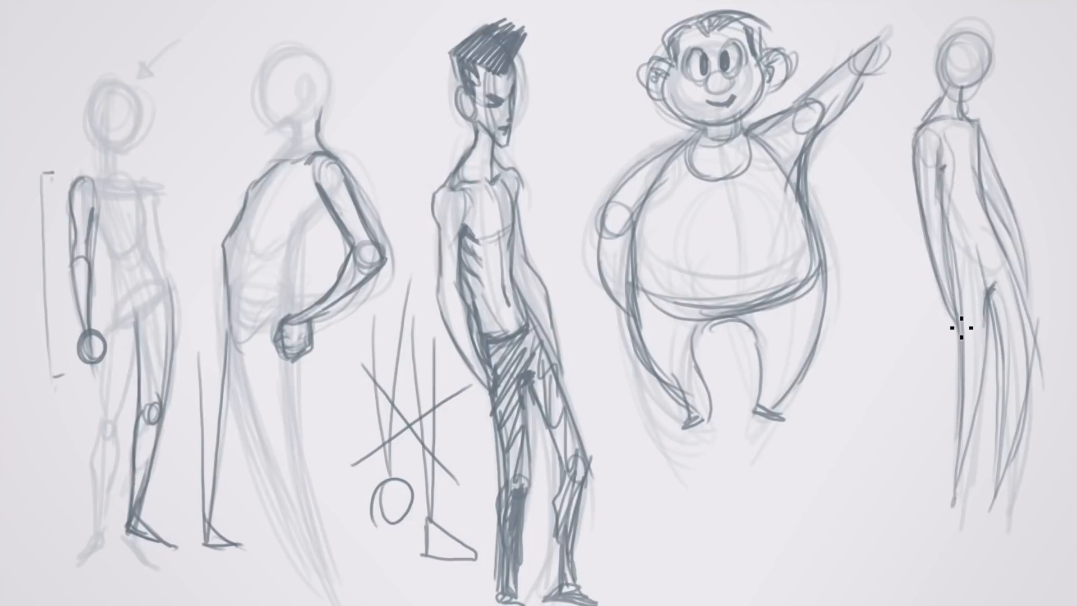
left_click_drag(969, 339, 976, 336)
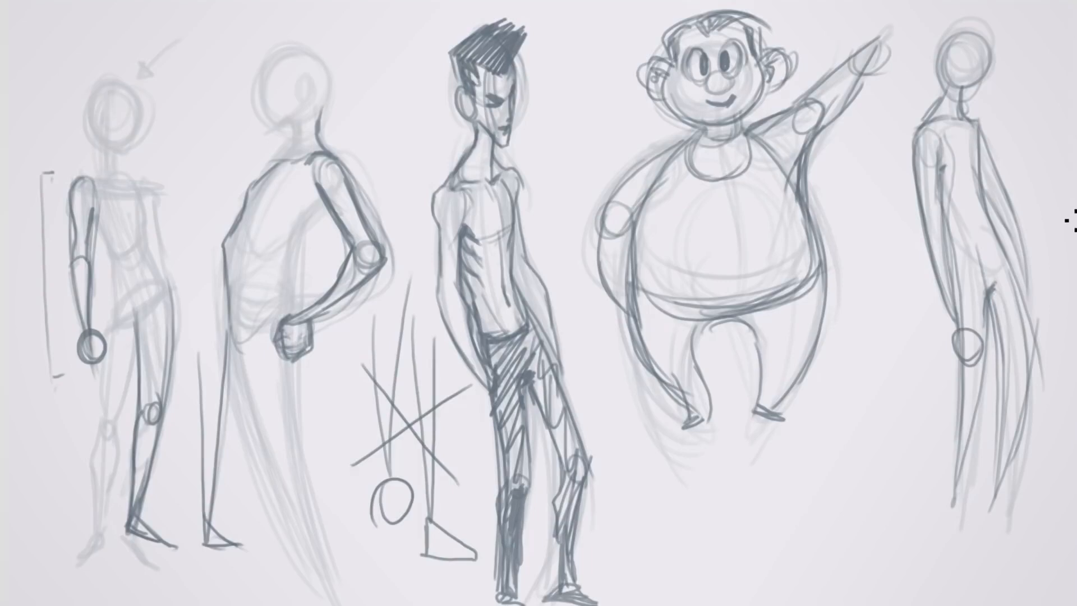
key("ctrl+z")
mouse_move(915, 136)
left_mouse_down()
mouse_move(947, 308)
mouse_move(962, 166)
mouse_move(978, 368)
left_mouse_up()
key("ctrl+z")
key("ctrl+z")
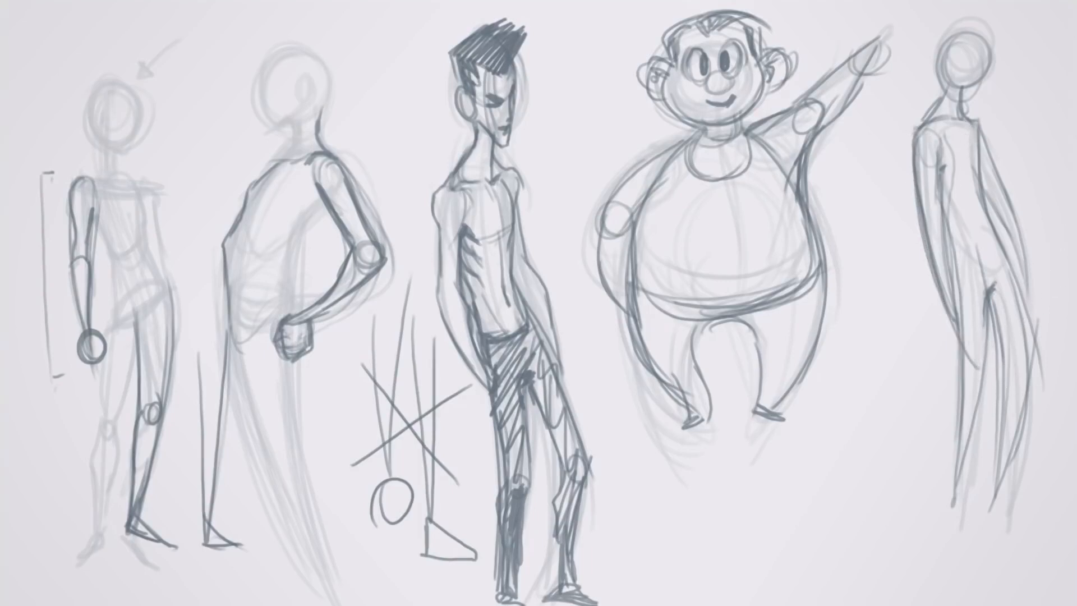
Add dark feet, a waist ellipse and a knee circle to the rightmost figure, and darken its near arm
left_click_drag(942, 212, 959, 304)
mouse_move(964, 490)
left_mouse_down()
mouse_move(944, 516)
mouse_move(962, 513)
mouse_move(941, 525)
left_mouse_up()
mouse_move(941, 525)
left_mouse_down()
mouse_move(961, 511)
mouse_move(1019, 510)
mouse_move(1010, 493)
mouse_move(1036, 348)
mouse_move(1035, 385)
mouse_move(1019, 308)
mouse_move(988, 264)
mouse_move(1011, 259)
mouse_move(1006, 241)
left_mouse_up()
left_click_drag(945, 158, 937, 237)
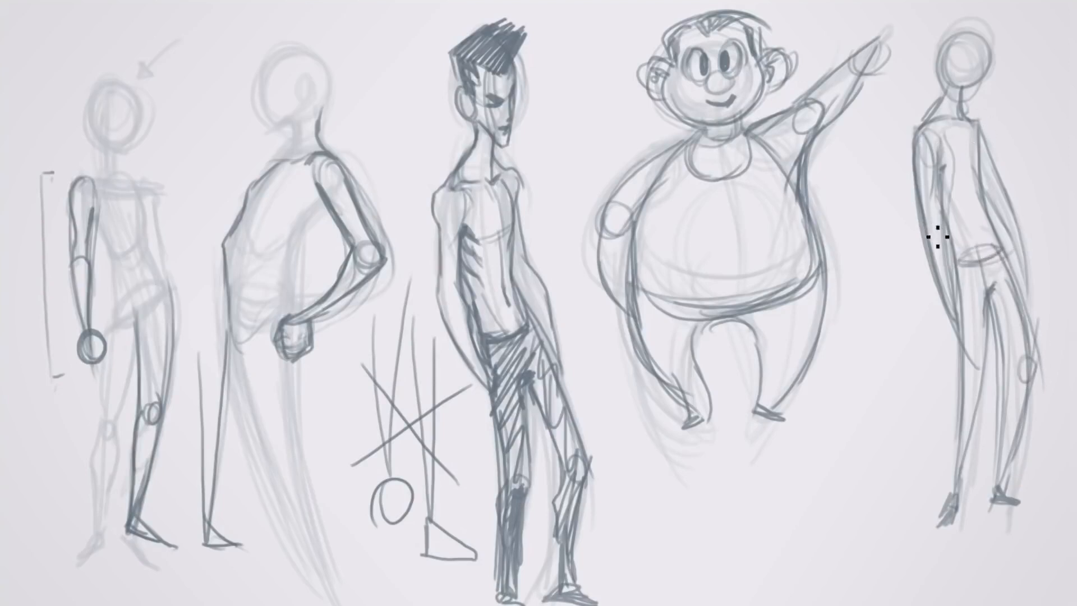
Refine the rightmost figure's head, near arm and far torso contour with further strokes, undoing one unwanted line
left_click_drag(972, 93, 993, 40)
mouse_move(933, 228)
left_mouse_down()
mouse_move(929, 250)
mouse_move(955, 312)
left_mouse_up()
mouse_move(1004, 226)
left_mouse_down()
mouse_move(1021, 224)
mouse_move(1034, 298)
mouse_move(987, 158)
left_mouse_up()
key("ctrl+z")
left_click_drag(972, 120, 1006, 199)
left_click_drag(961, 113, 981, 256)
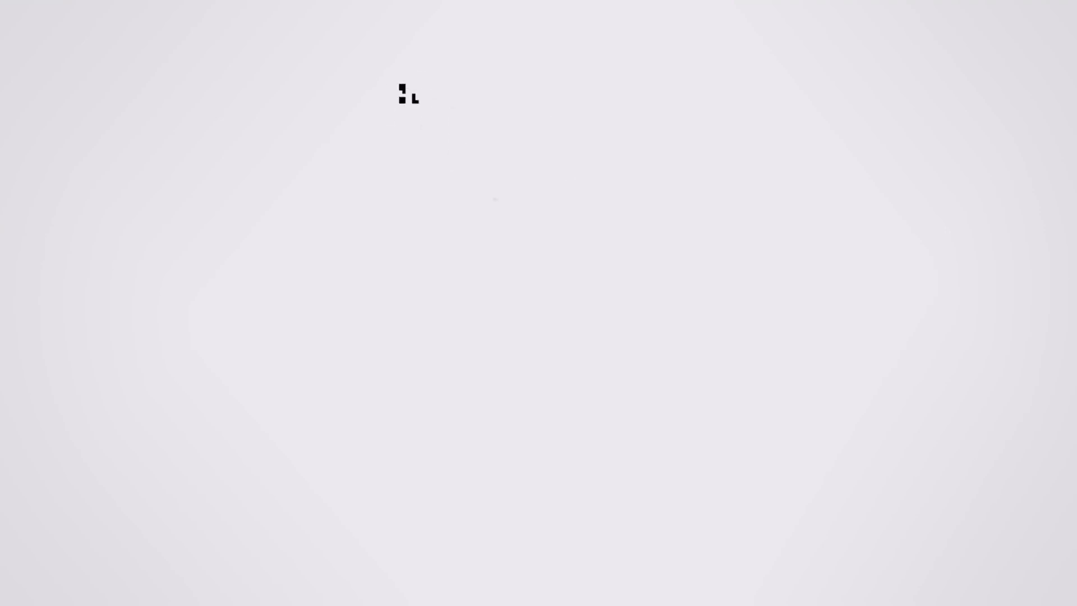
Sketch a light crouched running gesture with an oval head, forward-curving torso, bent near arm and far arm swept back
mouse_move(409, 94)
left_mouse_down()
mouse_move(474, 48)
mouse_move(478, 175)
mouse_move(413, 77)
mouse_move(498, 200)
left_mouse_up()
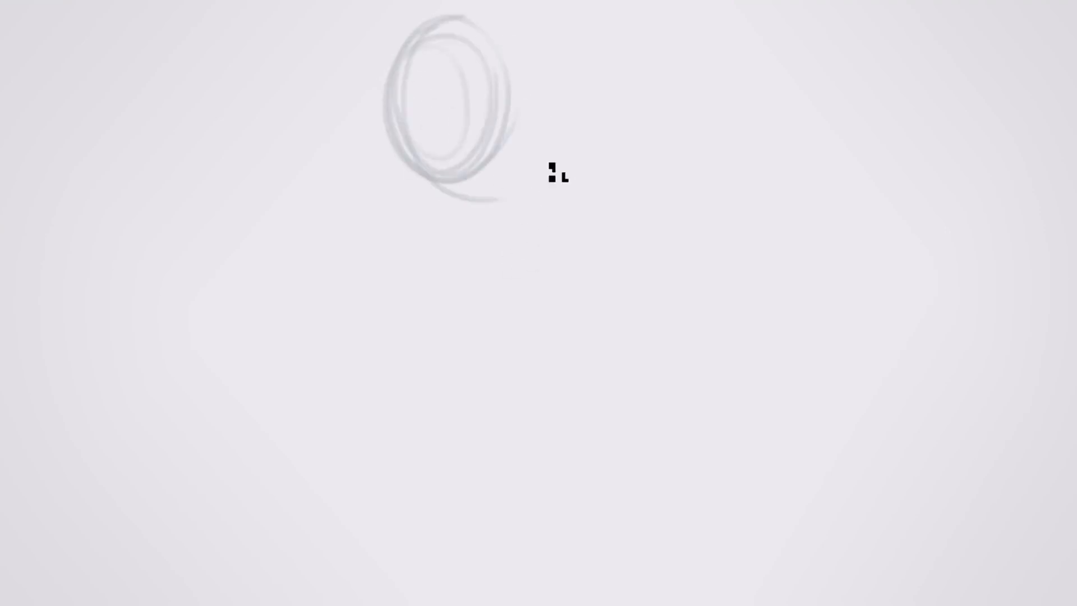
mouse_move(552, 166)
left_mouse_down()
mouse_move(536, 249)
mouse_move(552, 182)
mouse_move(454, 120)
mouse_move(642, 152)
mouse_move(624, 289)
mouse_move(550, 247)
mouse_move(651, 328)
mouse_move(640, 354)
mouse_move(690, 310)
mouse_move(479, 175)
mouse_move(586, 221)
mouse_move(547, 235)
mouse_move(498, 187)
mouse_move(536, 152)
mouse_move(466, 305)
left_mouse_up()
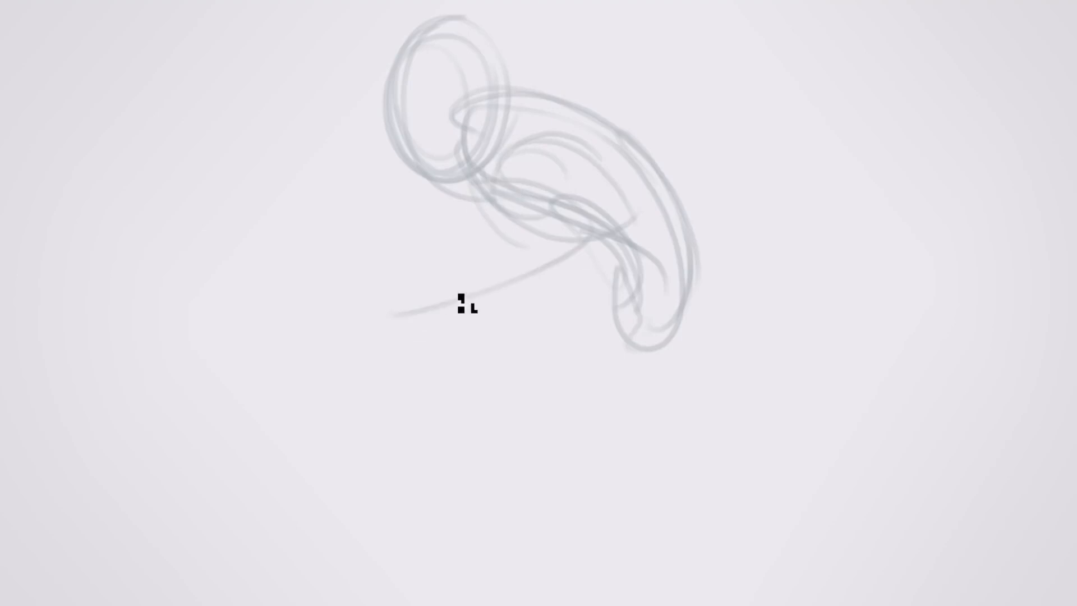
mouse_move(572, 230)
left_mouse_down()
mouse_move(594, 291)
mouse_move(452, 359)
left_mouse_up()
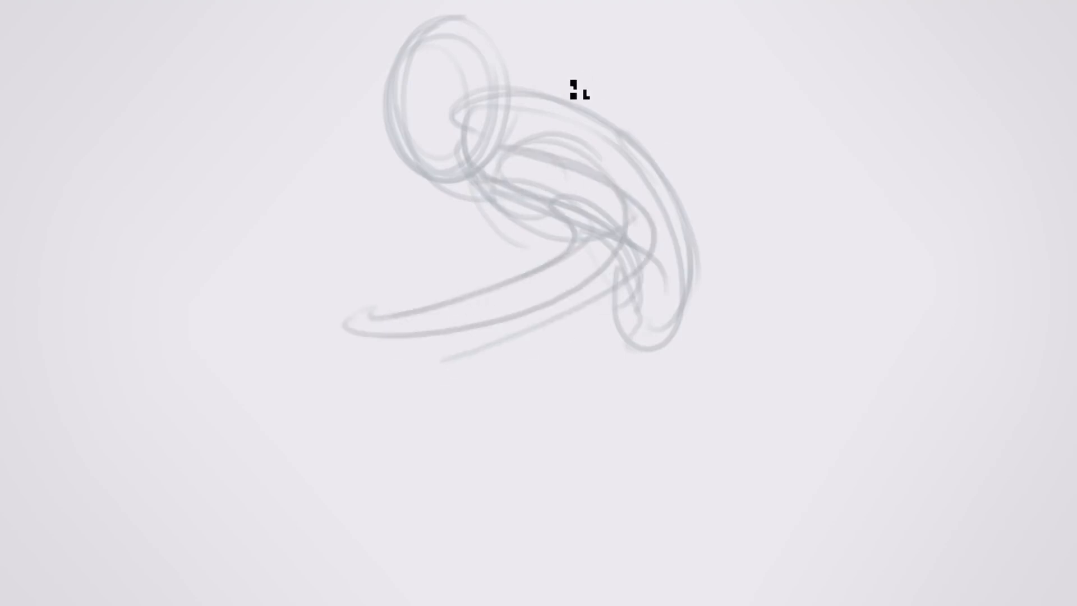
left_click_drag(494, 84, 707, 109)
left_click_drag(542, 117, 743, 132)
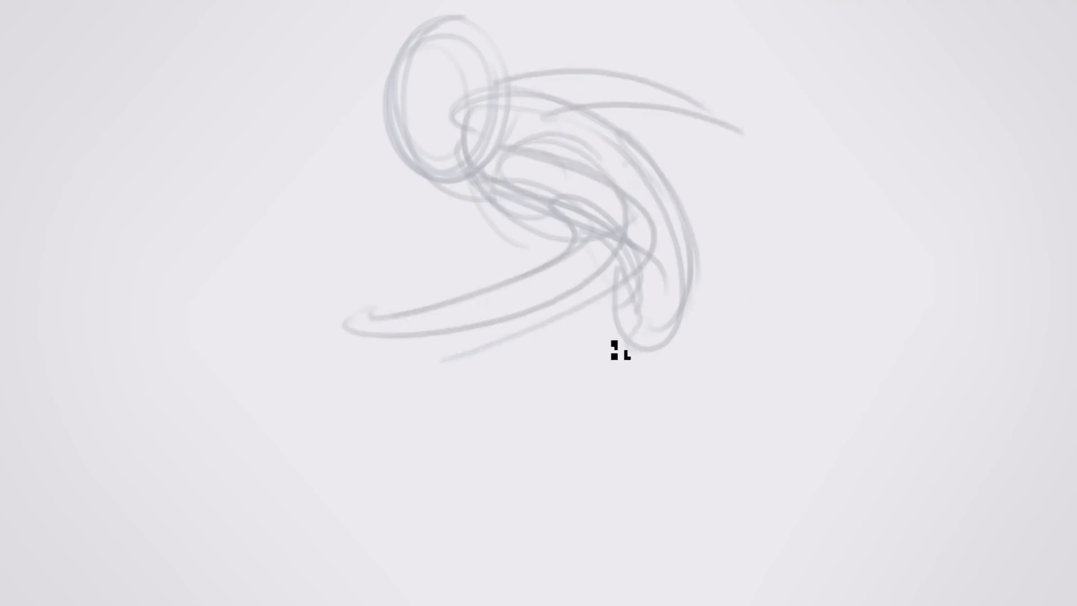
Rough in the runner's bent front leg below the near forearm, with a raised thigh, rounded knee and folded shin
left_click_drag(650, 282, 402, 395)
left_click_drag(520, 388, 459, 406)
left_click_drag(424, 381, 558, 407)
left_click_drag(433, 421, 599, 332)
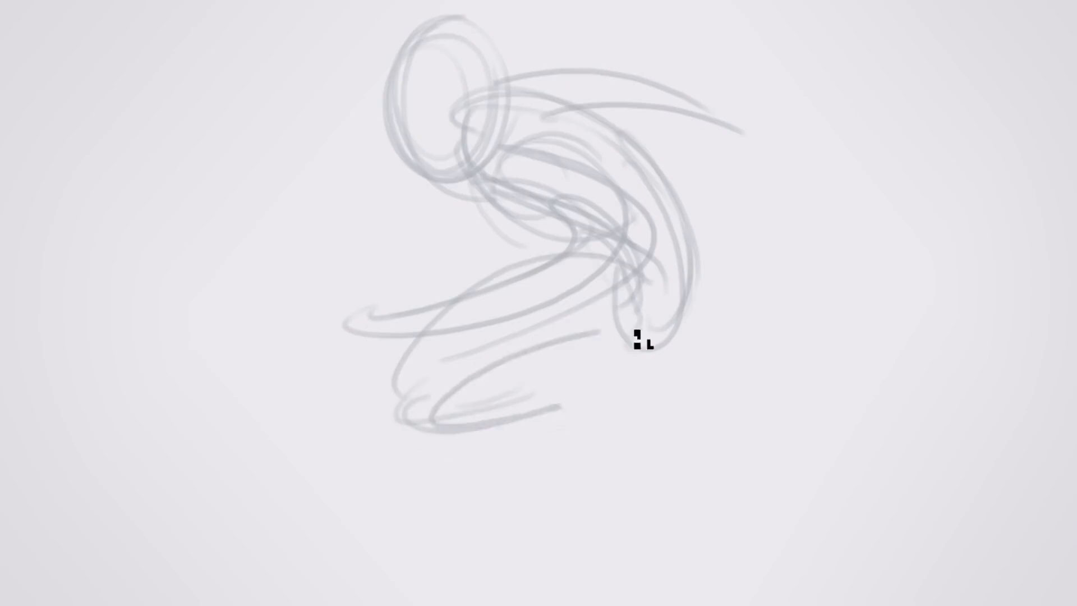
Sketch the rear leg stretched diagonally down and back from the hips, linking its upper contour to the curve of the back
left_click_drag(505, 358, 867, 553)
left_click_drag(586, 343, 928, 558)
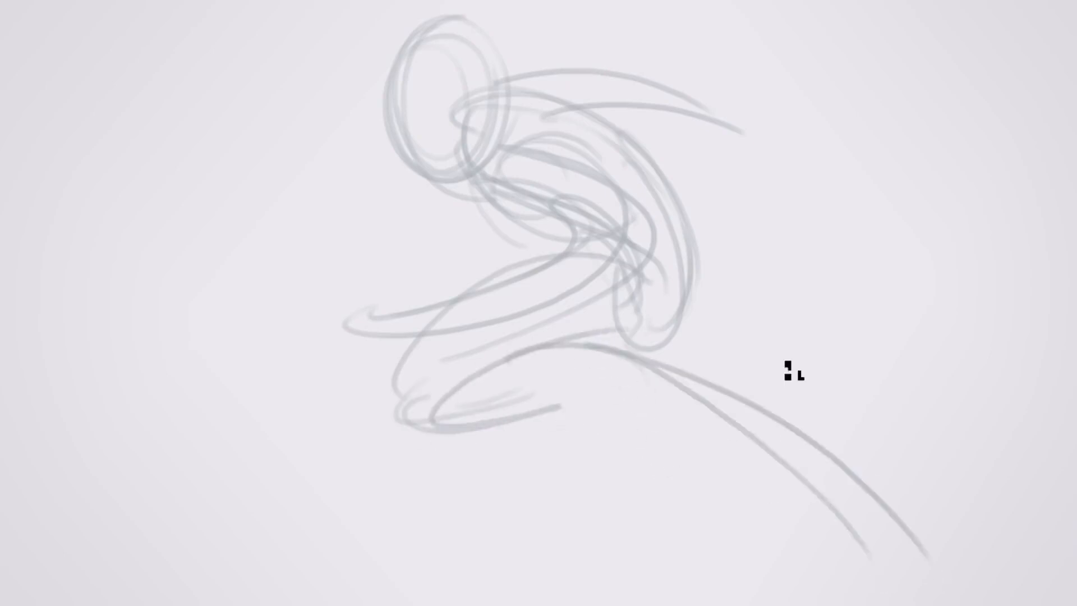
left_click_drag(684, 240, 886, 523)
left_click_drag(695, 263, 936, 595)
left_click_drag(606, 324, 942, 600)
left_click_drag(634, 361, 823, 509)
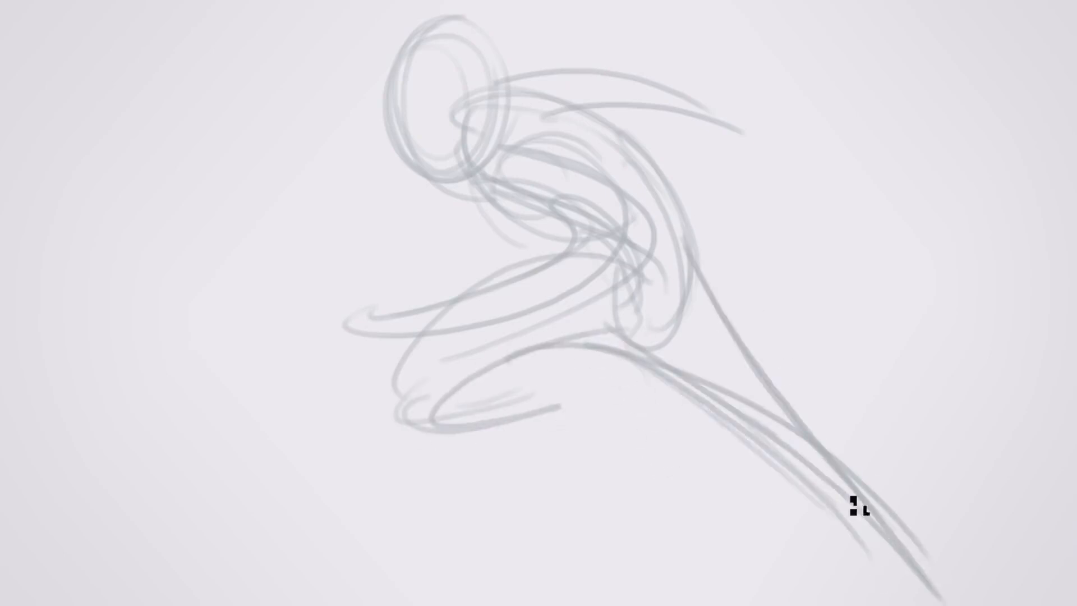
left_click_drag(790, 424, 648, 167)
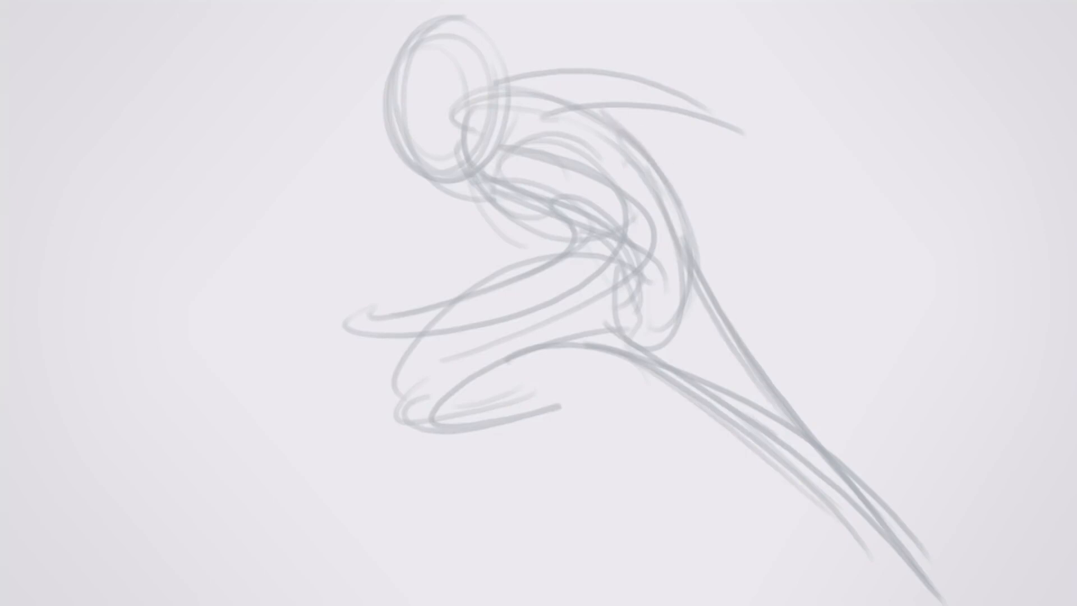
Reinforce the runner's back contour, folded front shin and both edges of the extended rear leg with repeated light strokes
left_click_drag(611, 99, 695, 261)
left_click_drag(632, 226, 680, 268)
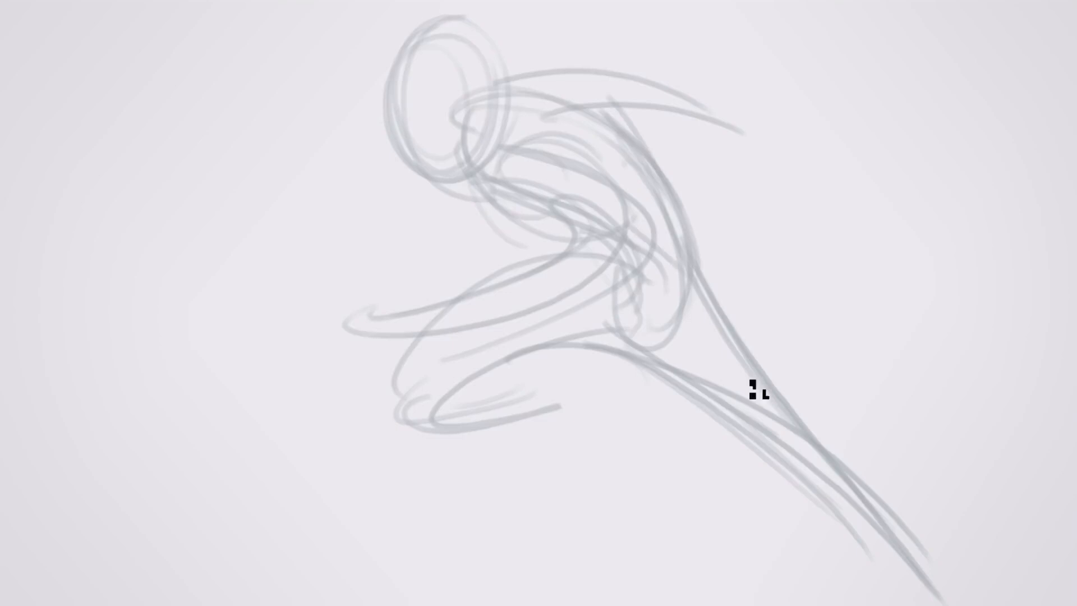
mouse_move(479, 367)
left_mouse_down()
mouse_move(572, 384)
mouse_move(460, 310)
left_mouse_up()
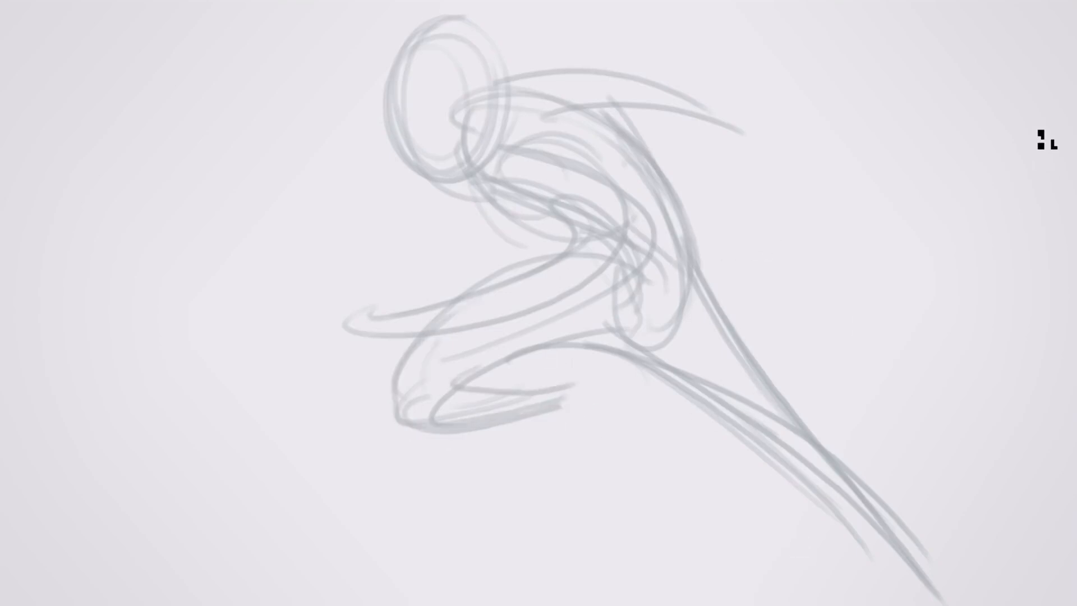
left_click_drag(678, 183, 765, 357)
left_click_drag(843, 481, 900, 571)
left_click_drag(697, 252, 913, 587)
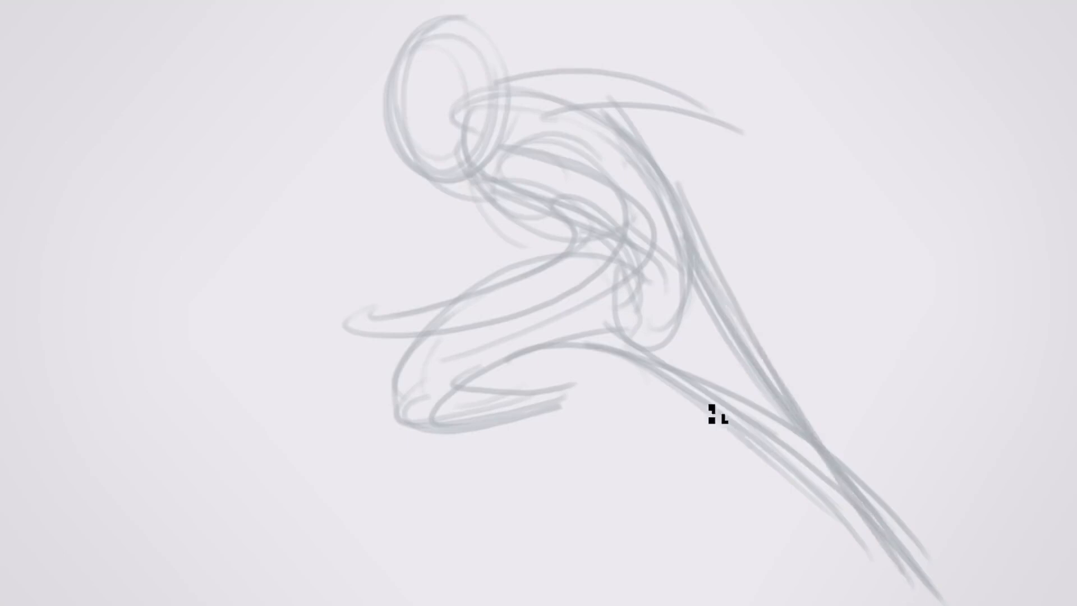
left_click_drag(716, 414, 920, 601)
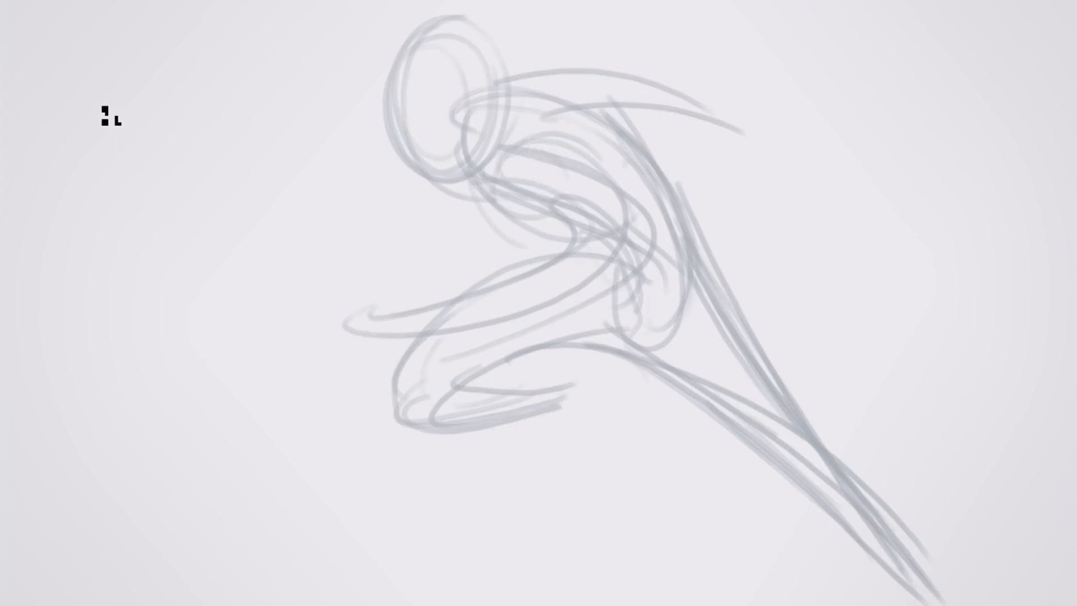
Draw a small stiff mannequin beside the runner, with head, neck, shoulder joints and jointed arm, and add a question mark
mouse_move(106, 113)
left_mouse_down()
mouse_move(146, 122)
mouse_move(144, 182)
left_mouse_up()
mouse_move(148, 137)
left_mouse_down()
mouse_move(164, 170)
mouse_move(209, 183)
mouse_move(150, 206)
mouse_move(147, 189)
mouse_move(173, 235)
mouse_move(192, 214)
mouse_move(186, 236)
left_mouse_up()
mouse_move(191, 192)
left_mouse_down()
mouse_move(216, 305)
mouse_move(204, 308)
mouse_move(199, 335)
mouse_move(229, 301)
left_mouse_up()
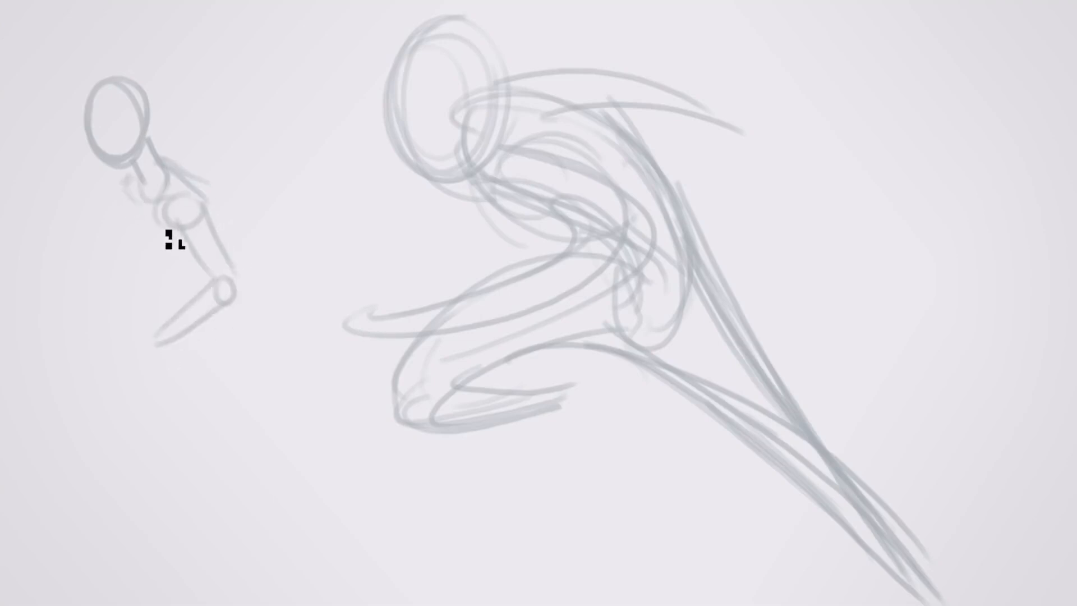
left_click_drag(133, 199, 179, 256)
left_click_drag(170, 56, 194, 90)
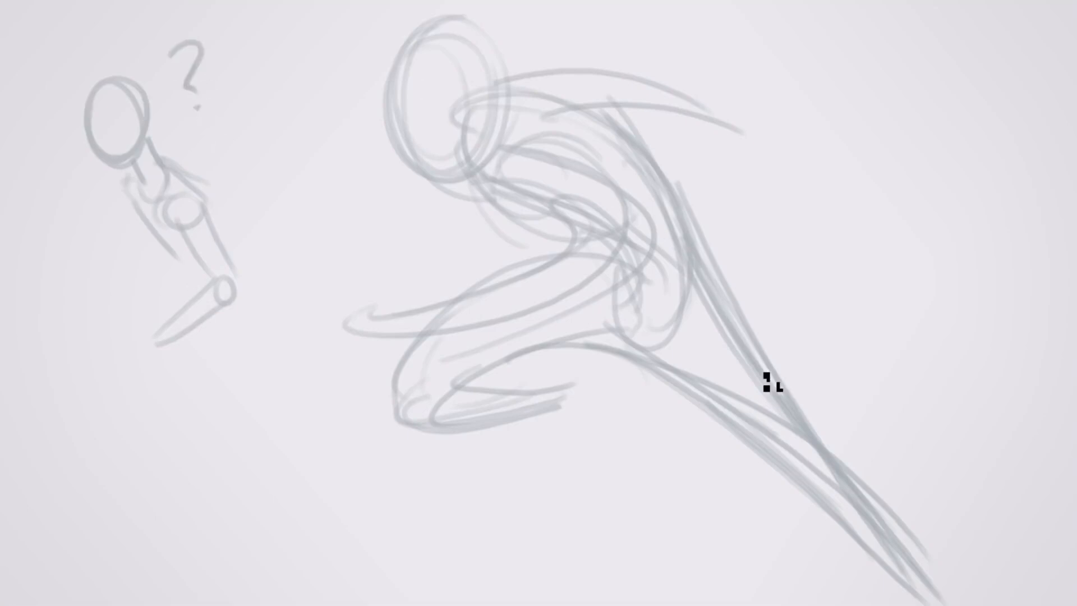
left_click_drag(117, 192, 120, 190)
Strengthen the gesture lines of the runner's near shoulder and arm and of the far arm sweeping behind the back
mouse_move(517, 179)
left_mouse_down()
mouse_move(557, 156)
mouse_move(564, 220)
mouse_move(629, 225)
left_mouse_up()
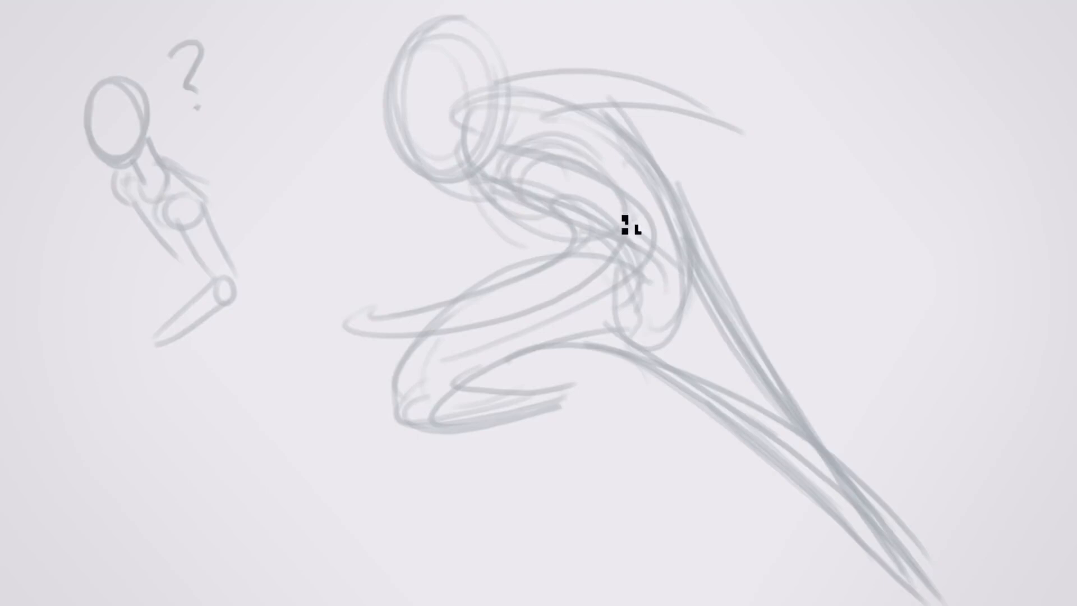
left_click_drag(614, 268, 498, 330)
left_click_drag(585, 192, 555, 312)
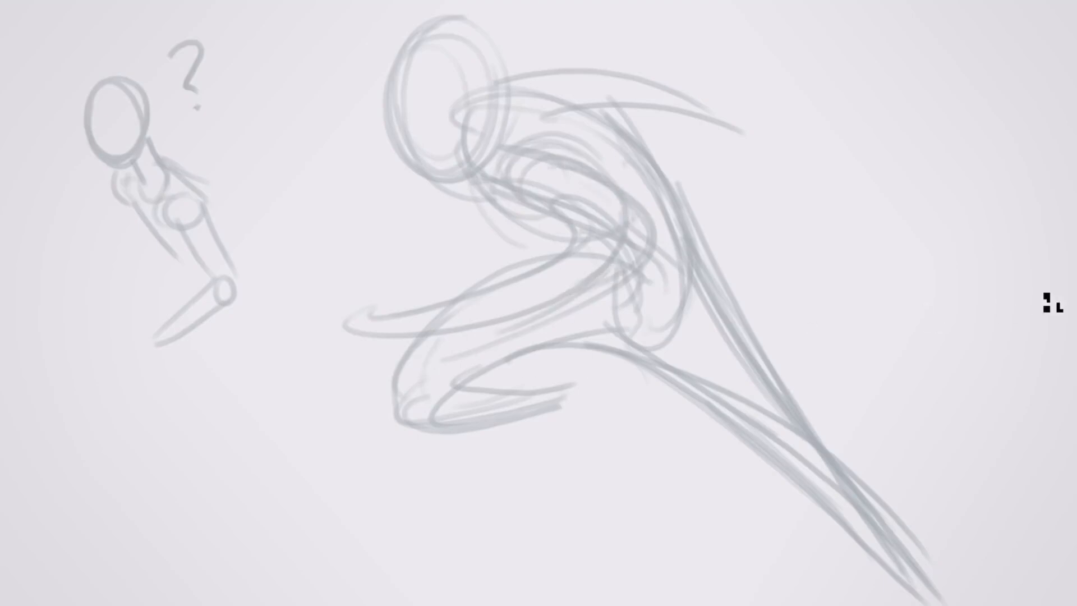
left_click_drag(512, 79, 694, 128)
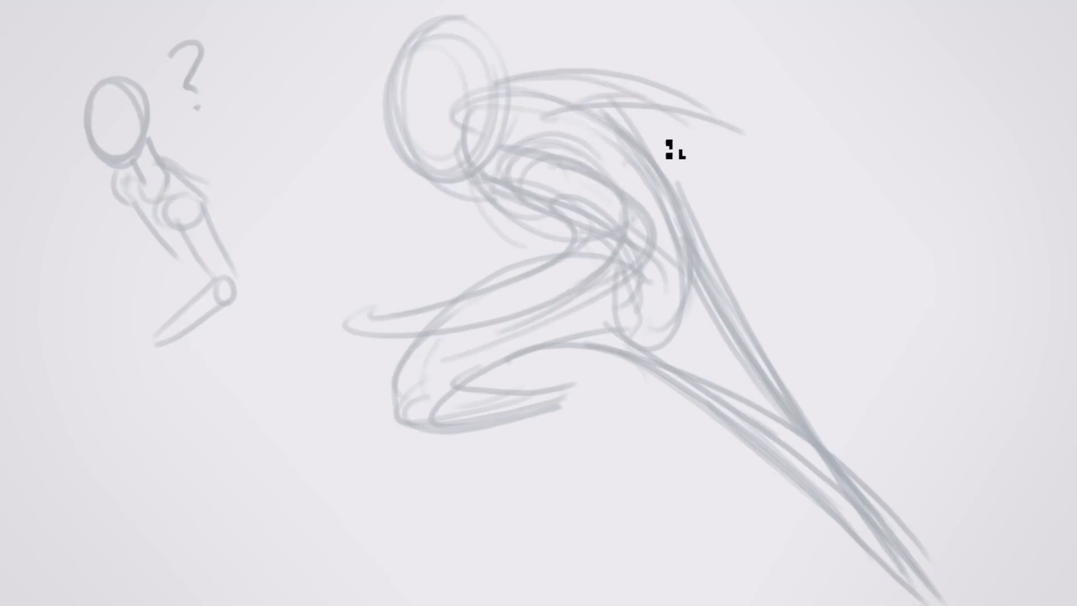
left_click_drag(587, 100, 719, 119)
left_click_drag(584, 78, 729, 139)
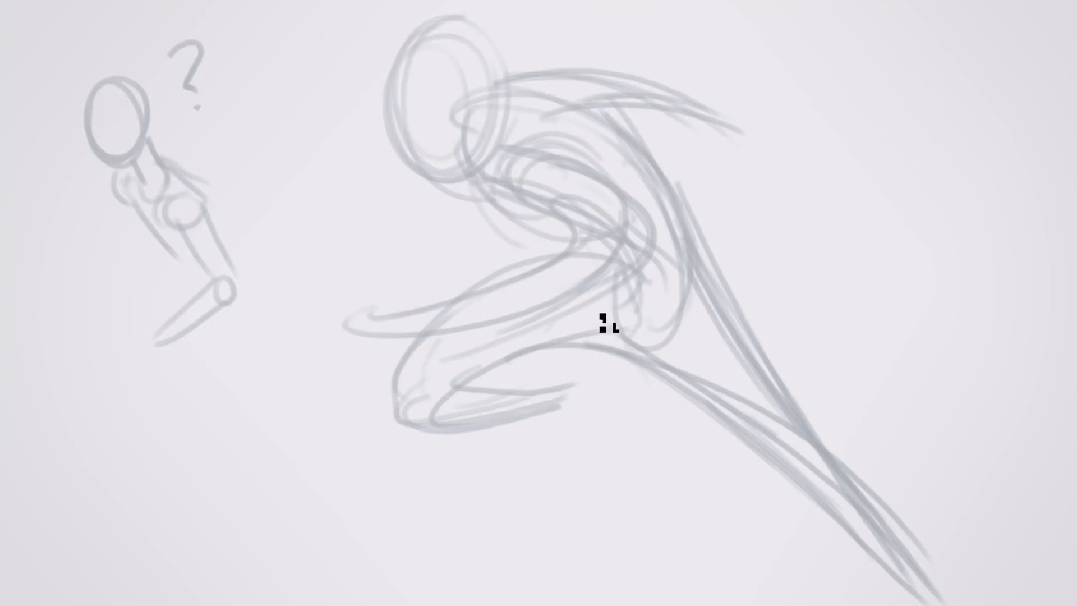
Thicken the runner's front knee and folded shin, and add light contour strokes along the front and rear thighs
left_click_drag(461, 391, 596, 393)
mouse_move(399, 418)
left_mouse_down()
mouse_move(611, 258)
mouse_move(561, 406)
left_mouse_up()
mouse_move(457, 387)
left_mouse_down()
mouse_move(552, 350)
mouse_move(555, 410)
left_mouse_up()
left_click_drag(470, 355, 908, 512)
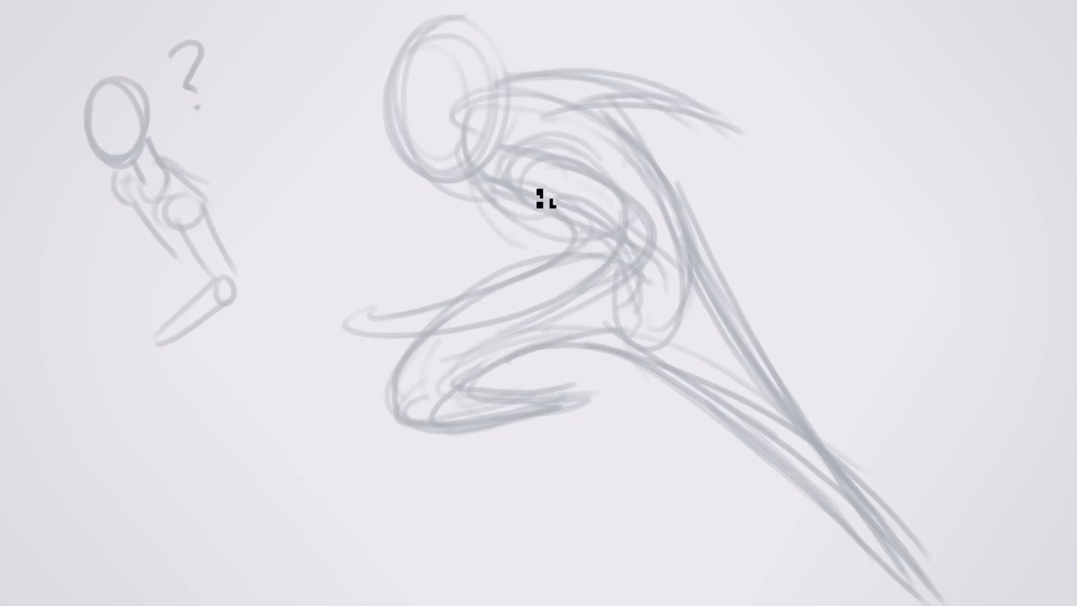
Define the runner's head in darker lines, with a pointed jaw, ear, curved face centre line and side-plane guides
left_click_drag(538, 151, 497, 184)
mouse_move(404, 133)
left_mouse_down()
mouse_move(437, 184)
mouse_move(488, 149)
mouse_move(512, 103)
mouse_move(510, 53)
mouse_move(469, 29)
mouse_move(409, 149)
mouse_move(426, 168)
left_mouse_up()
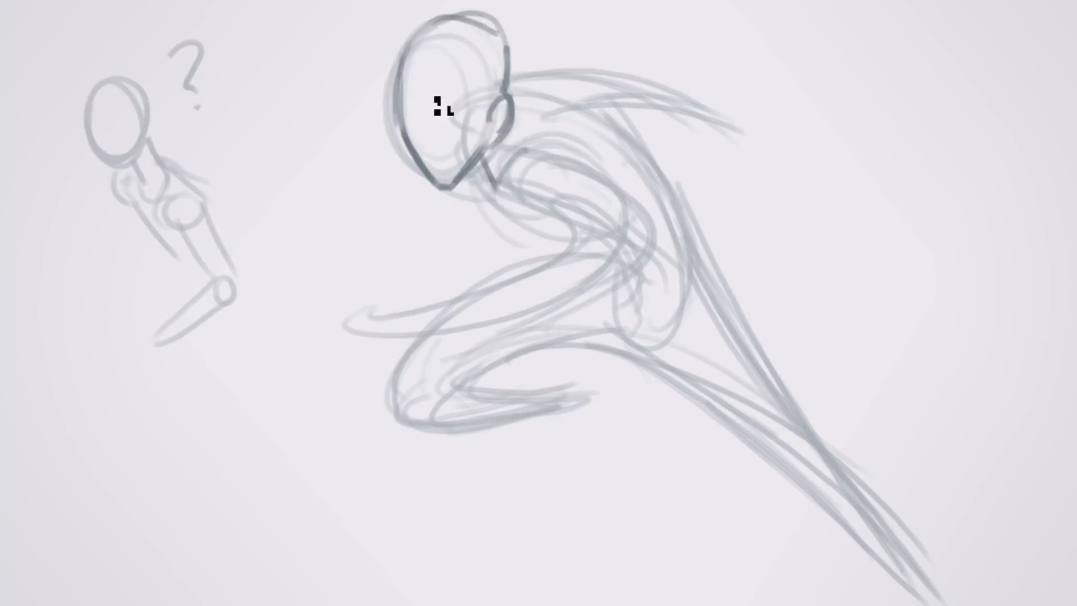
left_click_drag(435, 40, 439, 181)
left_click_drag(403, 87, 451, 93)
mouse_move(416, 66)
left_mouse_down()
mouse_move(468, 126)
mouse_move(452, 177)
left_mouse_up()
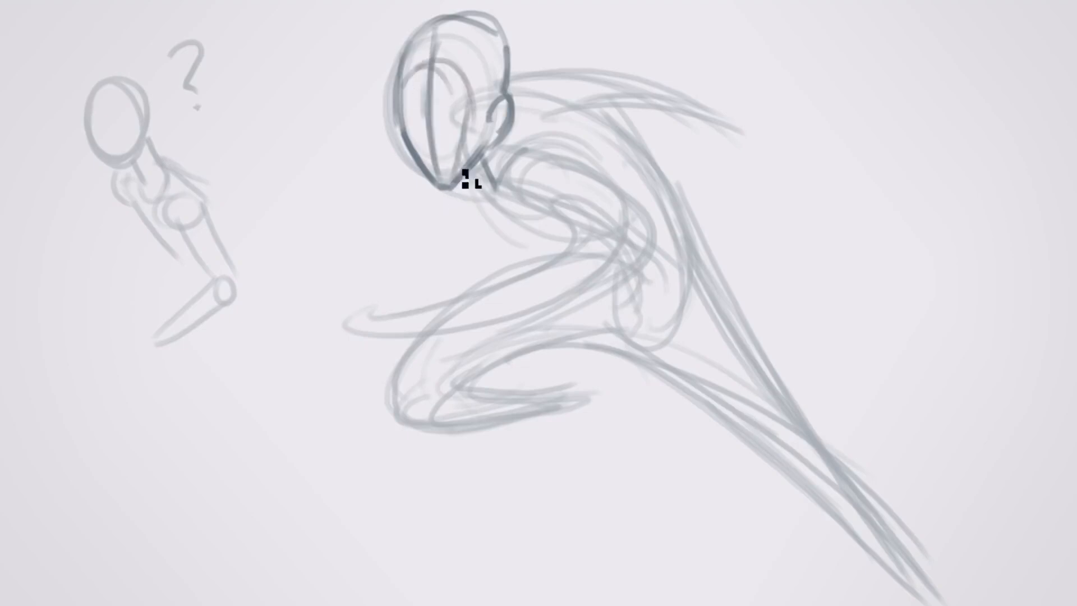
mouse_move(466, 121)
left_mouse_down()
mouse_move(499, 43)
mouse_move(466, 112)
left_mouse_up()
left_click_drag(457, 175, 489, 118)
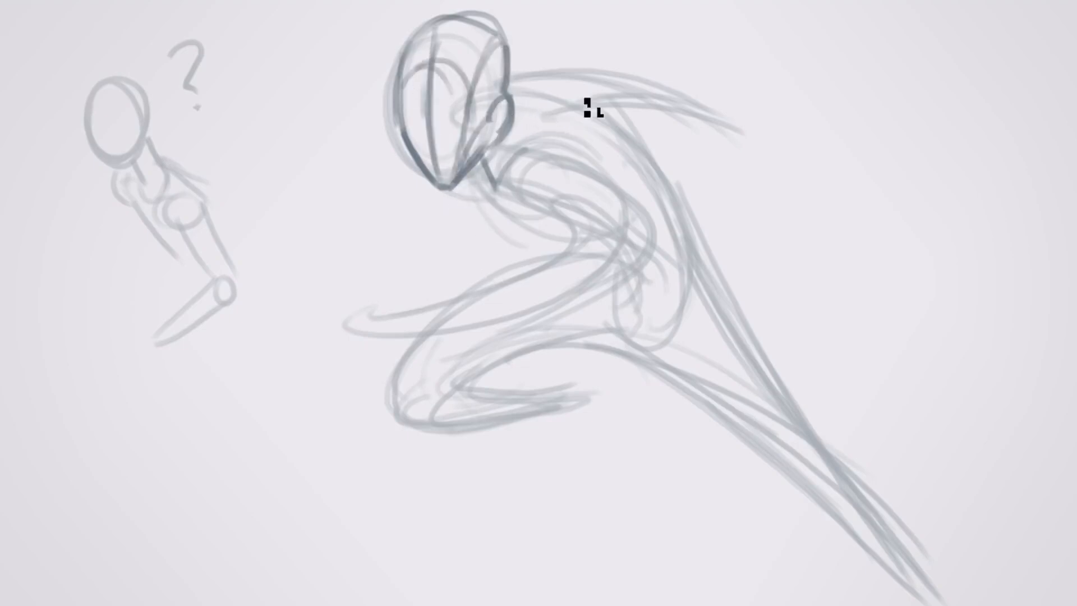
Outline the runner's neck, chest and bent near arm down to the wrist in dark angular strokes, undoing one stray stroke
mouse_move(483, 160)
left_mouse_down()
mouse_move(517, 214)
mouse_move(551, 219)
mouse_move(585, 243)
left_mouse_up()
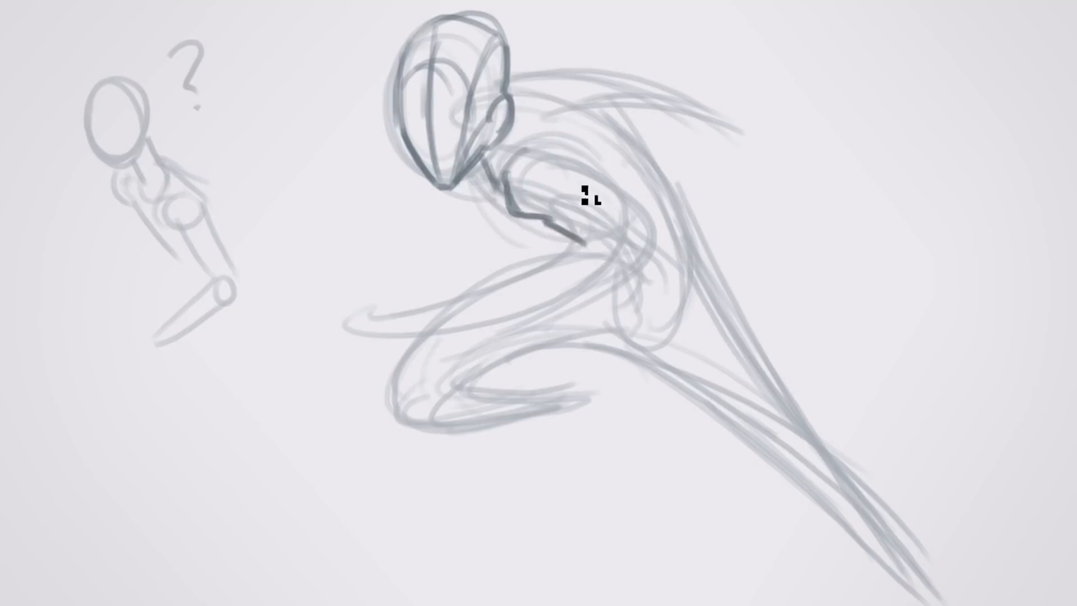
mouse_move(567, 167)
left_mouse_down()
mouse_move(667, 250)
mouse_move(519, 284)
left_mouse_up()
mouse_move(553, 271)
left_mouse_down()
mouse_move(440, 307)
mouse_move(477, 334)
mouse_move(643, 272)
mouse_move(664, 243)
left_mouse_up()
mouse_move(664, 243)
left_mouse_down()
mouse_move(652, 277)
mouse_move(472, 334)
mouse_move(444, 359)
mouse_move(480, 363)
left_mouse_up()
key("ctrl+z")
left_click_drag(474, 296, 361, 326)
left_click_drag(361, 331, 493, 320)
mouse_move(344, 324)
left_mouse_down()
mouse_move(284, 362)
mouse_move(344, 356)
left_mouse_up()
key("ctrl+z")
key("ctrl+z")
key("ctrl+z")
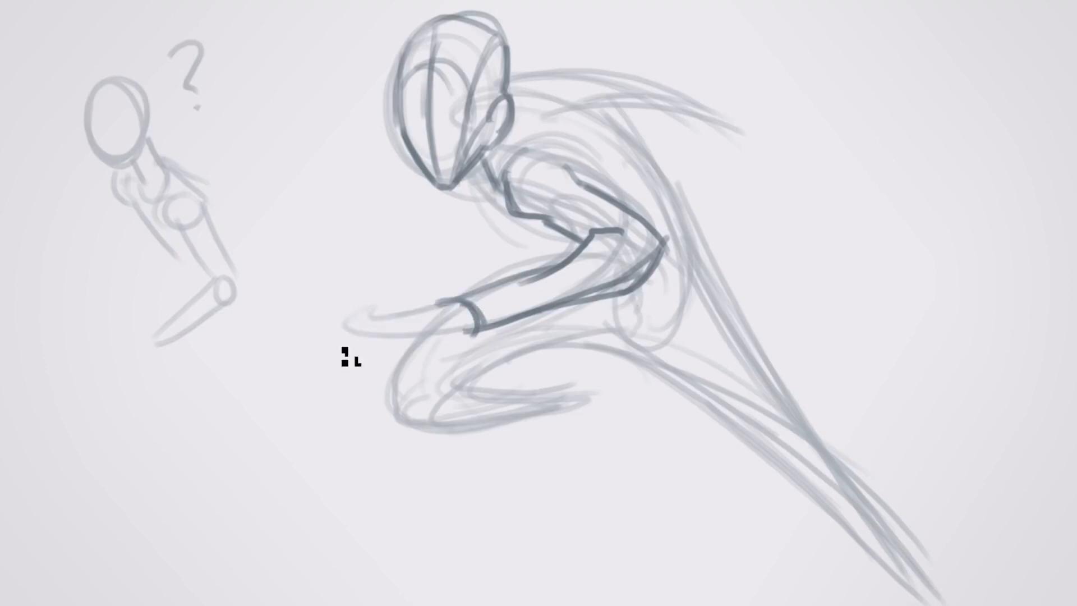
Block in the runner's near hand with overlapping dark ovals at the end of the forearm
left_click_drag(477, 325, 391, 300)
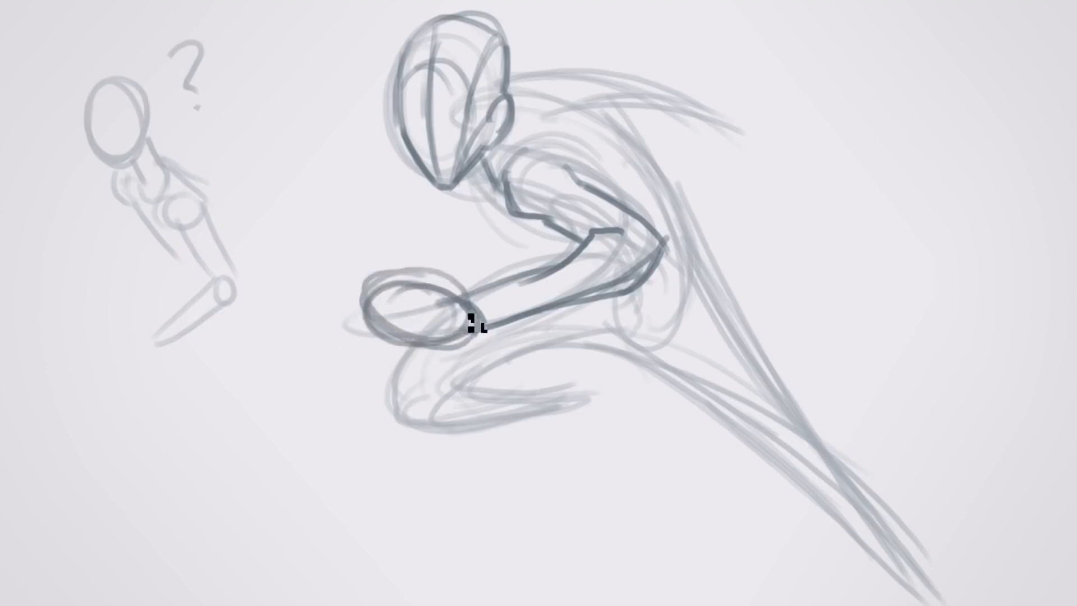
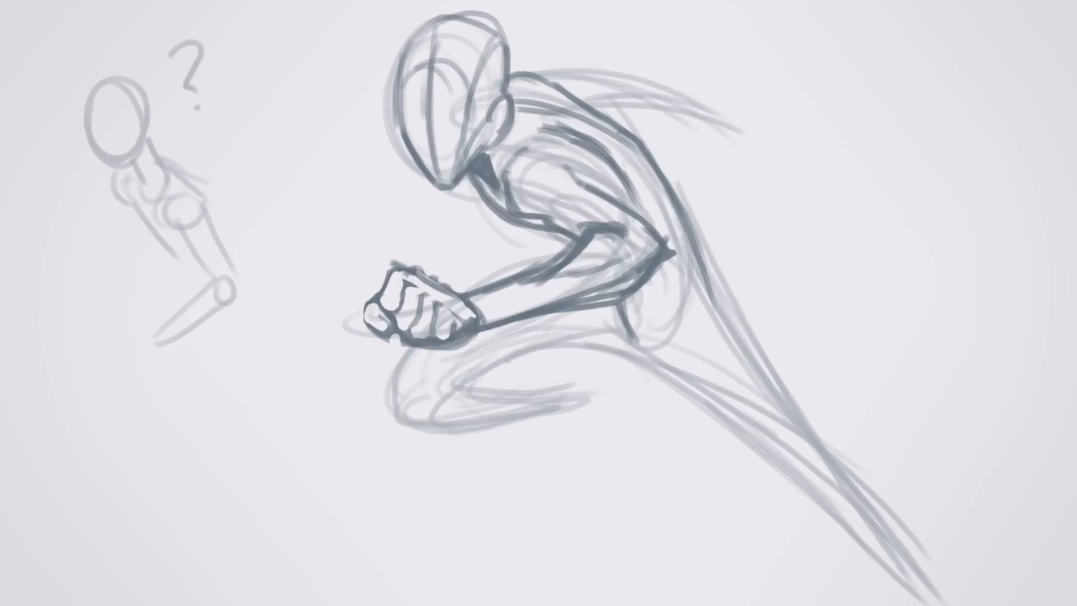
left_click_drag(441, 252, 478, 218)
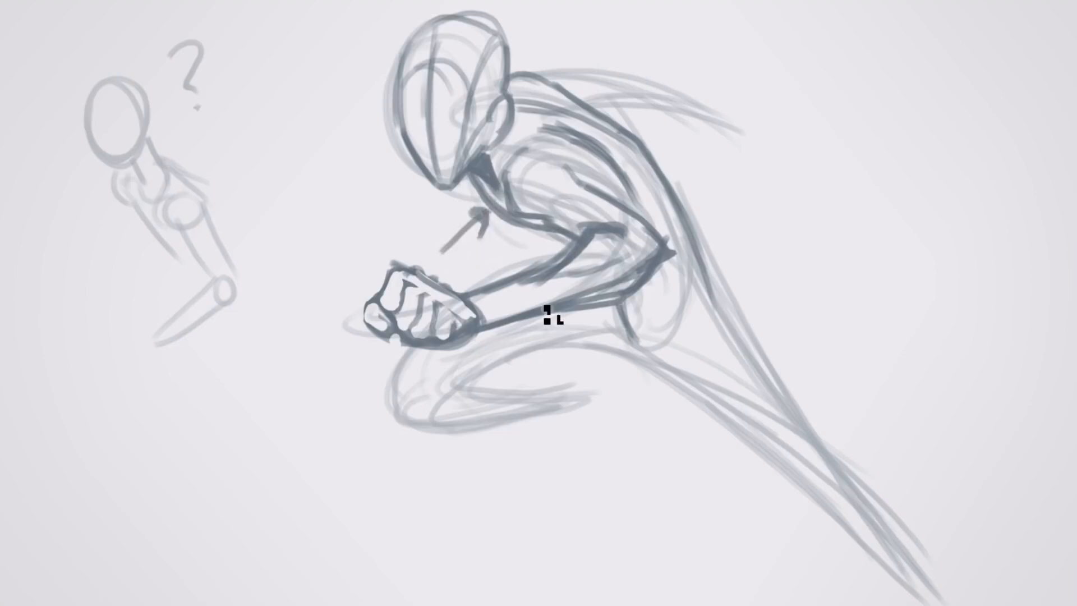
key("ctrl+z")
key("ctrl+z")
left_click_drag(713, 33, 632, 104)
left_click_drag(632, 82, 652, 104)
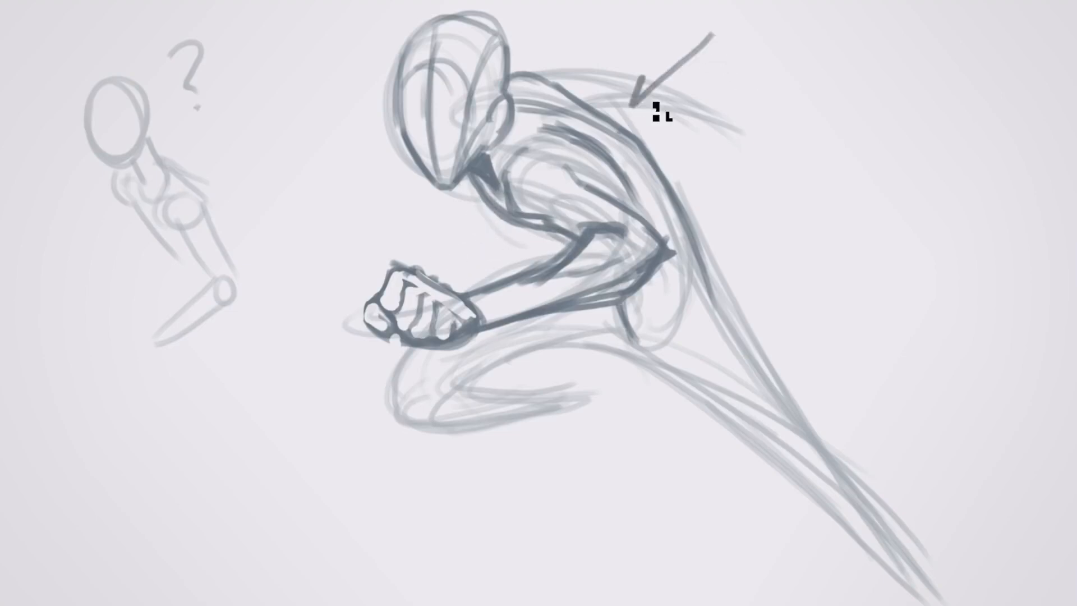
key("ctrl+z")
key("ctrl+z")
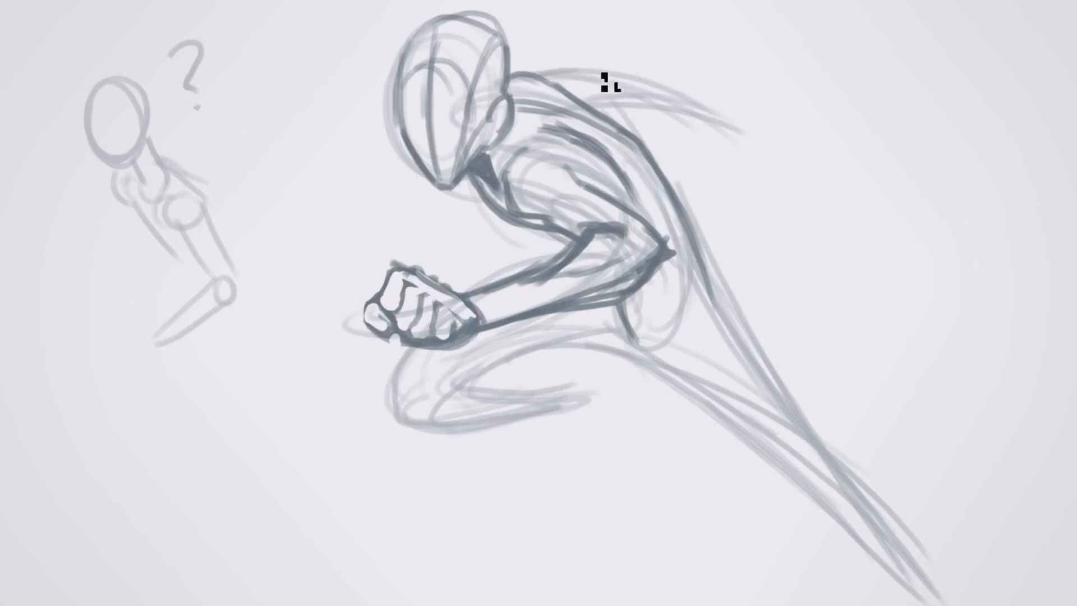
Outline the swept-back far arm in dark strokes, shaping the upper arm, elbow, forearm and small hand
mouse_move(609, 81)
left_mouse_down()
mouse_move(631, 84)
mouse_move(617, 92)
mouse_move(575, 69)
mouse_move(519, 74)
left_mouse_up()
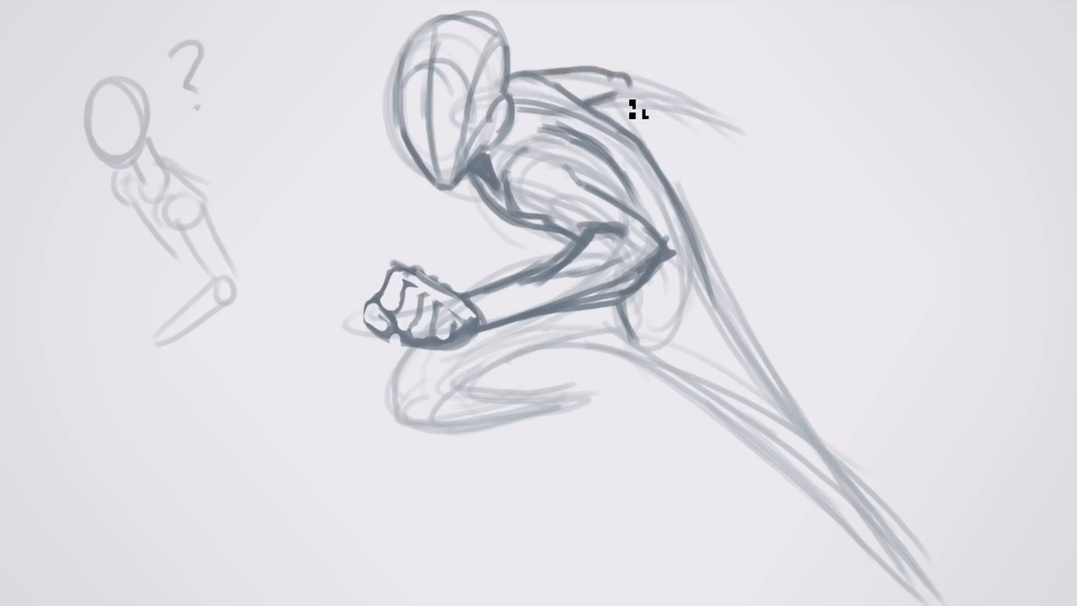
left_click_drag(619, 101, 739, 128)
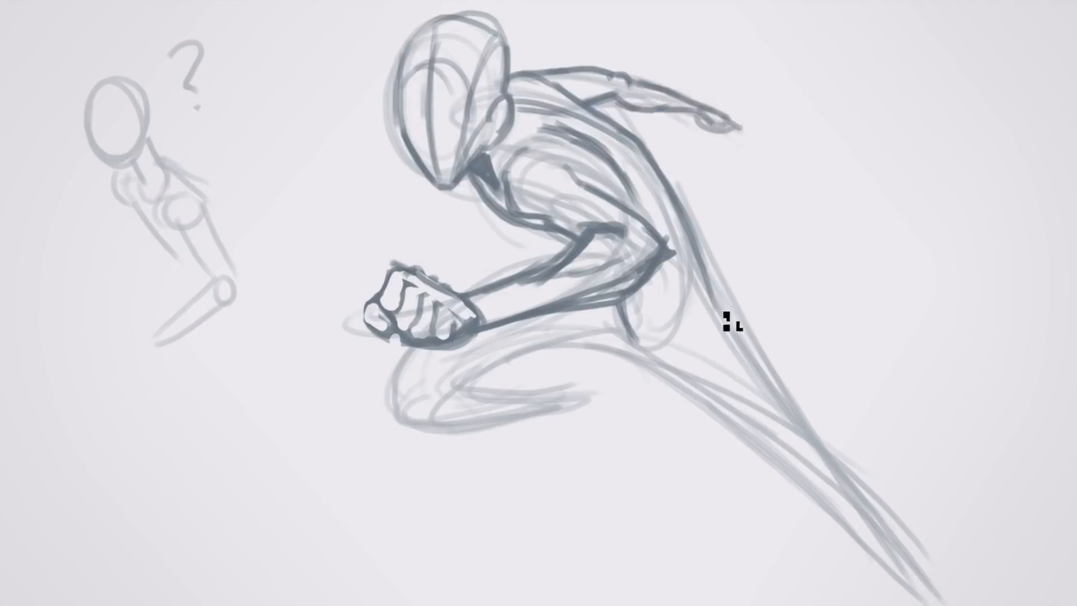
Outline the rear leg's hip curve and thigh in dark strokes, and place a circle for its knee joint
mouse_move(619, 327)
left_mouse_down()
mouse_move(691, 354)
mouse_move(701, 284)
left_mouse_up()
mouse_move(654, 337)
left_mouse_down()
mouse_move(707, 286)
mouse_move(760, 381)
left_mouse_up()
left_click_drag(769, 433, 784, 458)
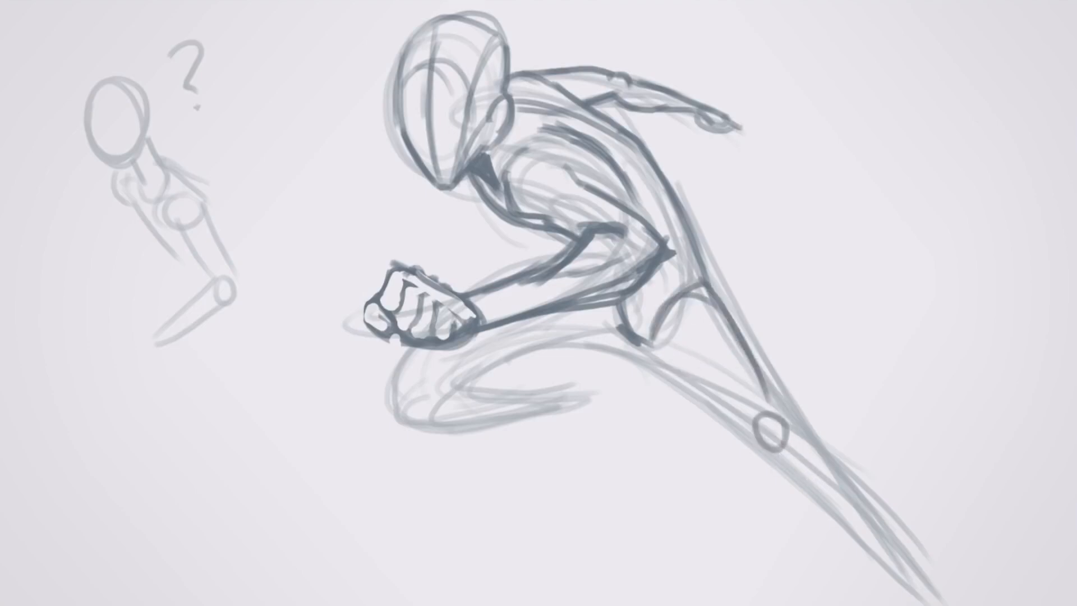
left_click_drag(648, 342, 750, 431)
Add a knee circle and dark thigh contour to the front leg, and round out the near forearm's upper edge
left_click_drag(458, 381, 457, 384)
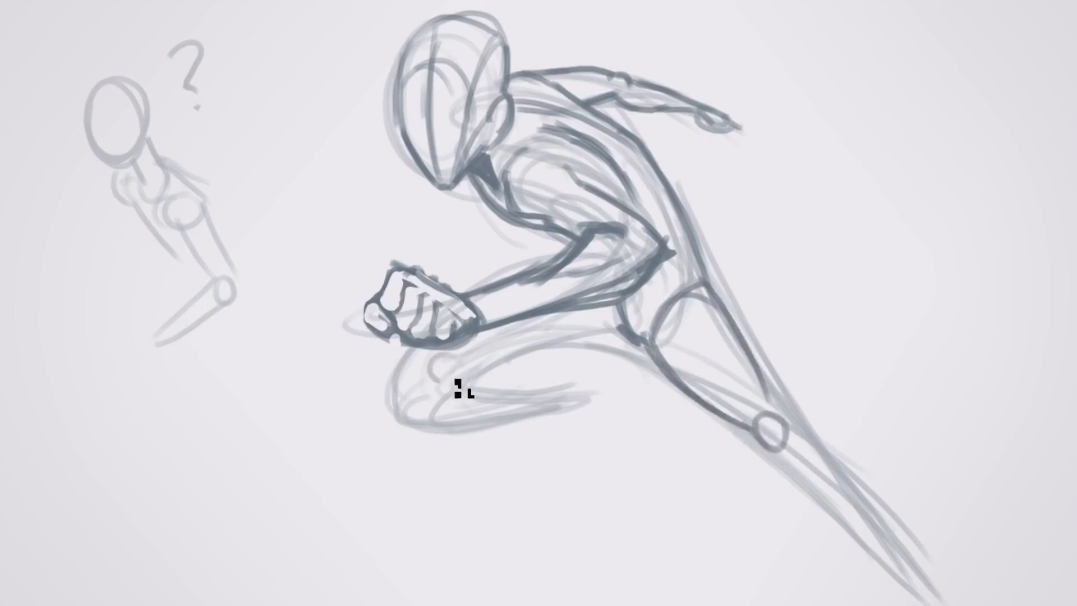
mouse_move(641, 344)
left_mouse_down()
mouse_move(592, 344)
mouse_move(618, 339)
mouse_move(435, 384)
left_mouse_up()
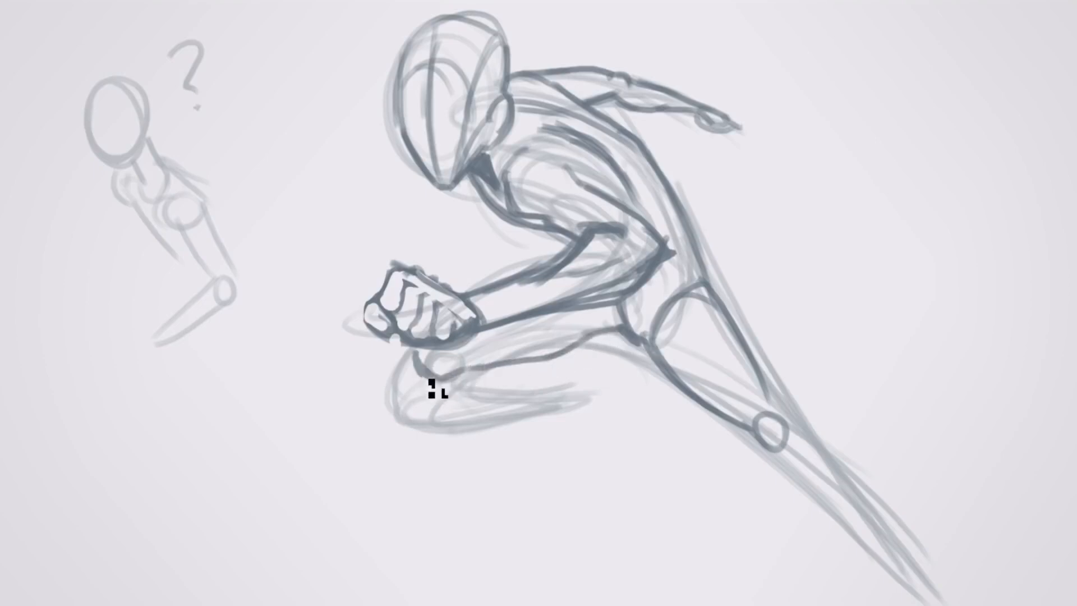
mouse_move(467, 291)
left_mouse_down()
mouse_move(552, 259)
mouse_move(510, 278)
mouse_move(584, 247)
left_mouse_up()
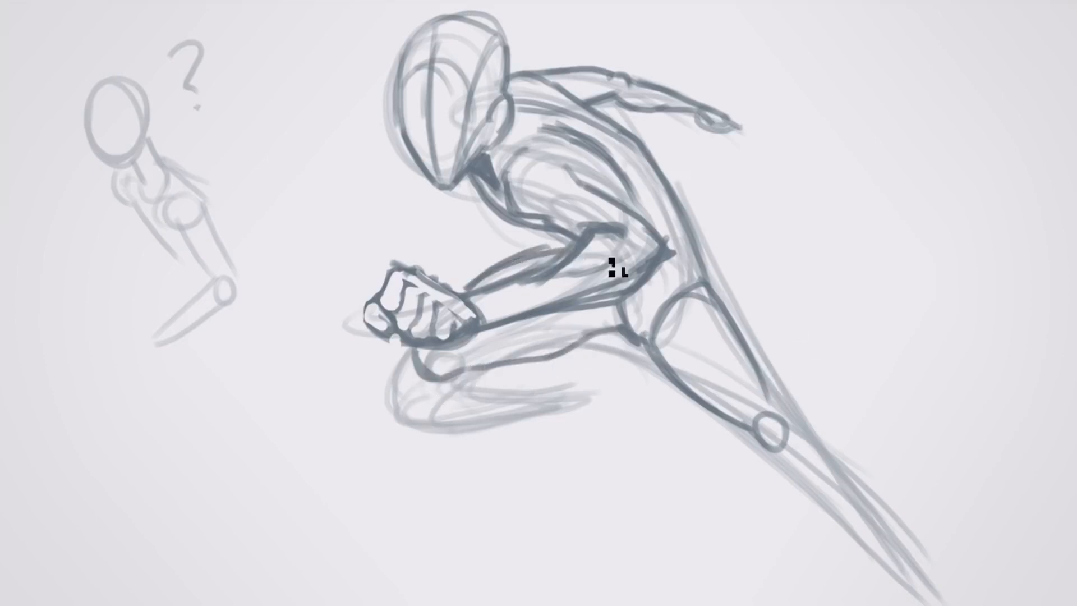
Outline the runner's folded front lower leg in dark strokes, adding the calf form, the shin contour and a shadow behind the knee
left_click_drag(427, 394, 466, 402)
mouse_move(418, 360)
left_mouse_down()
mouse_move(467, 405)
mouse_move(532, 379)
mouse_move(477, 378)
mouse_move(524, 355)
mouse_move(609, 387)
left_mouse_up()
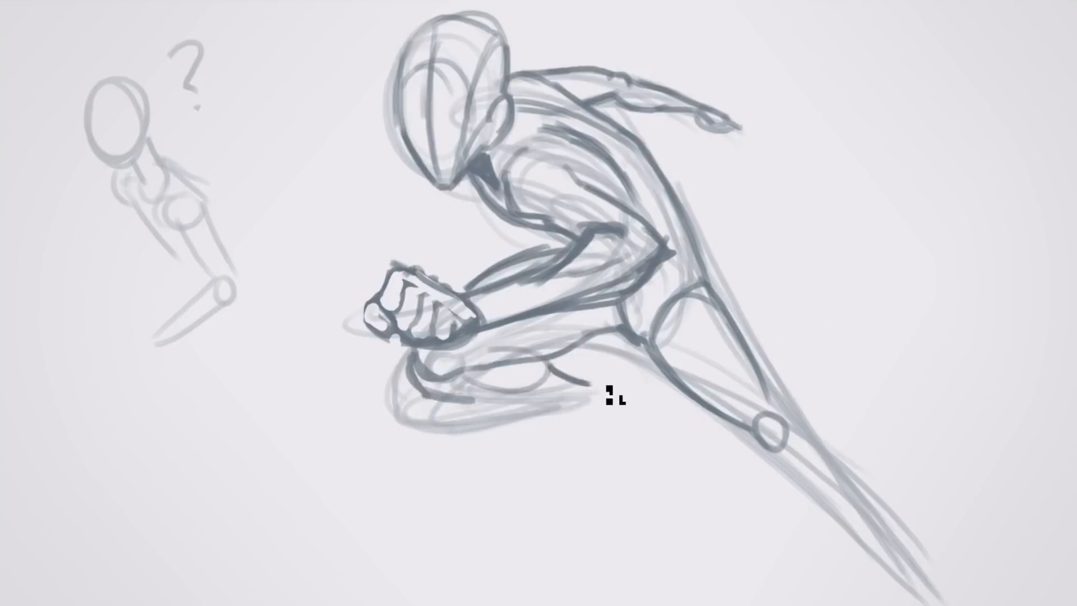
left_click_drag(443, 412, 595, 406)
left_click_drag(494, 418, 623, 398)
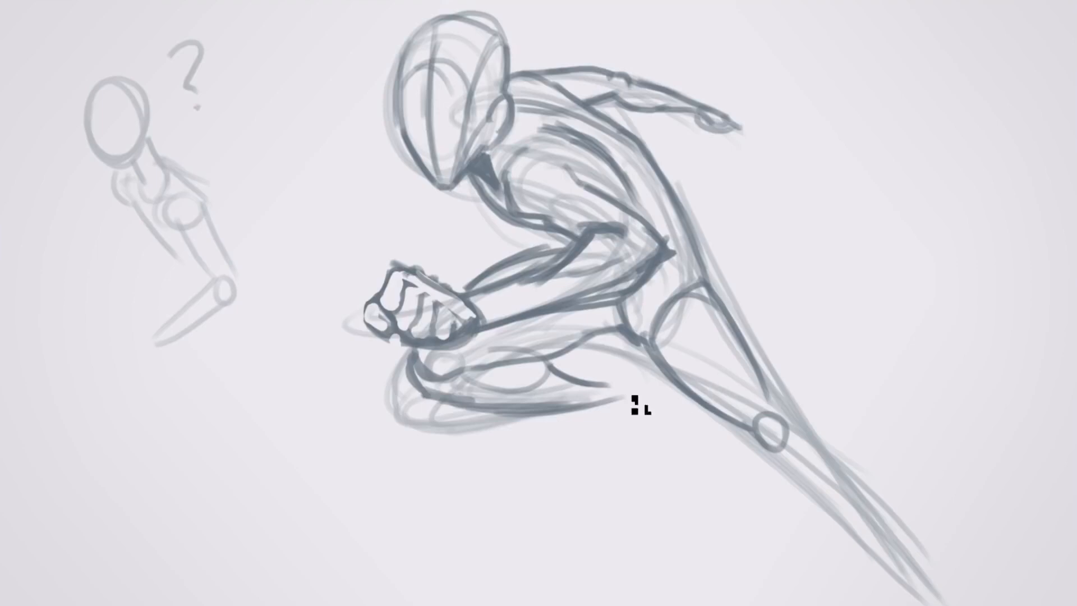
mouse_move(515, 375)
left_mouse_down()
mouse_move(486, 372)
mouse_move(557, 360)
mouse_move(542, 377)
left_mouse_up()
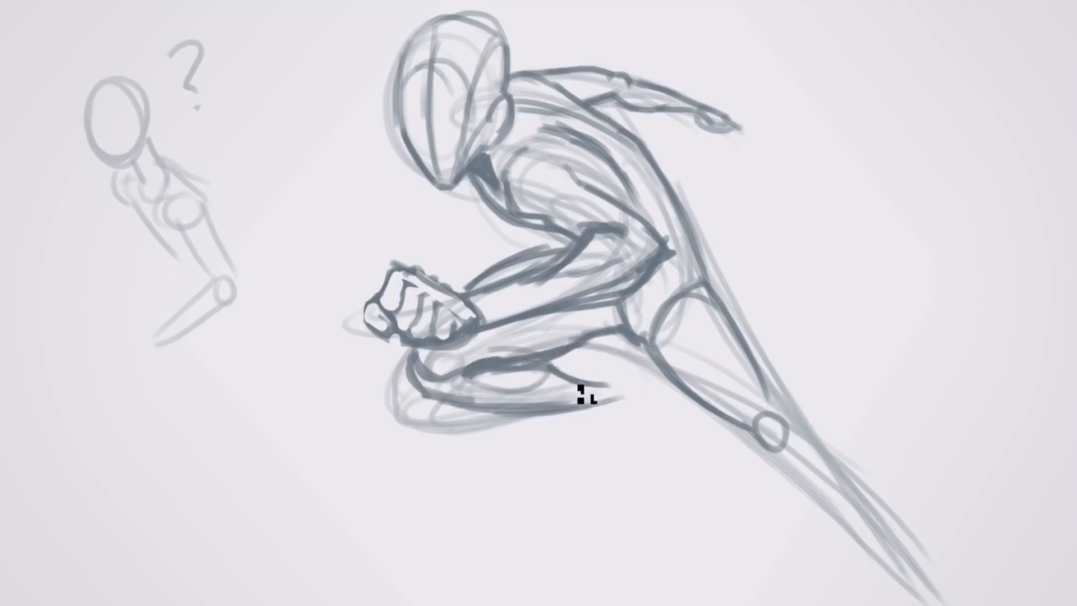
Draw the runner's front foot hanging from the ankle as a narrow dark outline with a sole shape
mouse_move(617, 392)
left_mouse_down()
mouse_move(645, 402)
mouse_move(623, 383)
mouse_move(635, 376)
mouse_move(667, 454)
left_mouse_up()
left_click_drag(619, 427, 653, 473)
left_click_drag(614, 402, 643, 433)
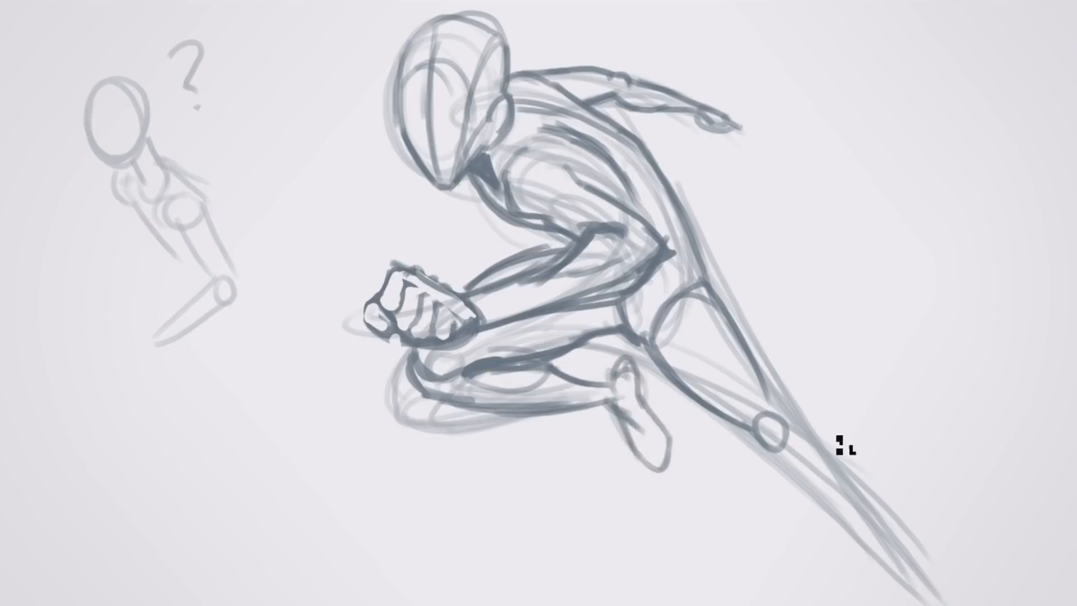
Outline the runner's outstretched rear lower leg in dark strokes, with a calf oval tapering down to the ankle
mouse_move(764, 377)
left_mouse_down()
mouse_move(813, 433)
mouse_move(820, 473)
mouse_move(898, 539)
mouse_move(911, 568)
left_mouse_up()
left_click_drag(865, 474, 912, 568)
left_click_drag(784, 459, 851, 523)
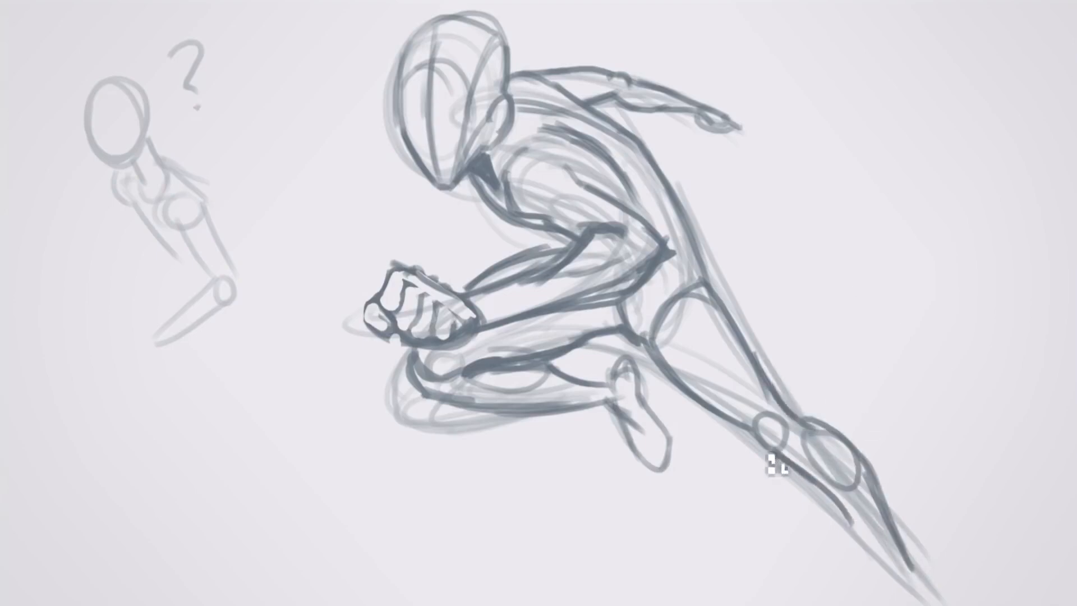
left_click_drag(746, 428, 909, 600)
left_click_drag(861, 466, 925, 603)
Add finishing accents to the runner: a neck shadow, a curved guideline across the face and shading on the front sole
left_click_drag(489, 157, 496, 153)
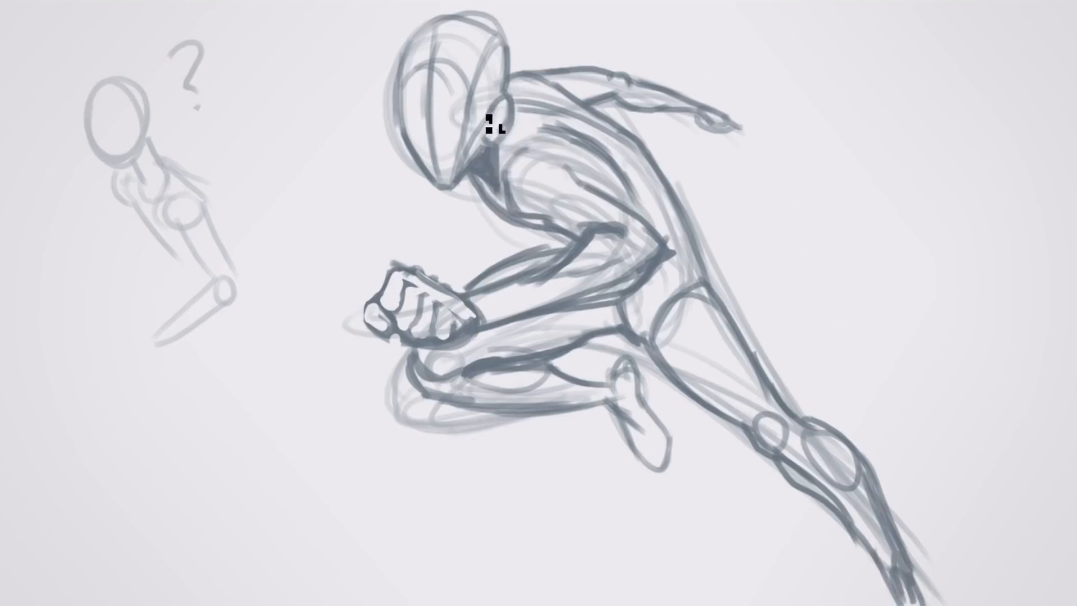
mouse_move(441, 134)
left_mouse_down()
mouse_move(463, 143)
mouse_move(499, 118)
mouse_move(416, 140)
left_mouse_up()
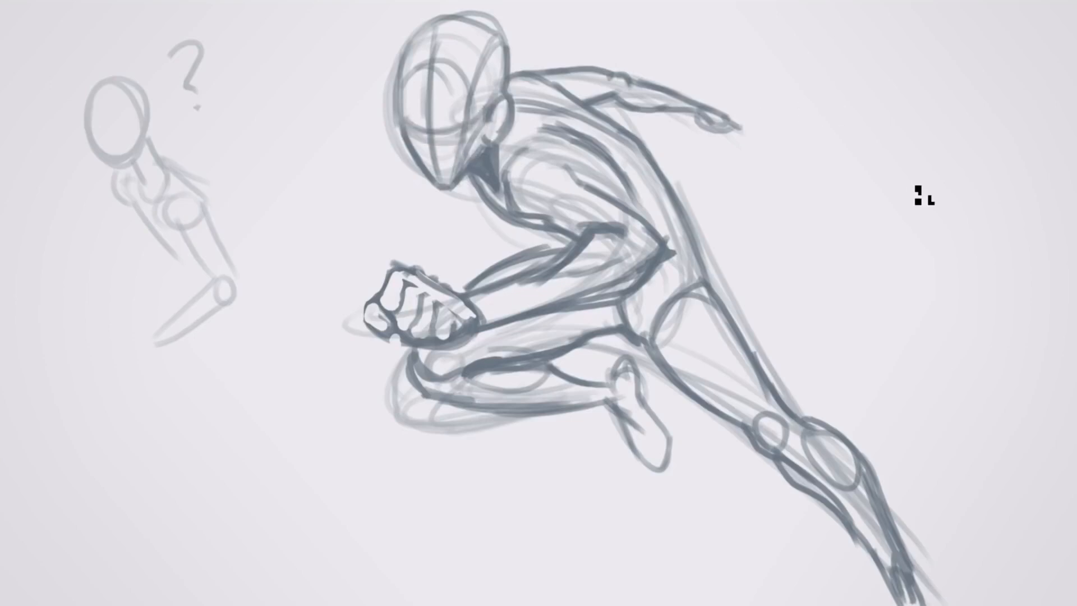
left_click_drag(634, 430, 665, 460)
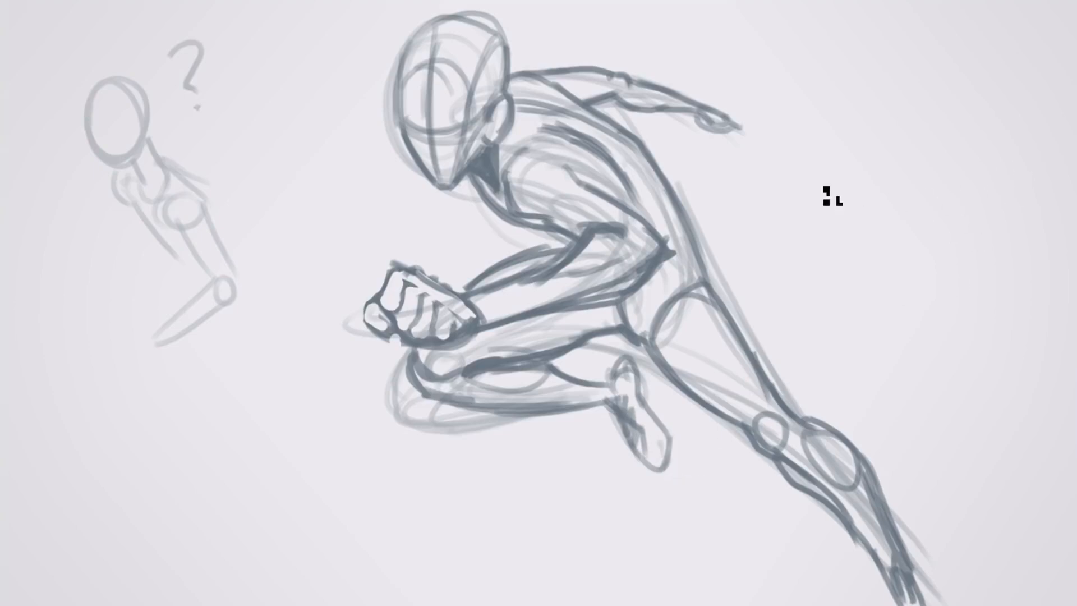
Define the runner's near shoulder and upper arm with dark contours, and fill the shadow behind the shoulder
mouse_move(523, 163)
left_mouse_down()
mouse_move(582, 209)
mouse_move(599, 198)
mouse_move(544, 213)
mouse_move(669, 250)
left_mouse_up()
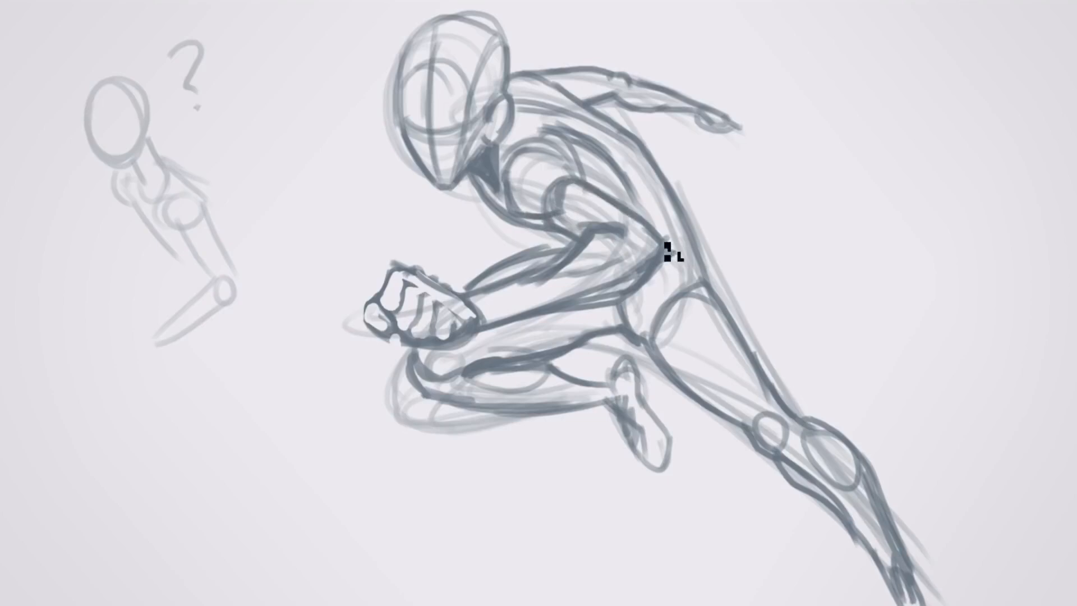
left_click_drag(593, 185, 616, 179)
mouse_move(566, 138)
left_mouse_down()
mouse_move(591, 144)
mouse_move(512, 153)
left_mouse_up()
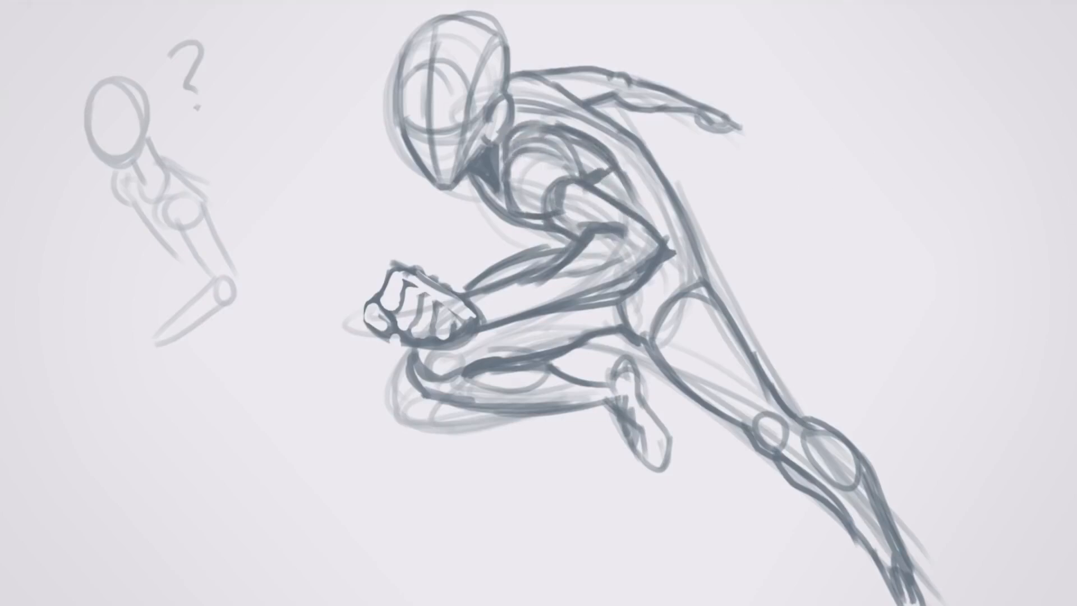
Start a loose seated figure beside the runner with a round head, neck, open torso lines and a wide hip curve
mouse_move(902, 67)
left_mouse_down()
mouse_move(886, 142)
mouse_move(952, 122)
mouse_move(947, 138)
mouse_move(875, 150)
mouse_move(942, 155)
mouse_move(900, 186)
left_mouse_up()
mouse_move(897, 151)
left_mouse_down()
mouse_move(909, 194)
mouse_move(890, 213)
left_mouse_up()
mouse_move(952, 145)
left_mouse_down()
mouse_move(947, 182)
mouse_move(974, 203)
left_mouse_up()
mouse_move(901, 228)
left_mouse_down()
mouse_move(975, 213)
mouse_move(946, 331)
left_mouse_up()
left_click_drag(979, 240, 949, 338)
mouse_move(865, 212)
left_mouse_down()
mouse_move(907, 303)
mouse_move(847, 405)
mouse_move(1013, 434)
left_mouse_up()
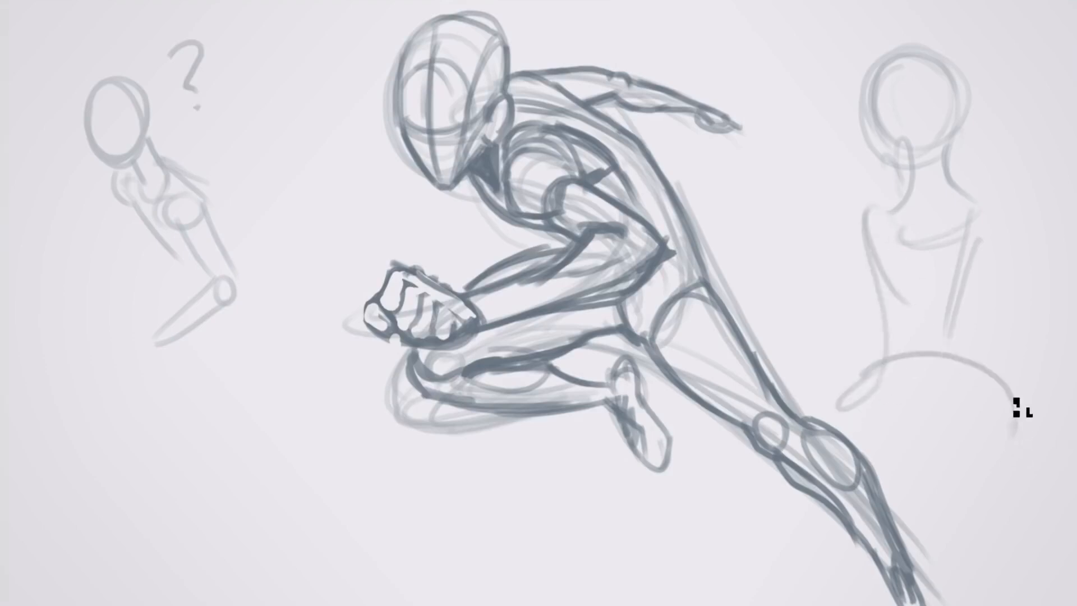
Strengthen the seated figure's torso sides and hip arc, and extend a thigh curve out towards the runner
left_click_drag(1008, 386, 982, 200)
mouse_move(891, 206)
left_mouse_down()
mouse_move(913, 314)
mouse_move(860, 403)
mouse_move(1017, 423)
left_mouse_up()
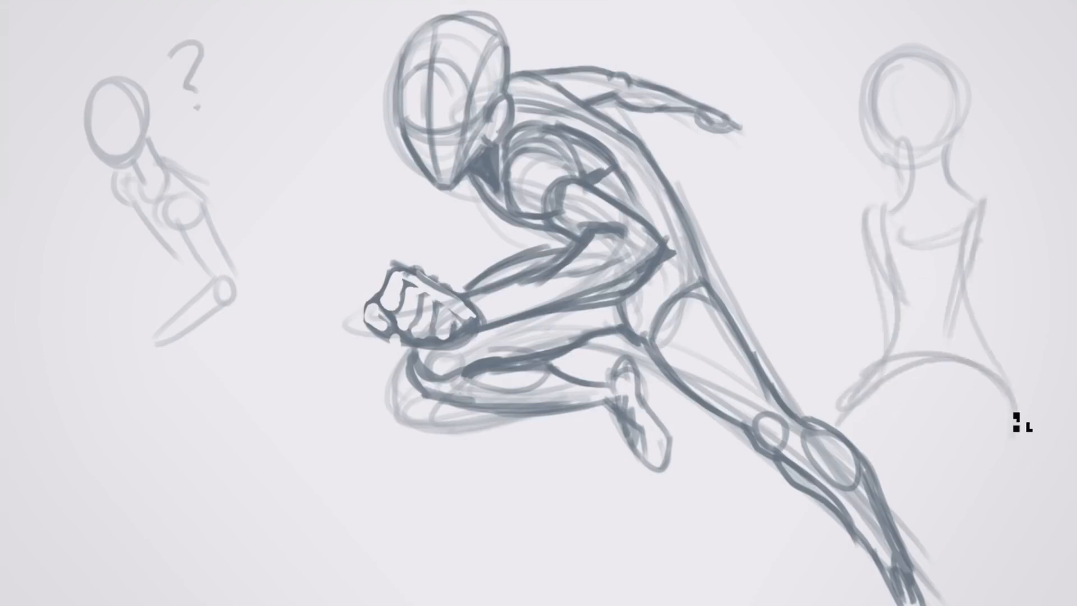
left_click_drag(981, 370, 1009, 460)
left_click_drag(880, 359, 799, 404)
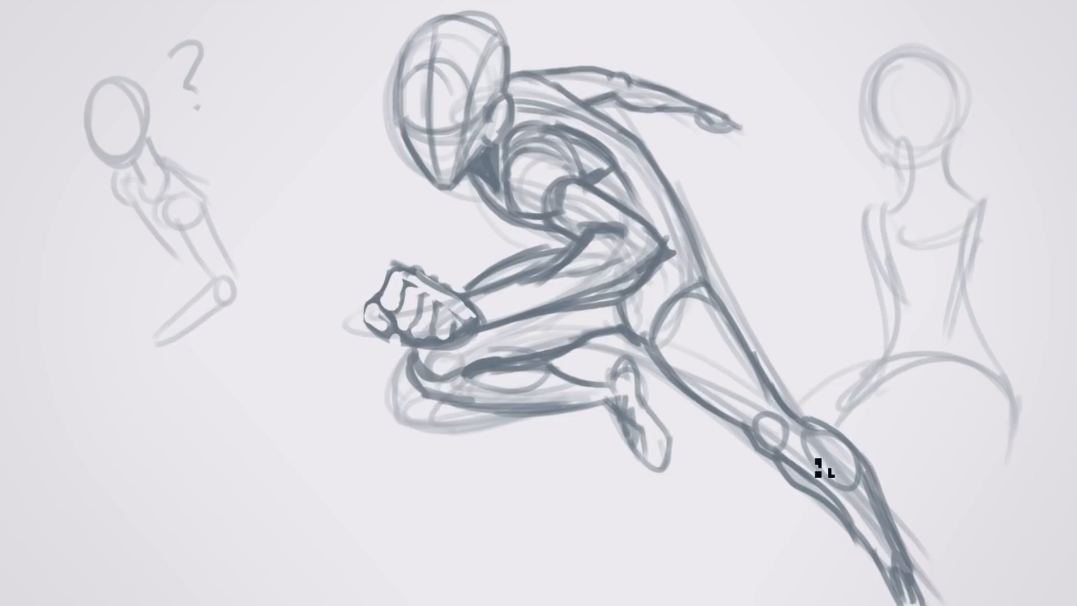
Sketch the seated figure's raised leg as a tall bent loop with its knee beside the chest
left_click_drag(954, 362, 1022, 272)
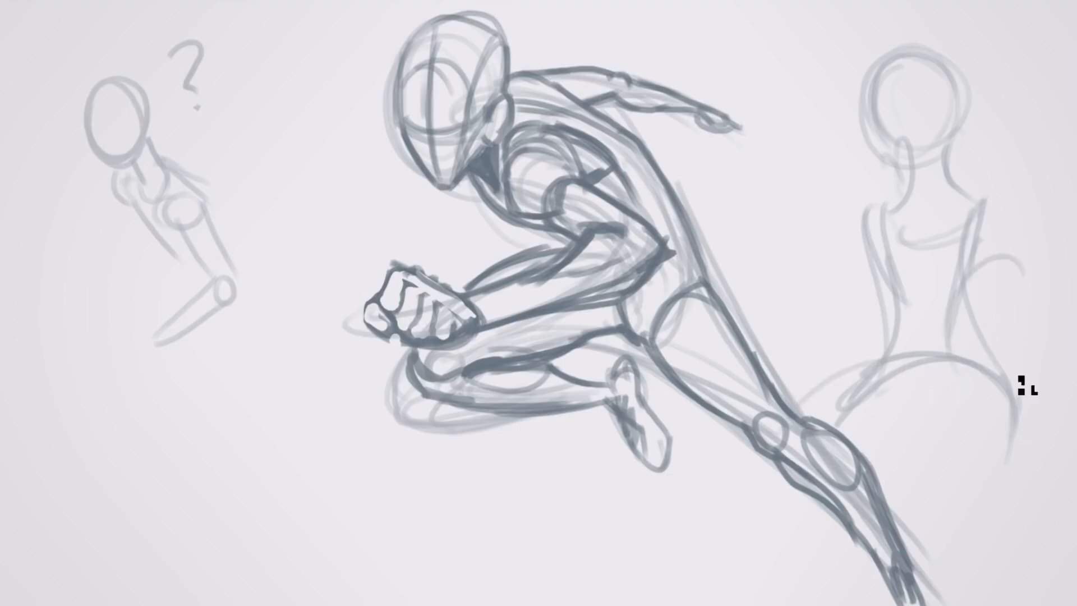
mouse_move(1014, 349)
left_mouse_down()
mouse_move(995, 278)
mouse_move(1038, 295)
left_mouse_up()
left_click_drag(954, 348, 1033, 212)
left_click_drag(980, 236, 1009, 378)
mouse_move(1028, 232)
left_mouse_down()
mouse_move(1016, 387)
mouse_move(969, 451)
left_mouse_up()
Rough in the seated figure's folded leg with thigh curves and a lower edge along the ground
left_click_drag(908, 360, 880, 441)
left_click_drag(875, 366, 780, 399)
left_click_drag(872, 469, 907, 460)
left_click_drag(861, 374, 937, 465)
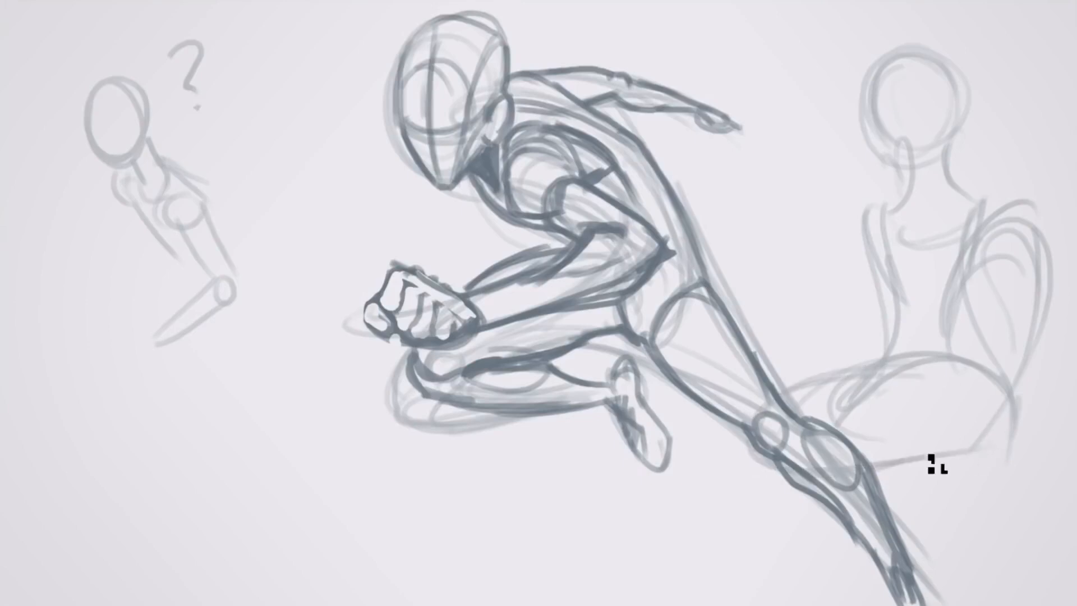
Reinforce the seated figure's raised leg and add oval forms for the folded foot tucked in front
left_click_drag(947, 392, 1007, 453)
left_click_drag(919, 443, 977, 388)
mouse_move(858, 378)
left_mouse_down()
mouse_move(859, 474)
mouse_move(962, 433)
mouse_move(865, 437)
left_mouse_up()
left_click_drag(946, 349, 942, 461)
mouse_move(942, 400)
left_mouse_down()
mouse_move(986, 445)
mouse_move(961, 432)
mouse_move(970, 332)
mouse_move(920, 427)
mouse_move(949, 447)
mouse_move(1015, 414)
mouse_move(1019, 231)
mouse_move(956, 387)
left_mouse_up()
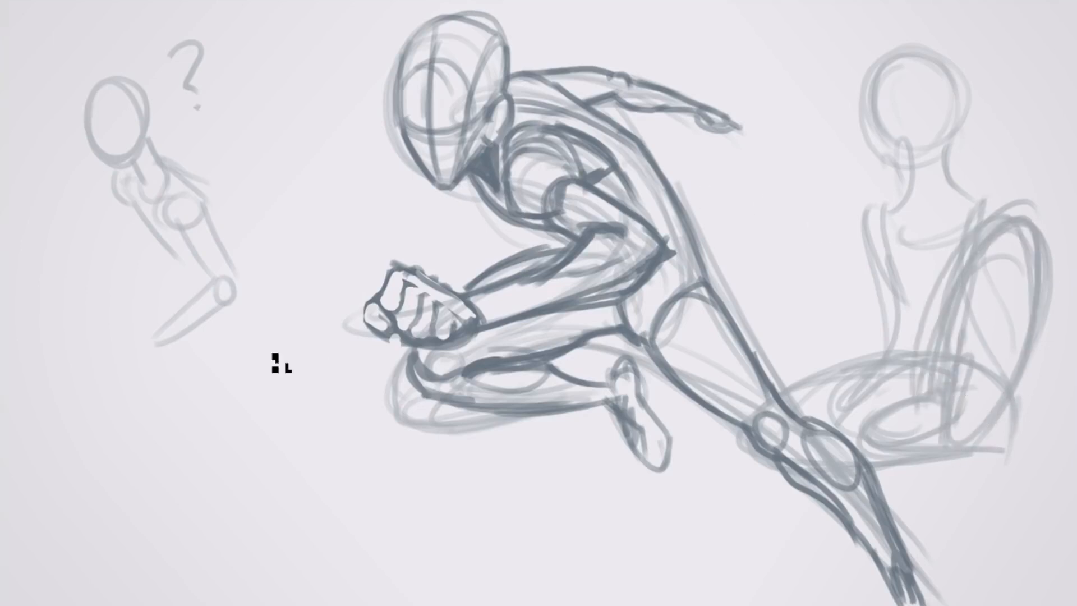
Sketch two curved, pointed bent-limb shapes with coiled inner ends below the small faint torso figure
mouse_move(267, 491)
left_mouse_down()
mouse_move(221, 548)
mouse_move(236, 495)
mouse_move(267, 474)
mouse_move(398, 532)
mouse_move(377, 468)
mouse_move(295, 516)
left_mouse_up()
mouse_move(219, 502)
left_mouse_down()
mouse_move(252, 414)
mouse_move(227, 495)
mouse_move(274, 504)
mouse_move(246, 374)
left_mouse_up()
mouse_move(286, 486)
left_mouse_down()
mouse_move(298, 507)
mouse_move(318, 386)
left_mouse_up()
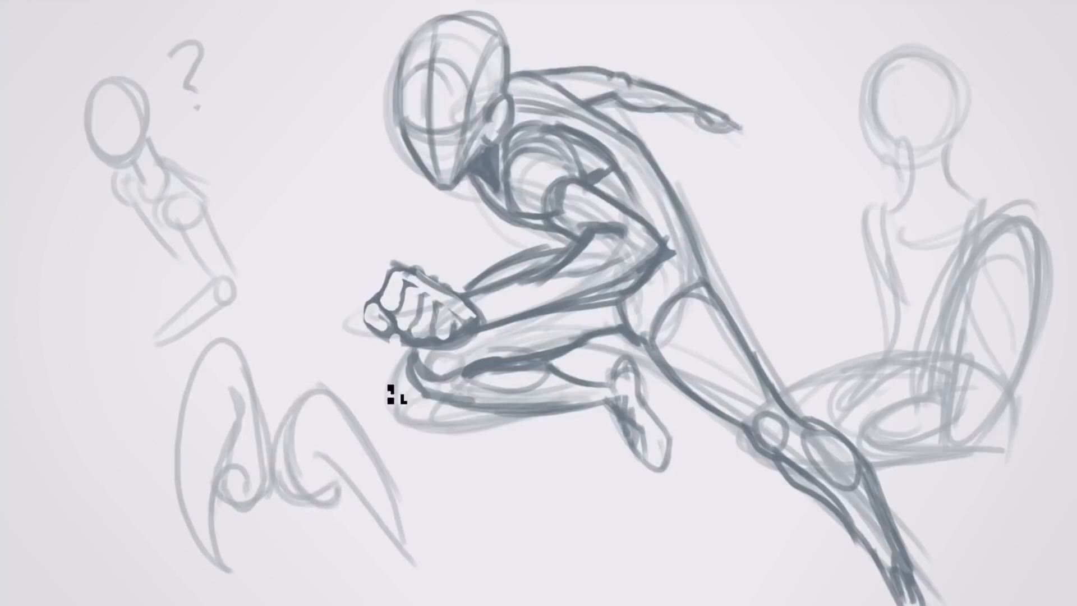
Add the seated figure's ground foot and sketch both arms, one hanging down and one resting across the raised knee
left_click_drag(949, 447, 1003, 459)
mouse_move(878, 251)
left_mouse_down()
mouse_move(901, 368)
mouse_move(880, 271)
mouse_move(846, 438)
mouse_move(906, 345)
mouse_move(870, 372)
mouse_move(896, 211)
mouse_move(926, 200)
left_mouse_up()
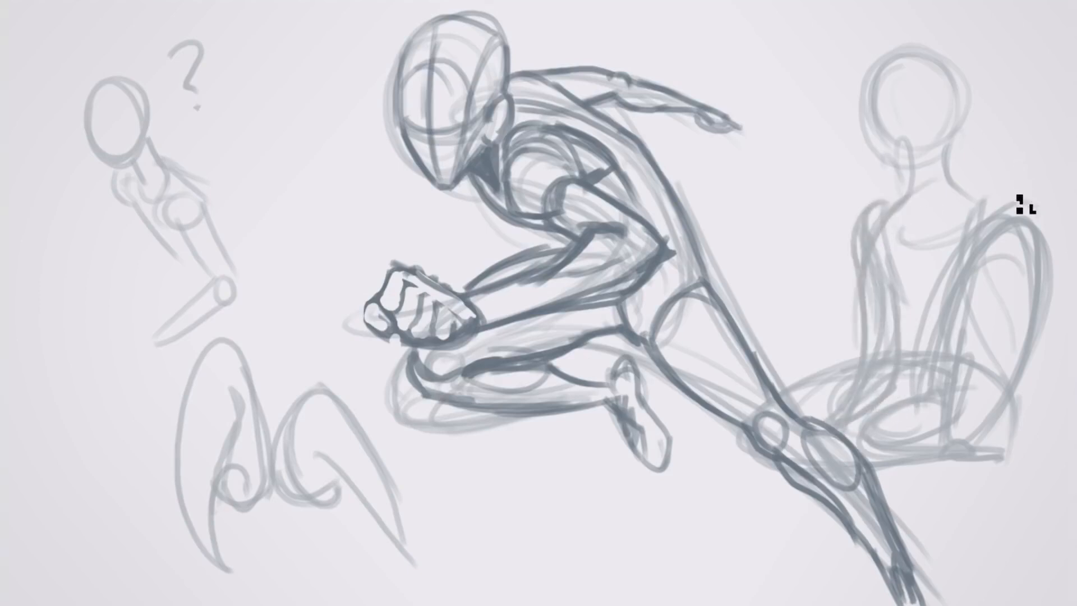
mouse_move(1026, 212)
left_mouse_down()
mouse_move(1062, 209)
mouse_move(995, 246)
mouse_move(1014, 212)
mouse_move(1066, 203)
left_mouse_up()
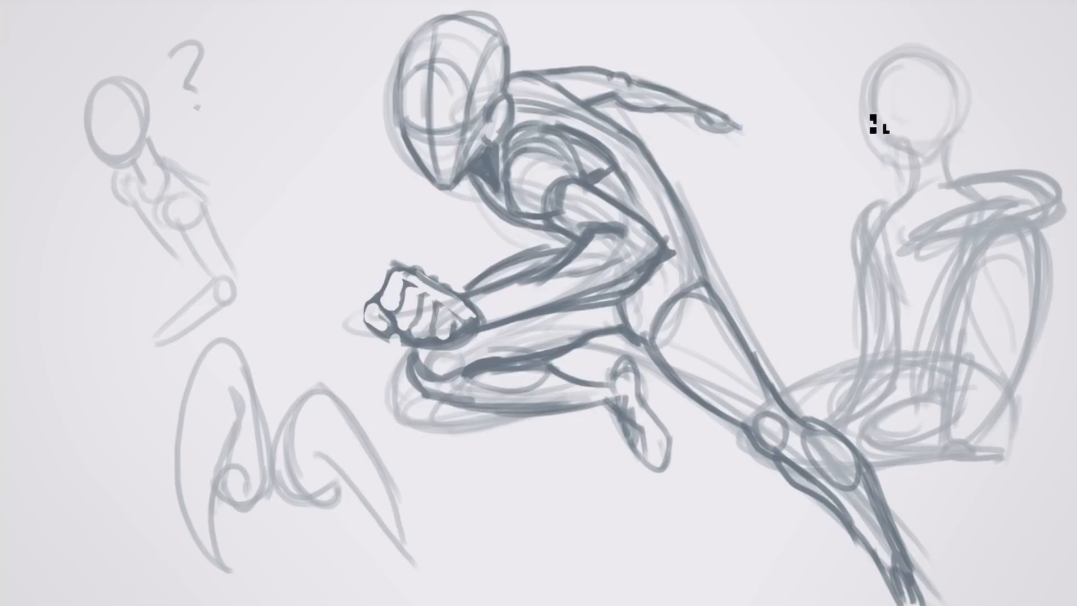
Add crossing face guidelines to the seated figure's head, and a centre line and rib curves down the torso
left_click_drag(881, 121, 950, 116)
left_click_drag(889, 68, 931, 147)
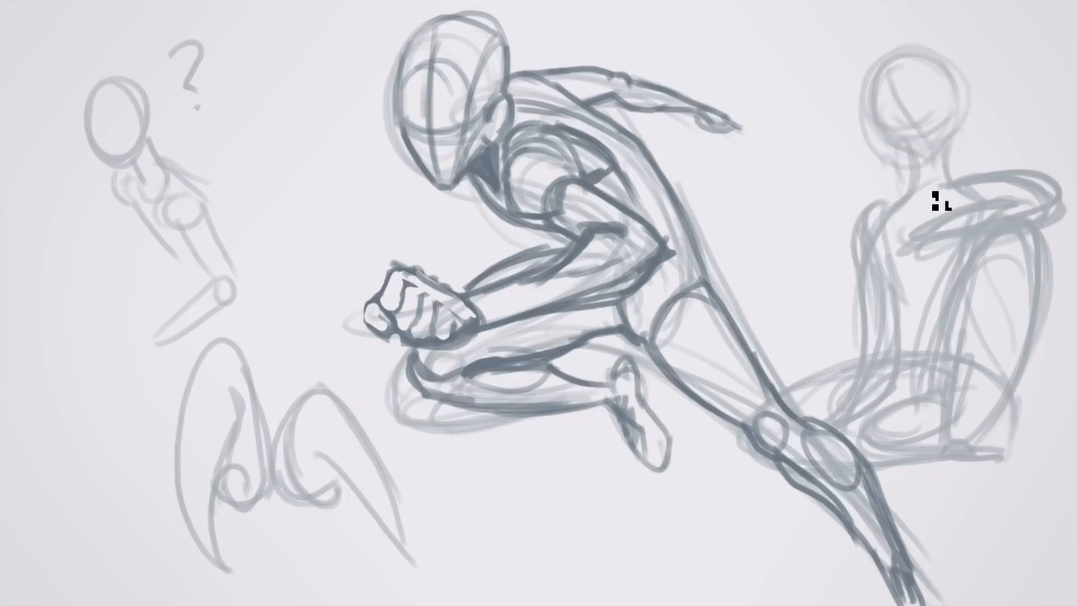
left_click_drag(932, 190, 924, 348)
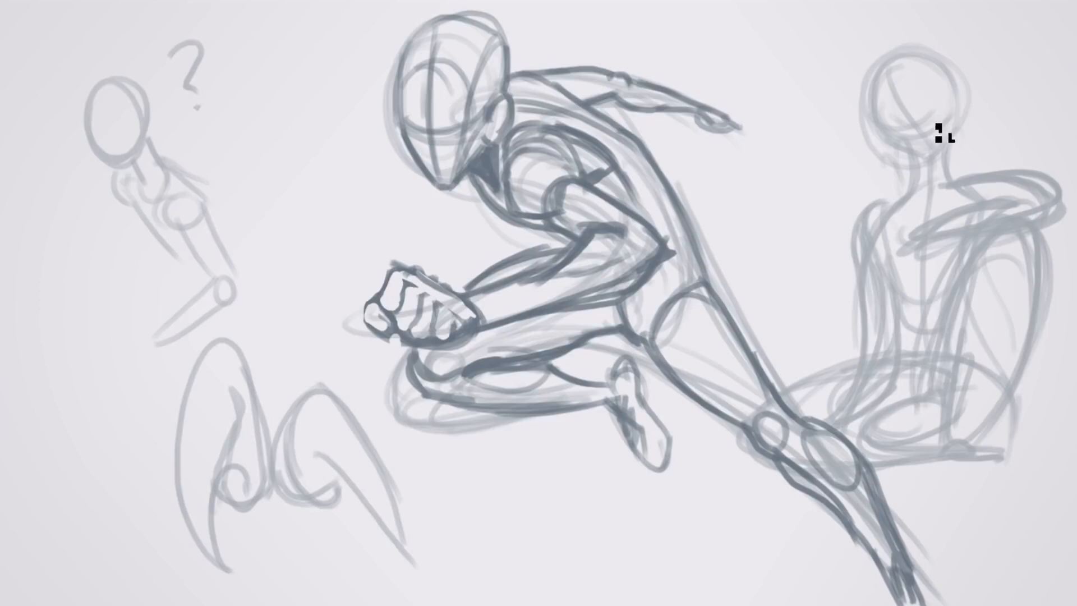
Draw the seated figure's jaw, facial features and short loose hair in dark strokes, then darken the neck
mouse_move(879, 130)
left_mouse_down()
mouse_move(942, 168)
mouse_move(955, 151)
mouse_move(938, 148)
left_mouse_up()
left_click_drag(904, 136, 894, 130)
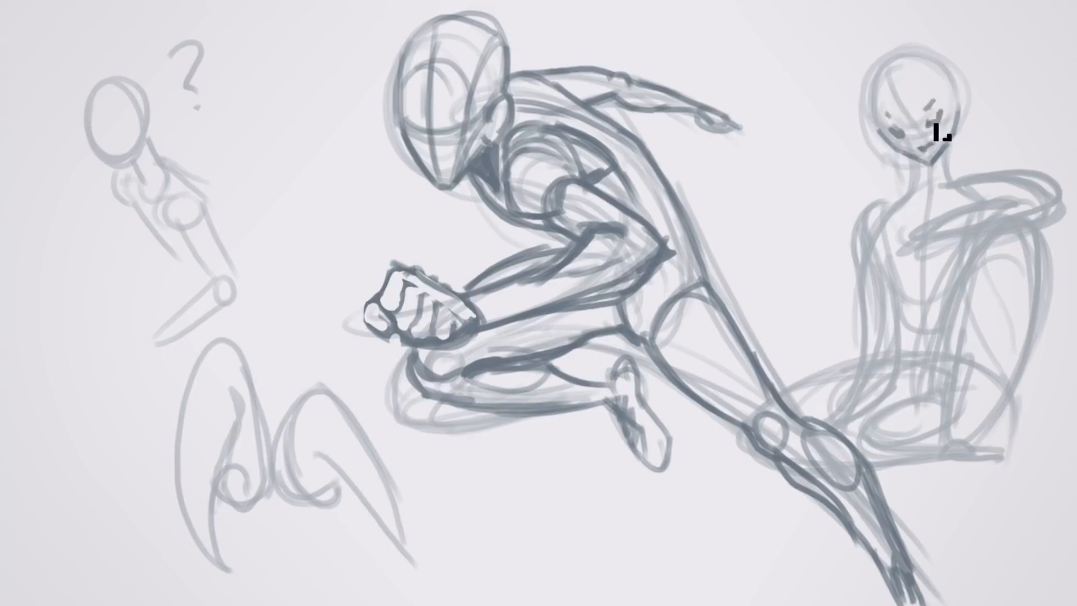
mouse_move(934, 122)
left_mouse_down()
mouse_move(940, 114)
mouse_move(921, 166)
mouse_move(880, 111)
mouse_move(858, 132)
mouse_move(951, 64)
mouse_move(971, 79)
mouse_move(961, 108)
mouse_move(969, 188)
left_mouse_up()
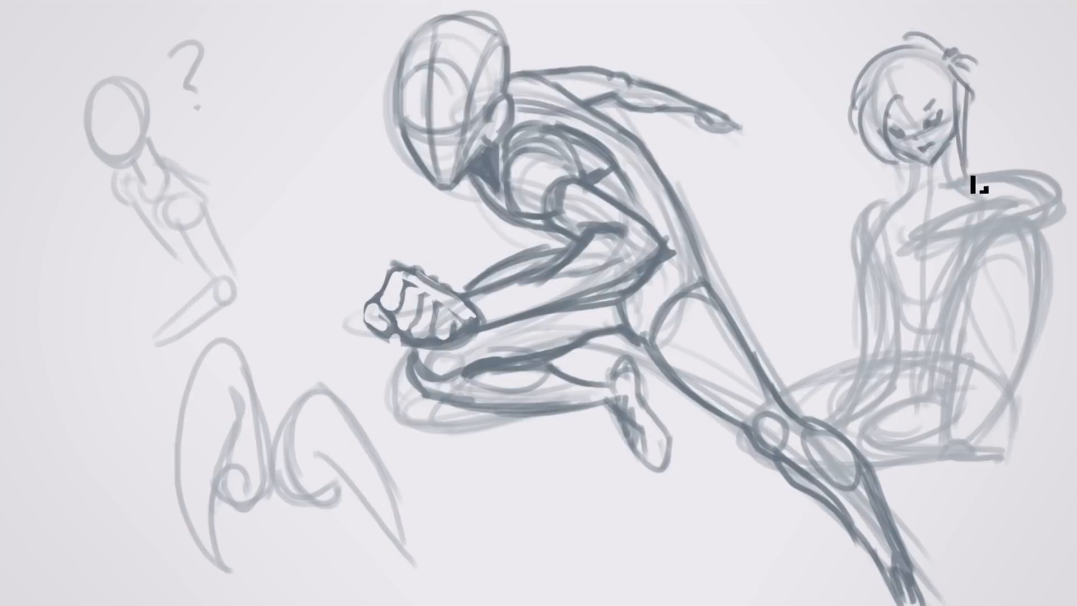
left_click_drag(890, 167, 897, 201)
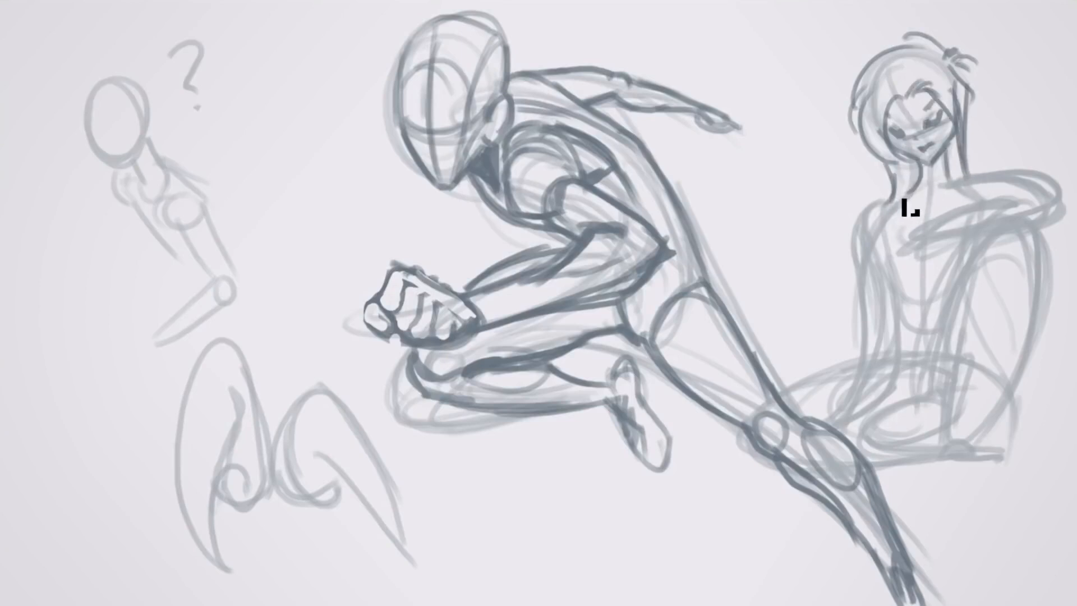
Outline the seated figure's hanging arm and hand and the bent arm across the knee in dark strokes
mouse_move(889, 203)
left_mouse_down()
mouse_move(874, 329)
mouse_move(894, 354)
left_mouse_up()
mouse_move(891, 332)
left_mouse_down()
mouse_move(863, 412)
mouse_move(843, 420)
left_mouse_up()
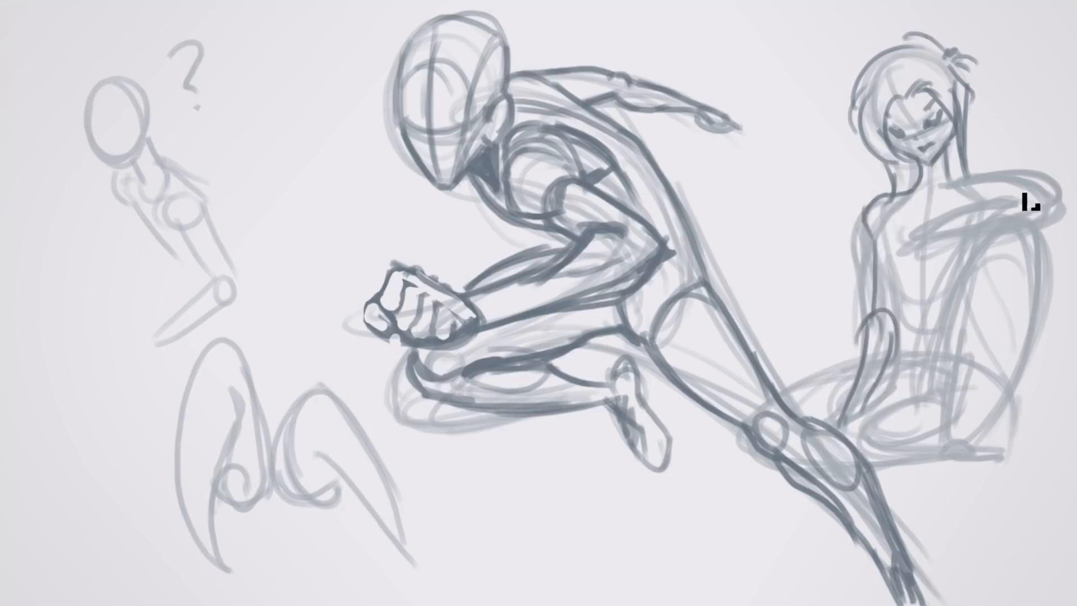
mouse_move(997, 200)
left_mouse_down()
mouse_move(1059, 205)
mouse_move(1005, 234)
mouse_move(952, 240)
mouse_move(962, 241)
mouse_move(942, 289)
left_mouse_up()
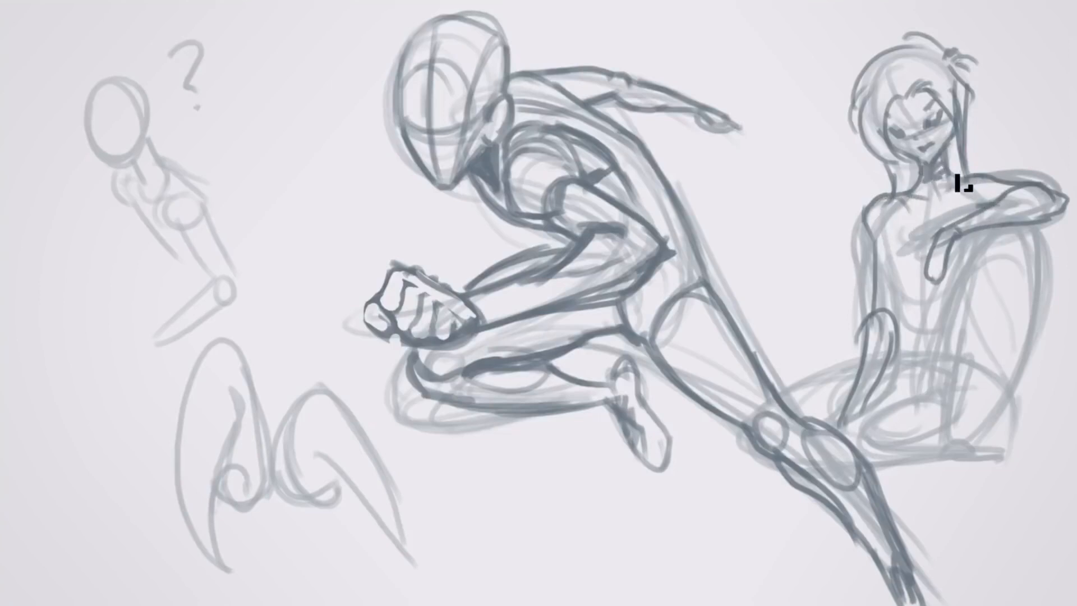
Erase the loose outer hair and redraw it as long straight dark strands, undoing the stray curve beside the head
mouse_move(903, 164)
left_mouse_down()
mouse_move(923, 173)
mouse_move(892, 173)
mouse_move(889, 187)
mouse_move(985, 156)
mouse_move(961, 157)
mouse_move(980, 188)
mouse_move(962, 103)
mouse_move(882, 176)
mouse_move(916, 55)
mouse_move(957, 73)
left_mouse_up()
key("e")
mouse_move(864, 81)
left_mouse_down()
mouse_move(861, 169)
mouse_move(863, 151)
left_mouse_up()
mouse_move(966, 46)
left_mouse_down()
mouse_move(923, 38)
mouse_move(977, 52)
mouse_move(969, 163)
left_mouse_up()
left_click_drag(936, 92, 965, 167)
left_click_drag(897, 100, 900, 231)
mouse_move(895, 79)
left_mouse_down()
mouse_move(895, 171)
mouse_move(847, 238)
left_mouse_up()
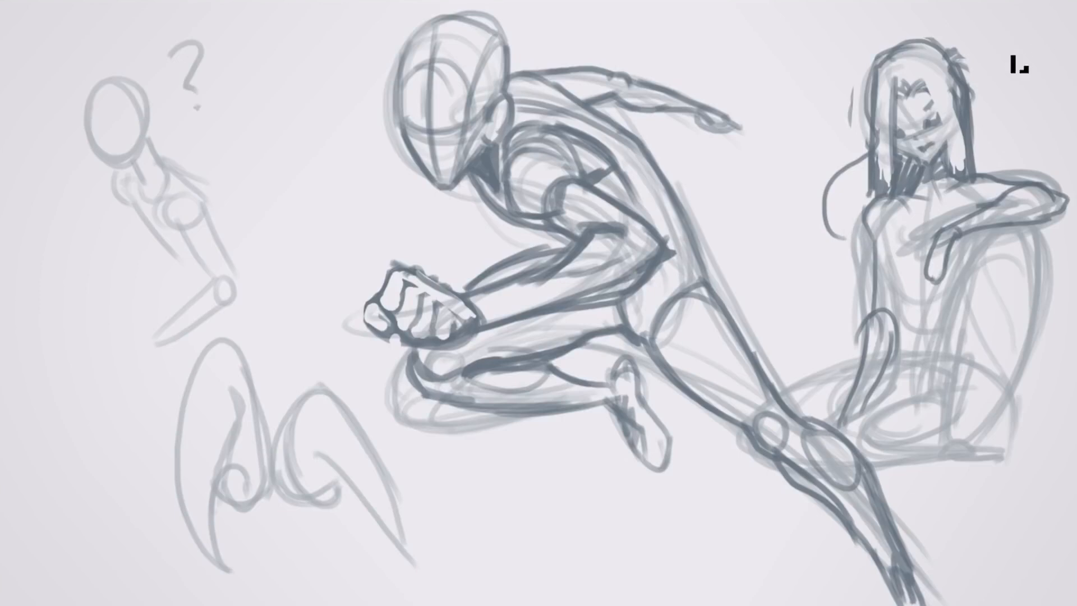
key("ctrl+z")
Thicken the long straight hair on both sides of the face and extend it behind the shoulders
left_click_drag(889, 190, 894, 196)
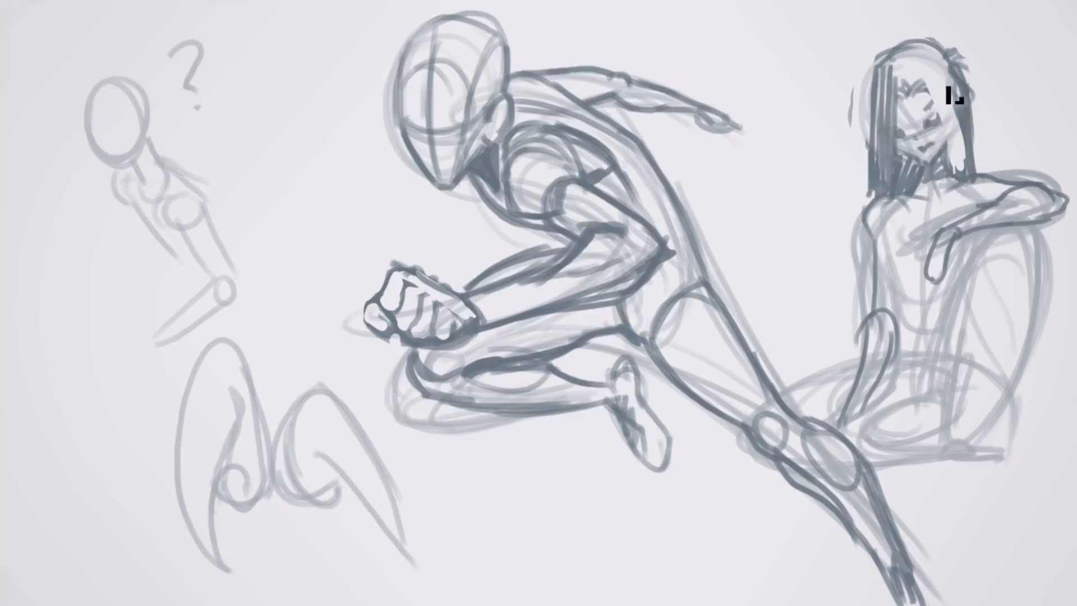
left_click_drag(938, 71, 963, 164)
left_click_drag(947, 76, 985, 185)
left_click_drag(975, 149, 999, 181)
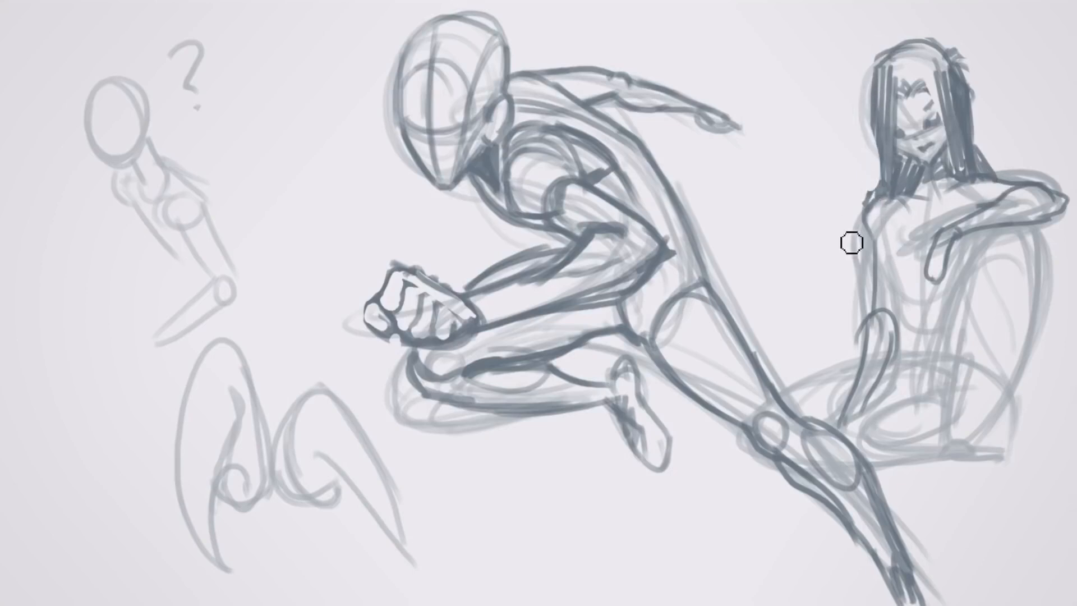
Fill the crown with dark hair strokes, and outline the seated figure's chest and the side of the waist
mouse_move(937, 91)
left_mouse_down()
mouse_move(914, 91)
mouse_move(909, 53)
mouse_move(948, 68)
mouse_move(942, 97)
mouse_move(920, 90)
mouse_move(881, 174)
mouse_move(900, 274)
left_mouse_up()
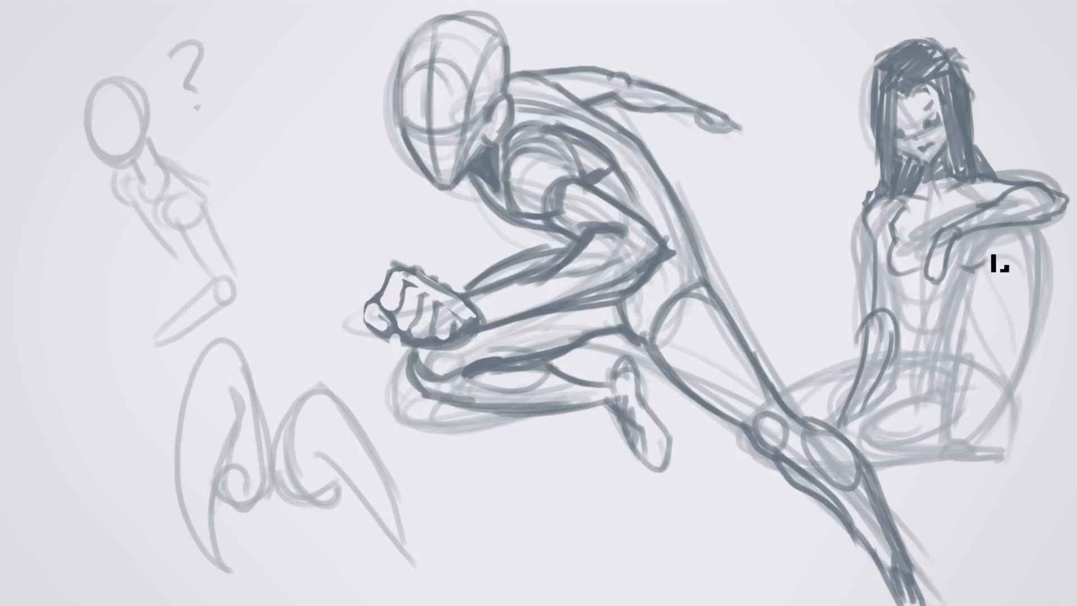
left_click_drag(984, 236, 958, 309)
mouse_move(935, 277)
left_mouse_down()
mouse_move(931, 345)
mouse_move(962, 336)
mouse_move(976, 373)
mouse_move(957, 333)
mouse_move(972, 354)
left_mouse_up()
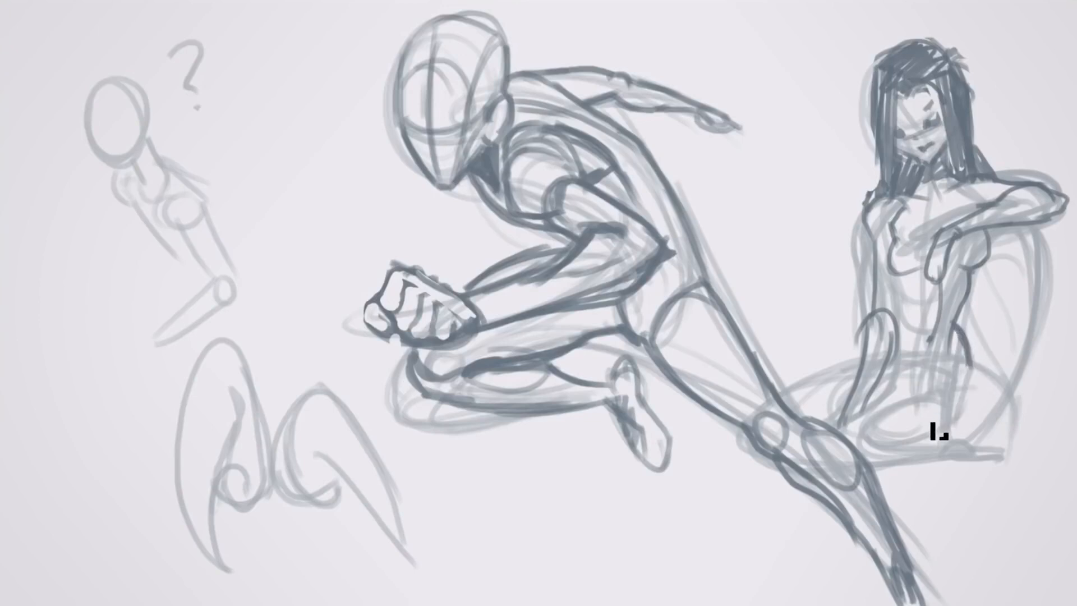
Outline the seated figure's raised thigh, knee and shin in dark strokes, and draw the foot planted on the ground
left_click_drag(935, 431, 993, 418)
mouse_move(931, 403)
left_mouse_down()
mouse_move(955, 331)
mouse_move(1018, 241)
mouse_move(1030, 309)
mouse_move(983, 390)
left_mouse_up()
mouse_move(987, 292)
left_mouse_down()
mouse_move(1027, 325)
mouse_move(1026, 392)
mouse_move(1031, 379)
mouse_move(1003, 435)
left_mouse_up()
mouse_move(979, 376)
left_mouse_down()
mouse_move(985, 453)
mouse_move(1008, 452)
left_mouse_up()
mouse_move(979, 459)
left_mouse_down()
mouse_move(1007, 450)
mouse_move(1007, 484)
left_mouse_up()
mouse_move(1003, 443)
left_mouse_down()
mouse_move(1012, 484)
mouse_move(985, 481)
left_mouse_up()
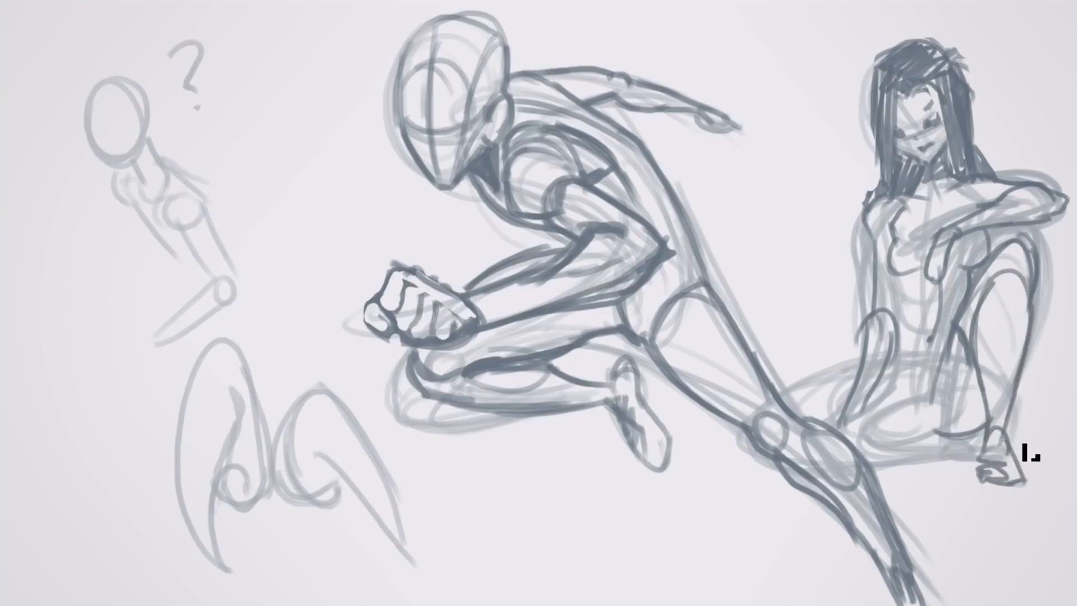
Erase overlapping construction lines around the seated figure's raised leg
key("e")
left_click_drag(968, 329, 969, 375)
left_click_drag(1013, 284, 1004, 313)
Outline the seated figure's folded thigh in dark strokes, from the hip out to the knee and back underneath
key("b")
left_click_drag(934, 429, 889, 449)
left_click_drag(897, 368, 751, 423)
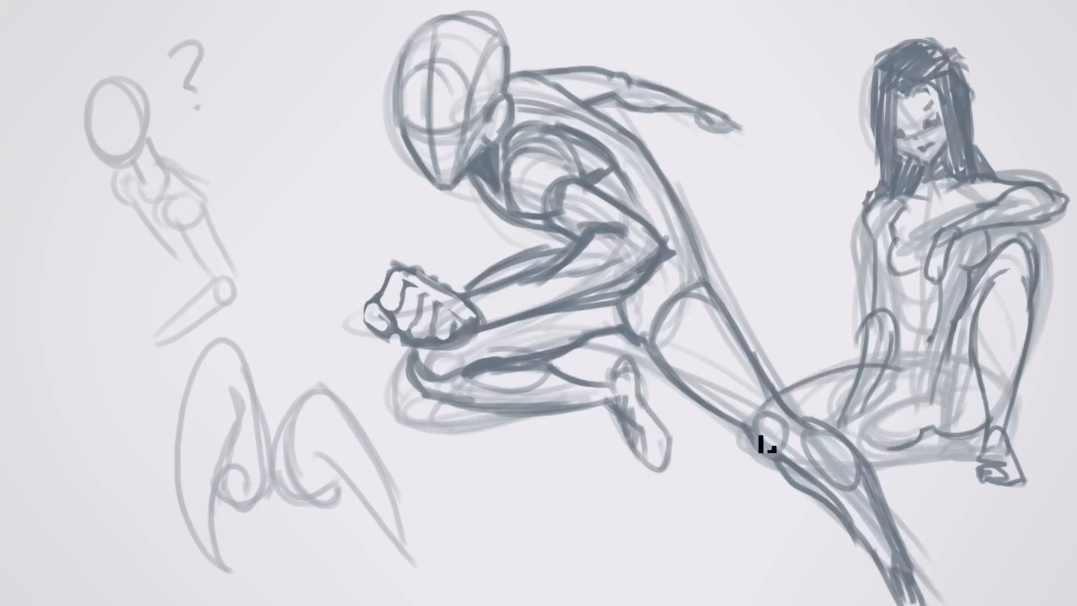
left_click_drag(843, 432, 910, 439)
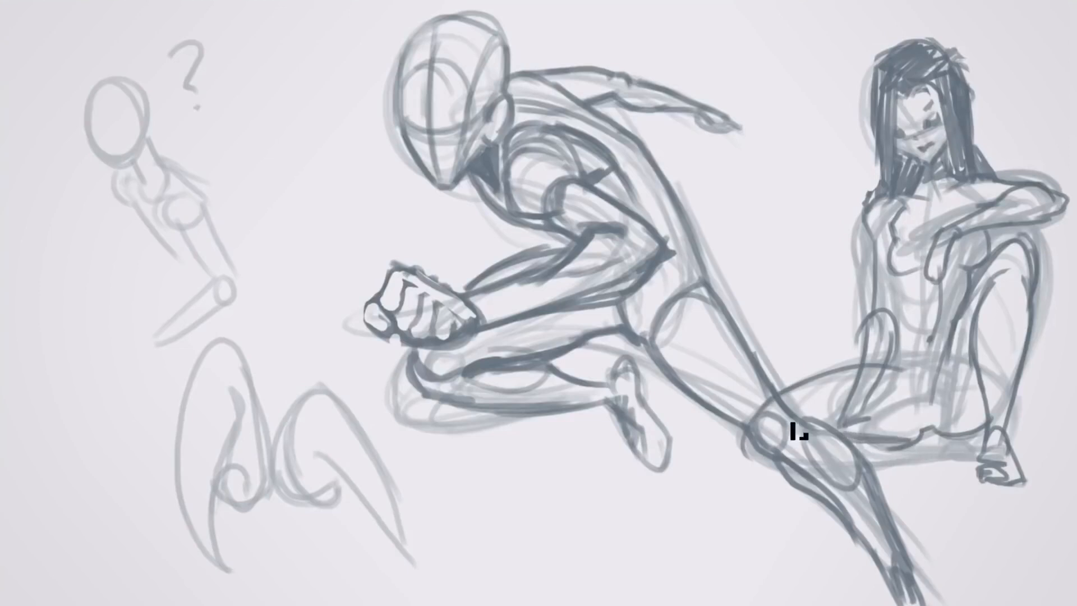
Draw the folded shin and tucked foot below the thigh, and add dark contour lines at the pelvis
left_click_drag(791, 424, 926, 470)
mouse_move(786, 466)
left_mouse_down()
mouse_move(940, 478)
mouse_move(927, 481)
mouse_move(970, 473)
mouse_move(932, 465)
mouse_move(974, 476)
mouse_move(980, 458)
mouse_move(965, 484)
mouse_move(987, 481)
mouse_move(946, 487)
mouse_move(979, 452)
mouse_move(908, 469)
left_mouse_up()
mouse_move(1000, 435)
left_mouse_down()
mouse_move(950, 433)
mouse_move(909, 377)
mouse_move(923, 428)
mouse_move(947, 392)
left_mouse_up()
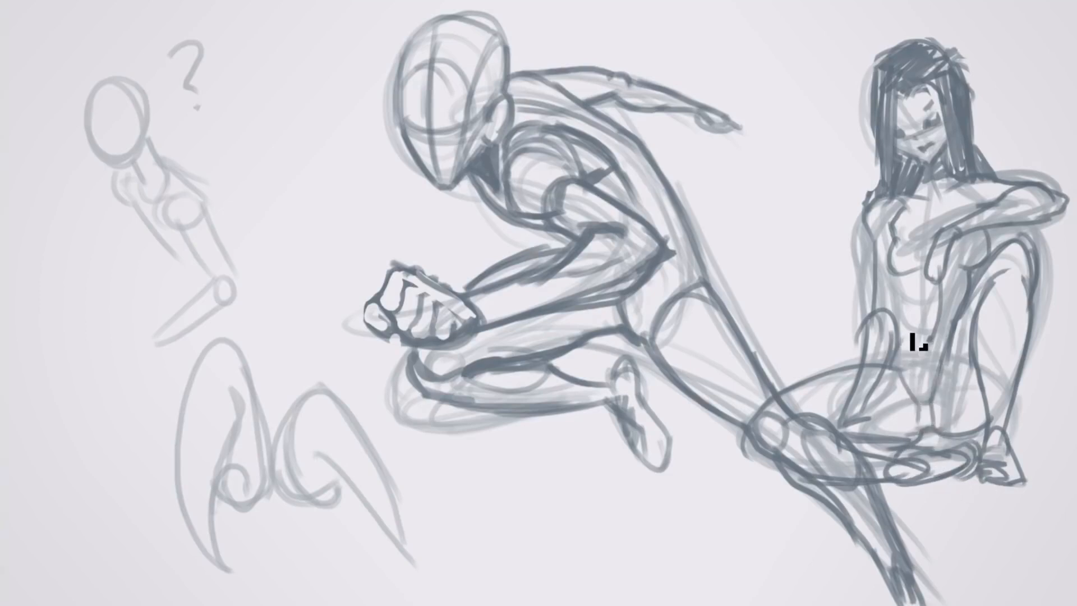
Refine the seated figure's abdomen and waist lines, and fade the whole rough sketch to a light guide for inking
mouse_move(896, 285)
left_mouse_down()
mouse_move(903, 337)
mouse_move(948, 311)
left_mouse_up()
left_click_drag(903, 337, 929, 340)
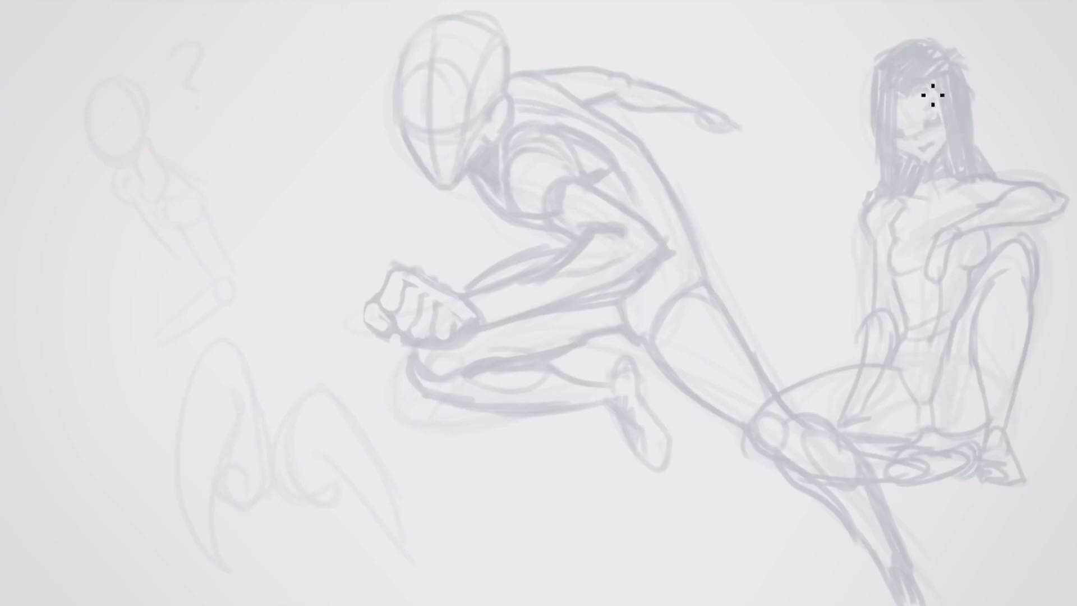
Ink the seated figure's long hair, hairline and facial features in thin dark lines over the faded sketch
left_click_drag(931, 87, 962, 171)
mouse_move(929, 47)
left_mouse_down()
mouse_move(972, 94)
mouse_move(988, 177)
left_mouse_up()
left_click_drag(883, 68, 876, 128)
left_click_drag(904, 84, 896, 162)
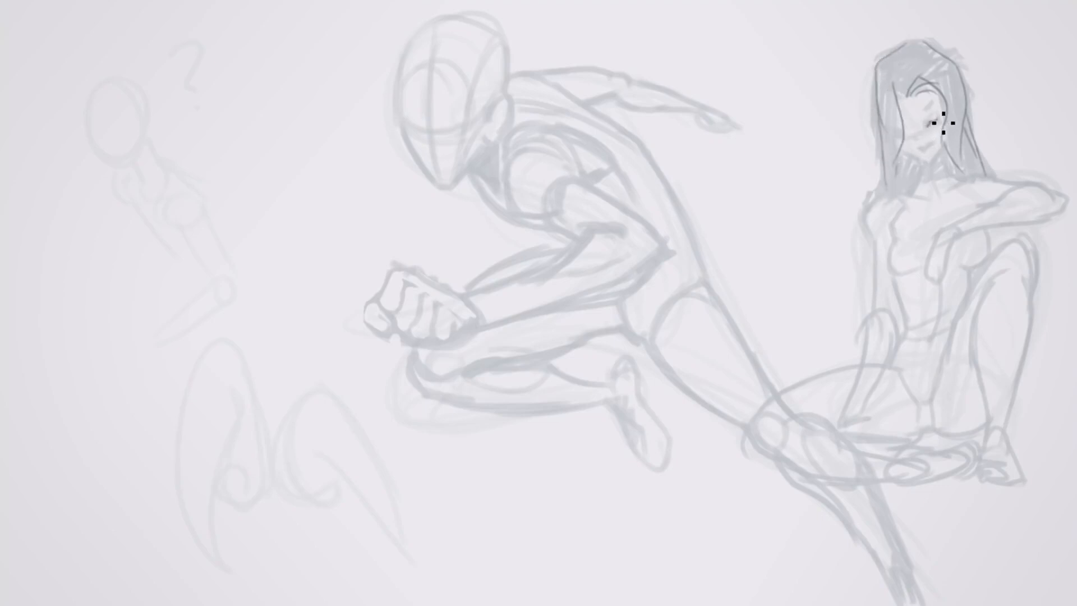
mouse_move(946, 123)
left_mouse_down()
mouse_move(936, 128)
mouse_move(940, 116)
left_mouse_up()
mouse_move(923, 112)
left_mouse_down()
mouse_move(930, 105)
mouse_move(933, 128)
mouse_move(904, 79)
mouse_move(896, 104)
mouse_move(906, 138)
left_mouse_up()
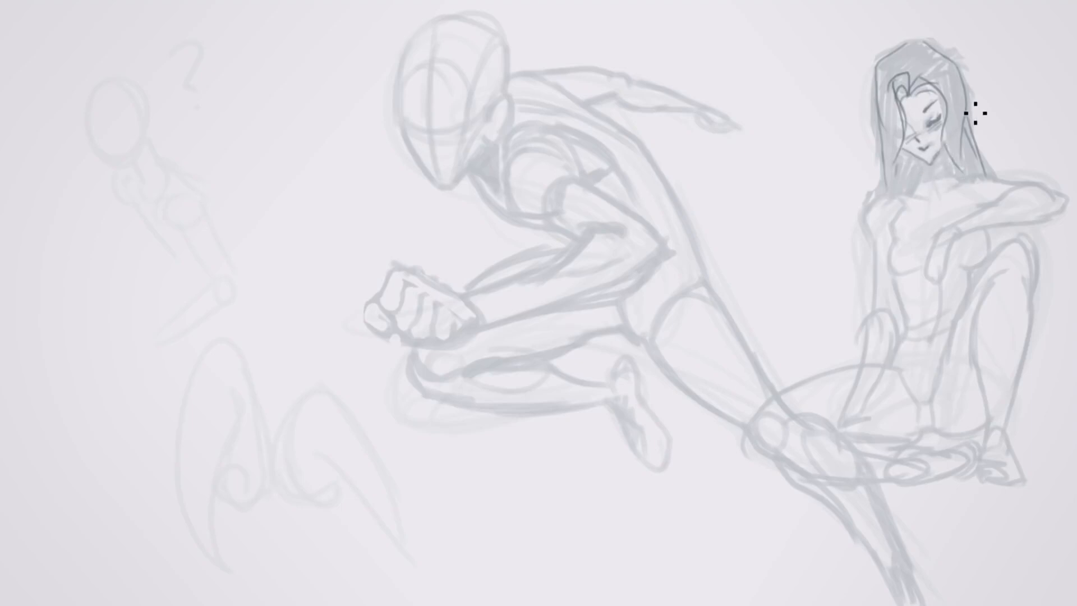
Ink the seated figure's neck, shoulder and lowered straight arm, and add the waist and abdomen contours
left_click_drag(945, 148, 952, 178)
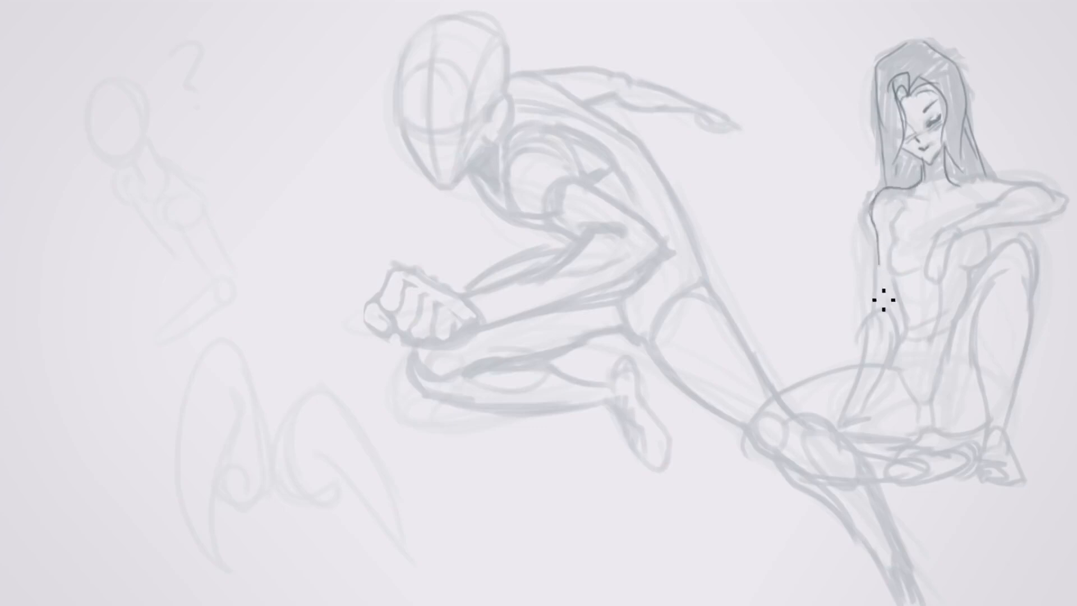
left_click_drag(883, 300, 856, 397)
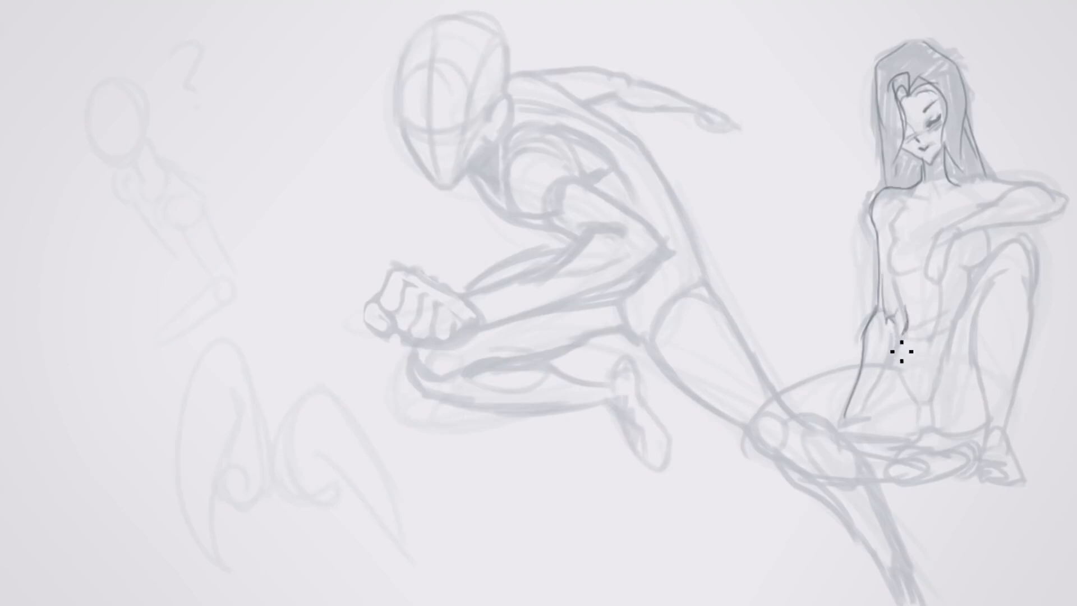
left_click_drag(903, 335, 859, 421)
left_click_drag(900, 291, 910, 340)
left_click_drag(943, 287, 938, 345)
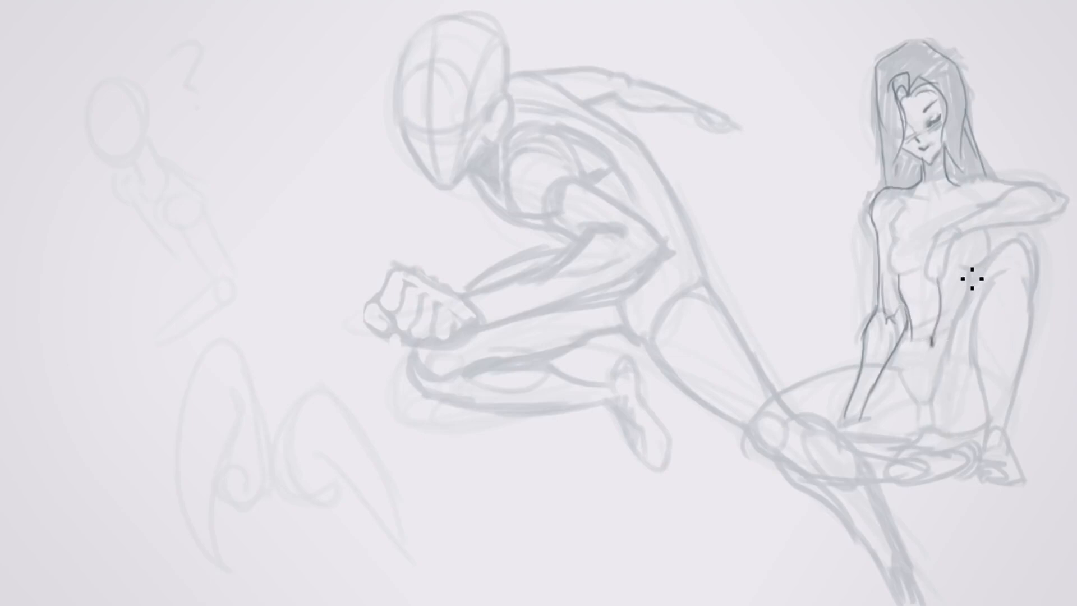
Ink the seated figure's raised thigh, knee and shin down to the ankle, including the underside of the thigh
mouse_move(972, 278)
left_mouse_down()
mouse_move(961, 311)
mouse_move(1019, 247)
mouse_move(1031, 272)
mouse_move(1036, 264)
mouse_move(1029, 277)
mouse_move(1026, 262)
left_mouse_up()
key("e")
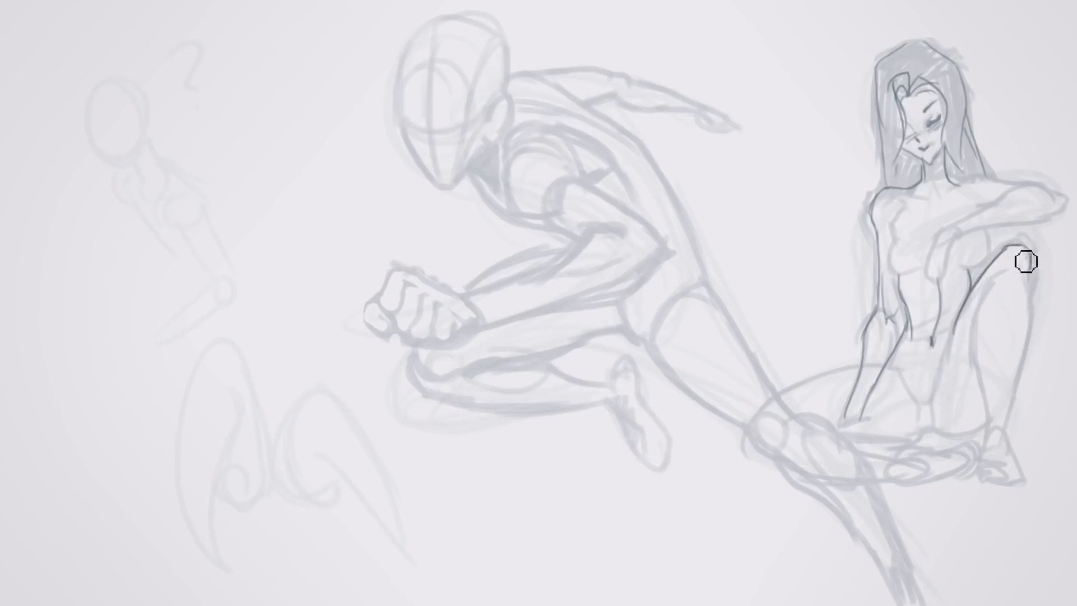
key("e")
mouse_move(984, 292)
left_mouse_down()
mouse_move(977, 347)
mouse_move(979, 327)
mouse_move(995, 432)
left_mouse_up()
mouse_move(1034, 267)
left_mouse_down()
mouse_move(1036, 327)
mouse_move(1005, 448)
left_mouse_up()
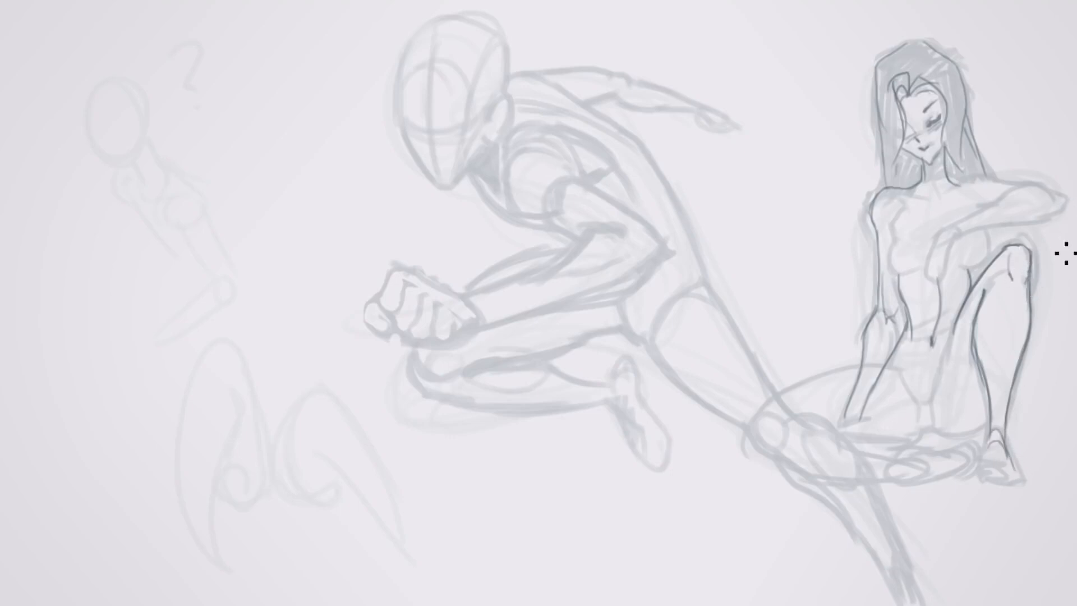
mouse_move(930, 435)
left_mouse_down()
mouse_move(991, 431)
mouse_move(976, 437)
left_mouse_up()
Ink the seated figure's chest contours on both sides of the torso
left_click_drag(952, 263, 979, 274)
left_click_drag(979, 232, 977, 266)
mouse_move(889, 257)
left_mouse_down()
mouse_move(903, 275)
mouse_move(896, 234)
left_mouse_up()
left_click_drag(971, 203, 976, 213)
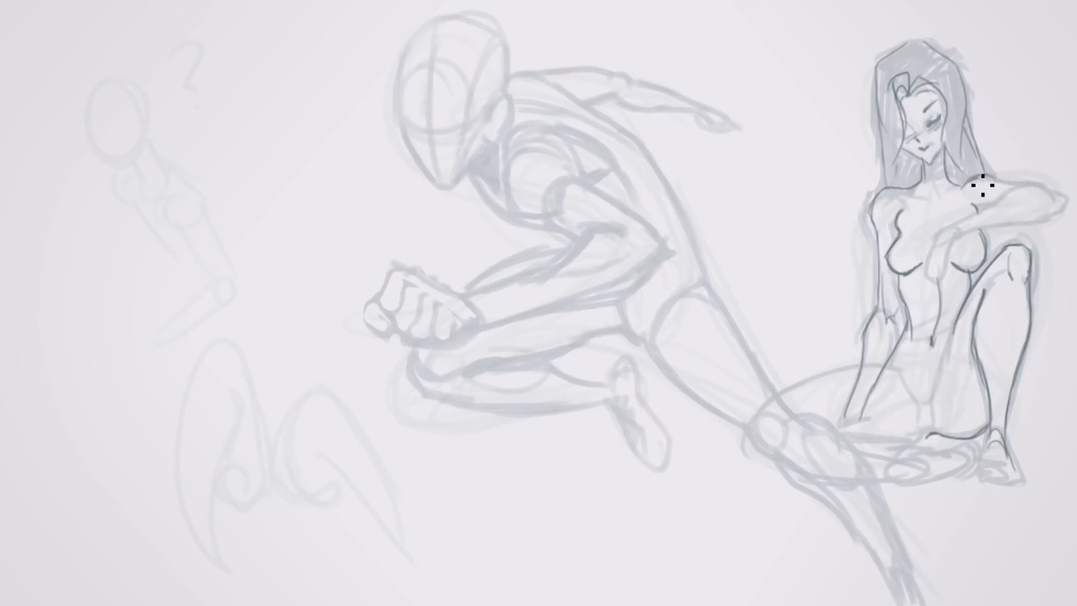
Ink the seated figure's bent arm over the raised knee with its hanging hand, and erase the lines it overlaps
mouse_move(997, 188)
left_mouse_down()
mouse_move(1059, 239)
mouse_move(1031, 194)
mouse_move(1025, 225)
mouse_move(1034, 222)
mouse_move(988, 246)
mouse_move(1012, 249)
mouse_move(999, 263)
mouse_move(1053, 246)
mouse_move(1003, 260)
mouse_move(1028, 252)
mouse_move(1031, 228)
mouse_move(1005, 230)
mouse_move(938, 273)
mouse_move(990, 266)
mouse_move(944, 270)
mouse_move(939, 289)
mouse_move(957, 285)
mouse_move(927, 311)
mouse_move(931, 345)
mouse_move(936, 314)
mouse_move(947, 325)
mouse_move(961, 310)
mouse_move(961, 272)
mouse_move(973, 270)
mouse_move(933, 313)
mouse_move(932, 337)
mouse_move(966, 267)
mouse_move(1021, 231)
mouse_move(1060, 236)
mouse_move(991, 244)
mouse_move(1022, 257)
left_mouse_up()
key("e")
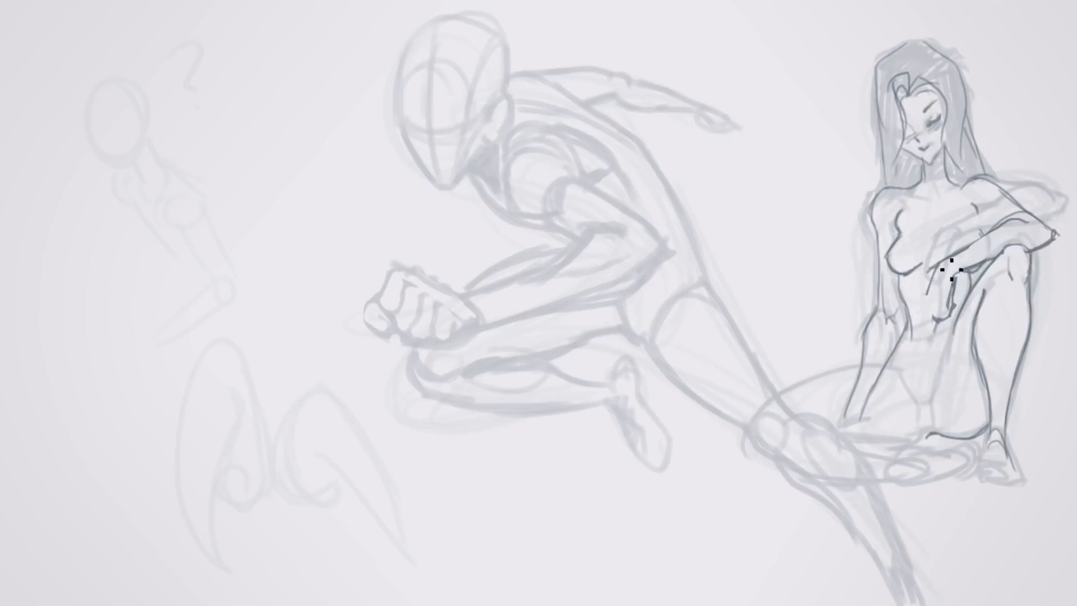
mouse_move(941, 264)
left_mouse_down()
mouse_move(962, 271)
mouse_move(914, 302)
mouse_move(915, 331)
mouse_move(928, 332)
mouse_move(932, 308)
mouse_move(949, 339)
left_mouse_up()
key("e")
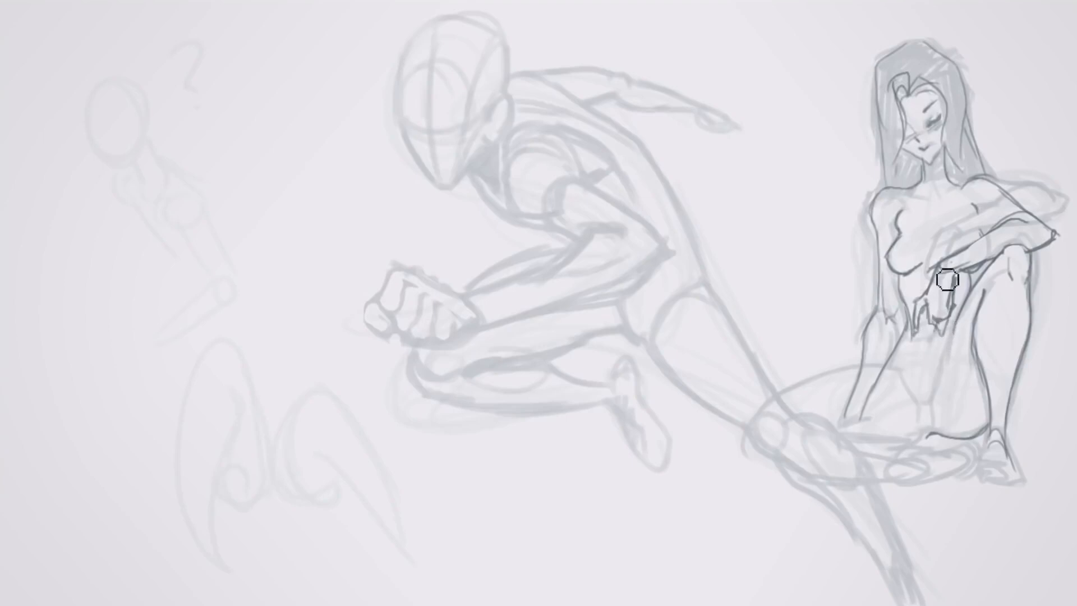
mouse_move(948, 280)
left_mouse_down()
mouse_move(942, 324)
mouse_move(956, 288)
mouse_move(947, 318)
left_mouse_up()
key("e")
Ink the seated figure's collarbones and neck, and hatch dark shadows at the armpit and under the hair beside the neck
mouse_move(992, 222)
left_mouse_down()
mouse_move(979, 213)
mouse_move(988, 225)
left_mouse_up()
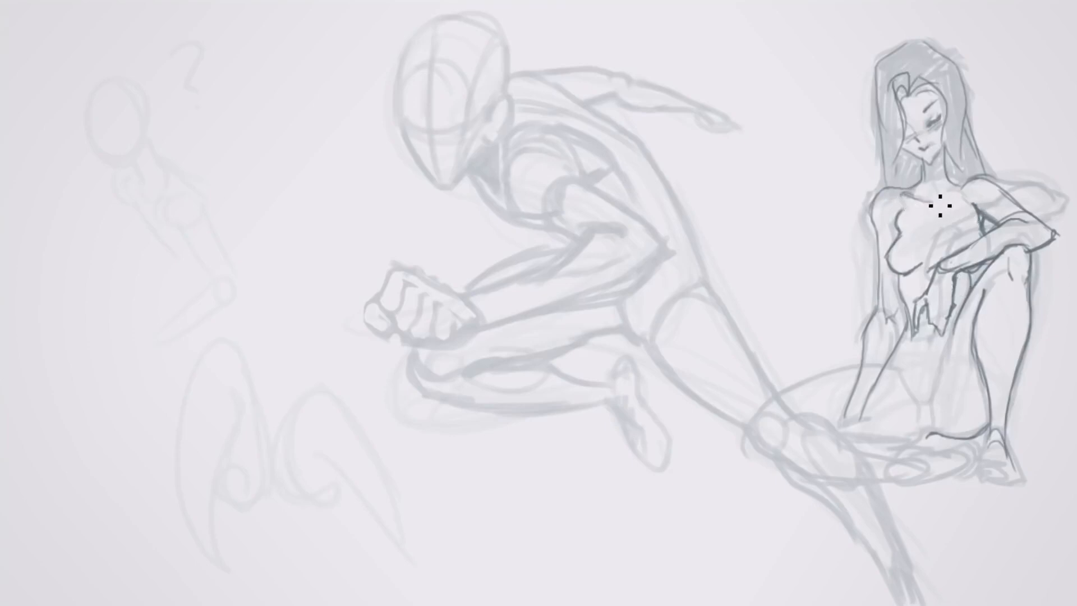
mouse_move(927, 167)
left_mouse_down()
mouse_move(936, 198)
mouse_move(947, 160)
left_mouse_up()
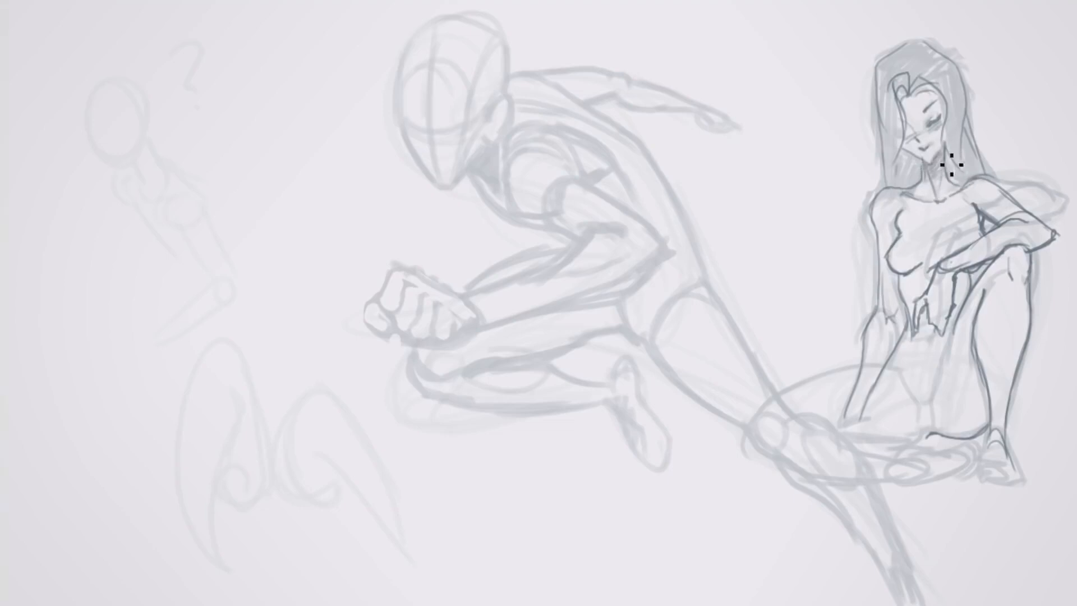
mouse_move(906, 157)
left_mouse_down()
mouse_move(914, 185)
mouse_move(911, 166)
mouse_move(959, 178)
left_mouse_up()
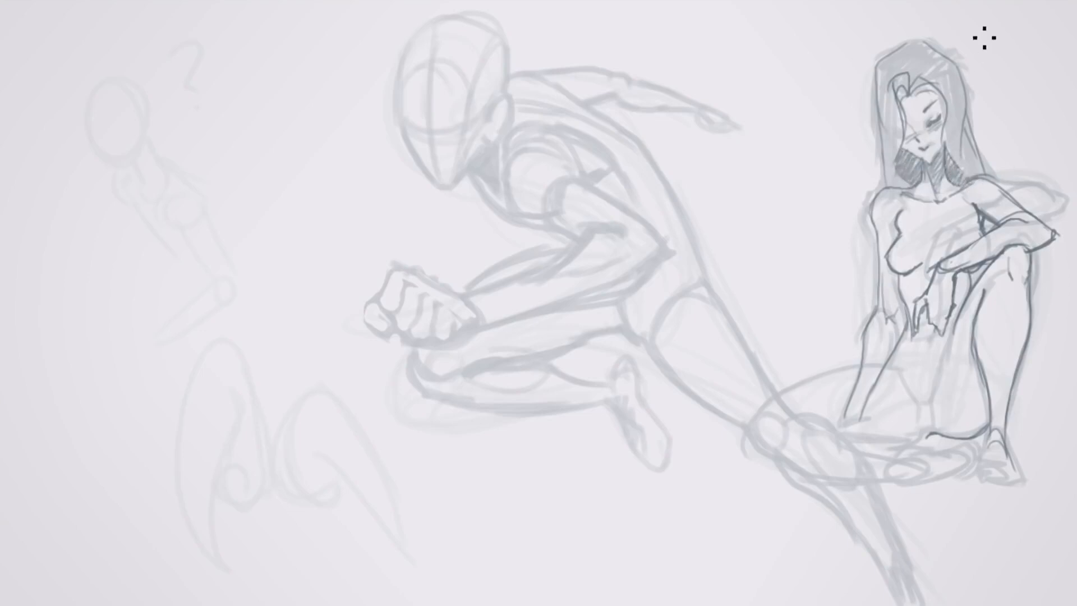
Draw a shaded crossed-strap top on the seated figure, and ink the pelvis and inner-thigh lines
mouse_move(899, 266)
left_mouse_down()
mouse_move(897, 252)
mouse_move(962, 190)
mouse_move(956, 243)
left_mouse_up()
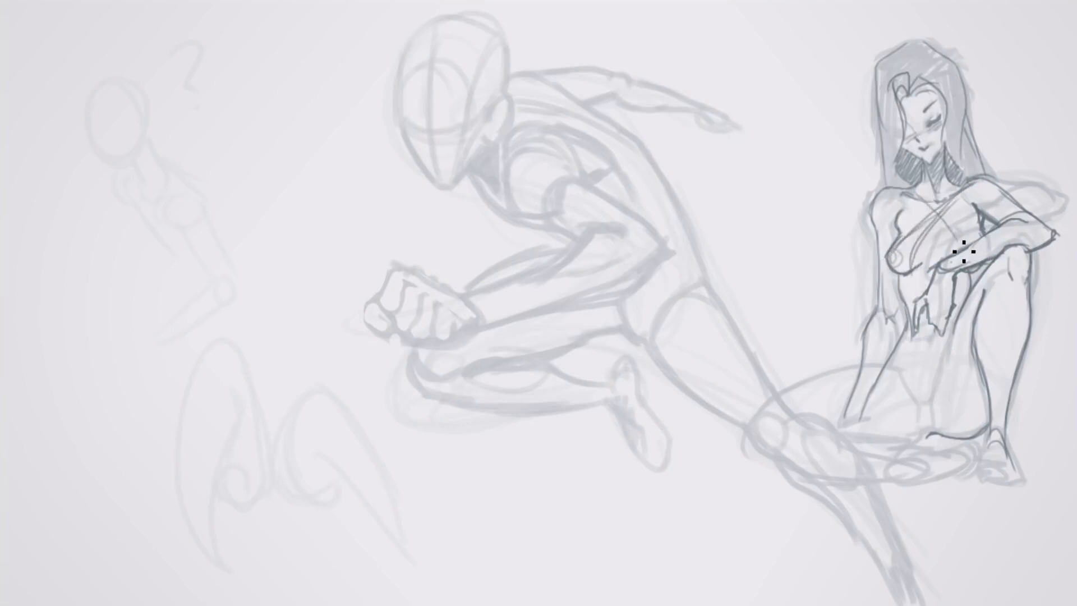
mouse_move(897, 270)
left_mouse_down()
mouse_move(899, 228)
mouse_move(922, 197)
mouse_move(961, 241)
mouse_move(968, 197)
mouse_move(932, 264)
mouse_move(911, 252)
mouse_move(930, 317)
left_mouse_up()
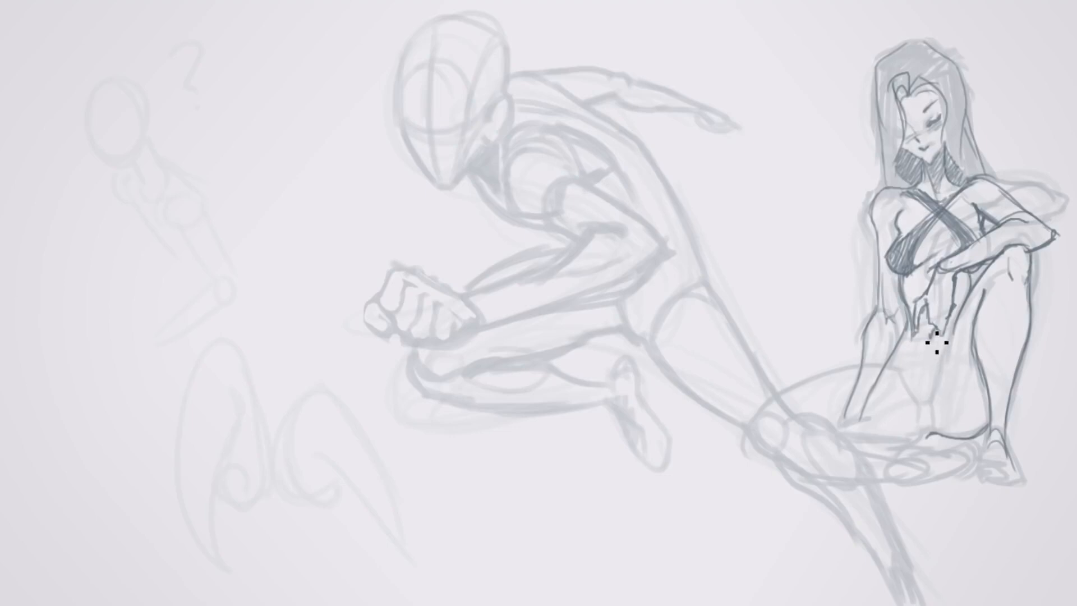
left_click_drag(930, 340, 927, 396)
mouse_move(965, 301)
left_mouse_down()
mouse_move(938, 396)
mouse_move(955, 323)
left_mouse_up()
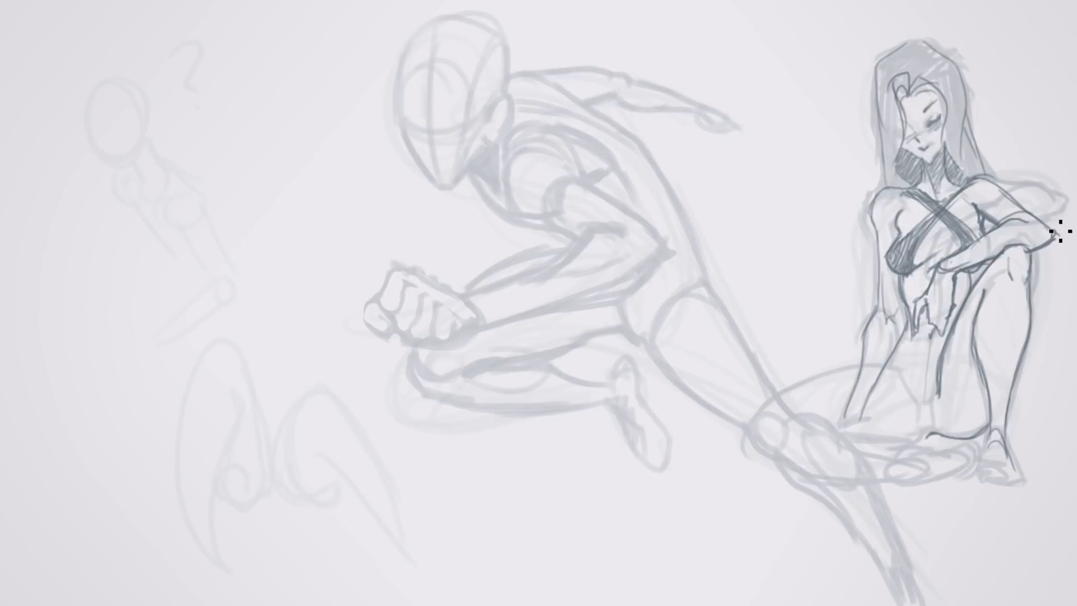
Ink the runner's face with angry brows and eyes, nose, mouth, ear and a sharp jaw outline
left_click_drag(438, 134, 488, 95)
mouse_move(451, 128)
left_mouse_down()
mouse_move(479, 119)
mouse_move(451, 138)
mouse_move(479, 117)
mouse_move(462, 131)
left_mouse_up()
left_click_drag(401, 110, 420, 137)
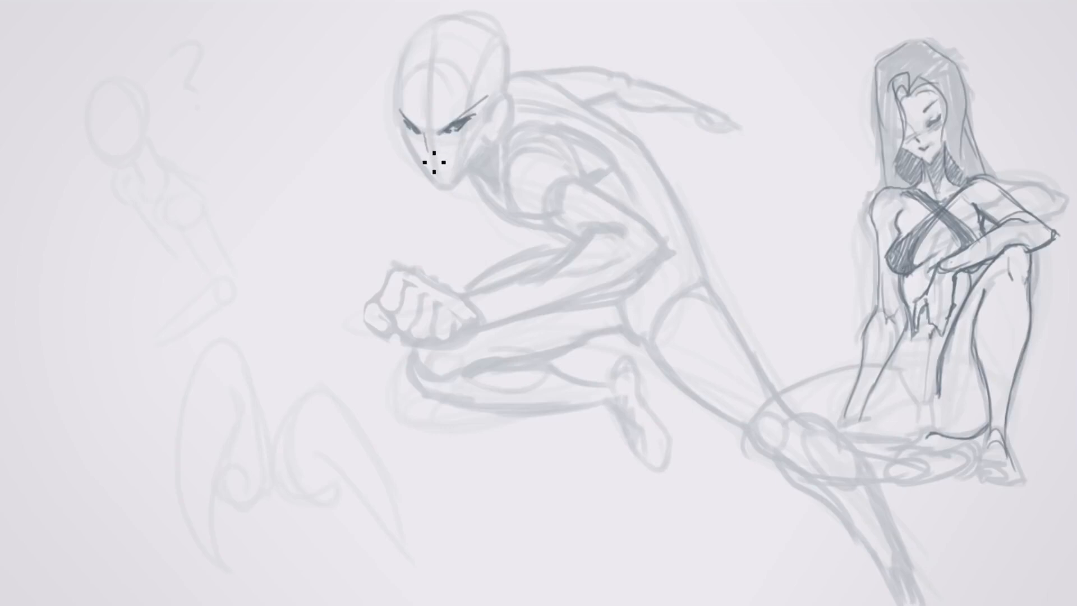
mouse_move(427, 163)
left_mouse_down()
mouse_move(427, 137)
mouse_move(431, 160)
mouse_move(451, 170)
left_mouse_up()
mouse_move(438, 174)
left_mouse_down()
mouse_move(440, 189)
mouse_move(455, 188)
mouse_move(512, 96)
mouse_move(505, 136)
mouse_move(493, 137)
mouse_move(511, 104)
mouse_move(505, 129)
left_mouse_up()
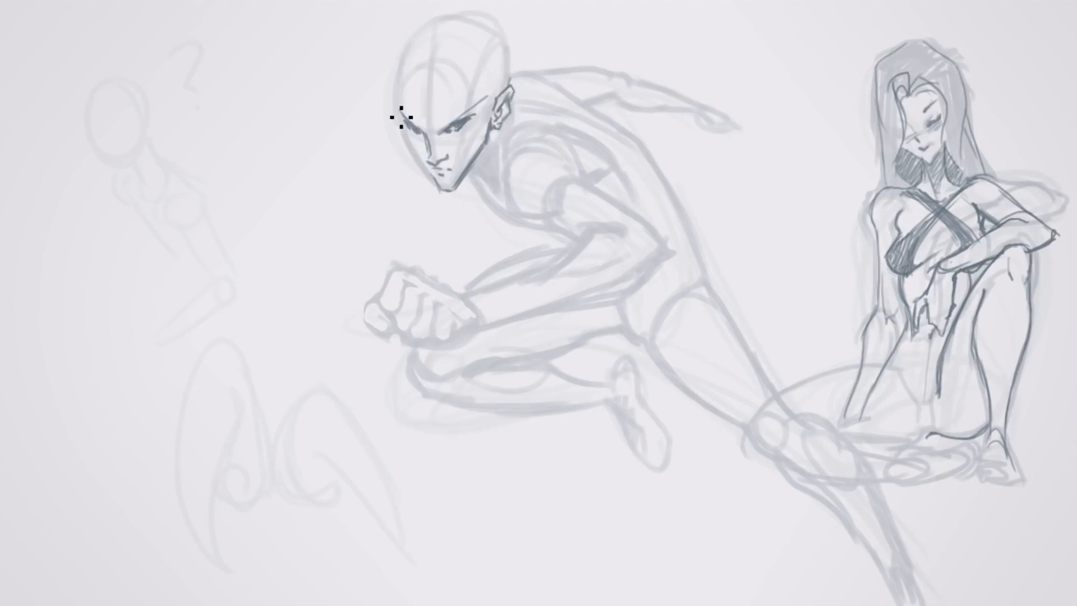
mouse_move(393, 96)
left_mouse_down()
mouse_move(415, 163)
mouse_move(442, 189)
left_mouse_up()
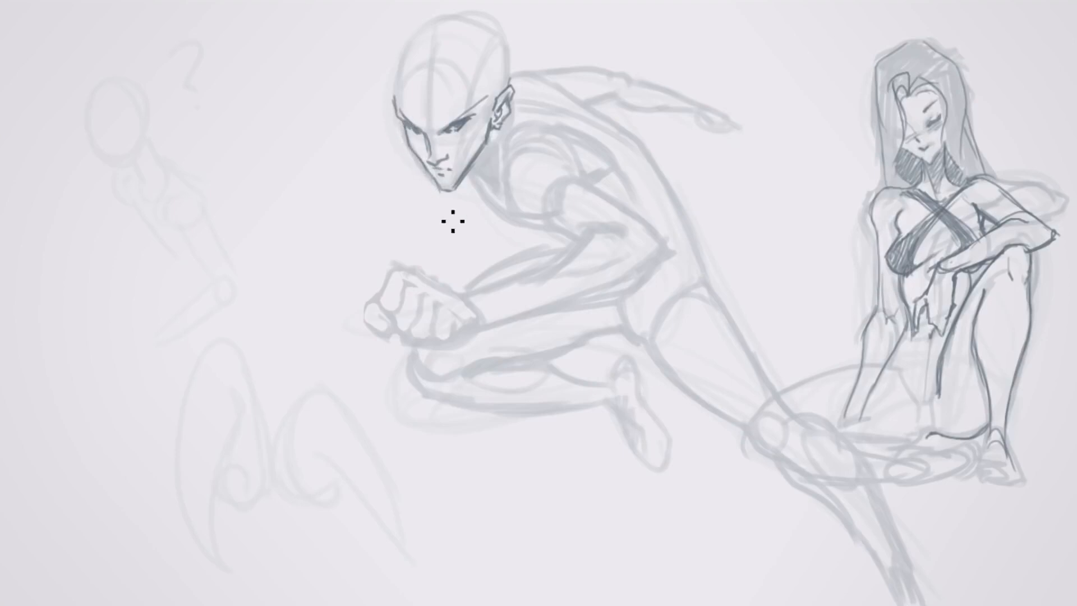